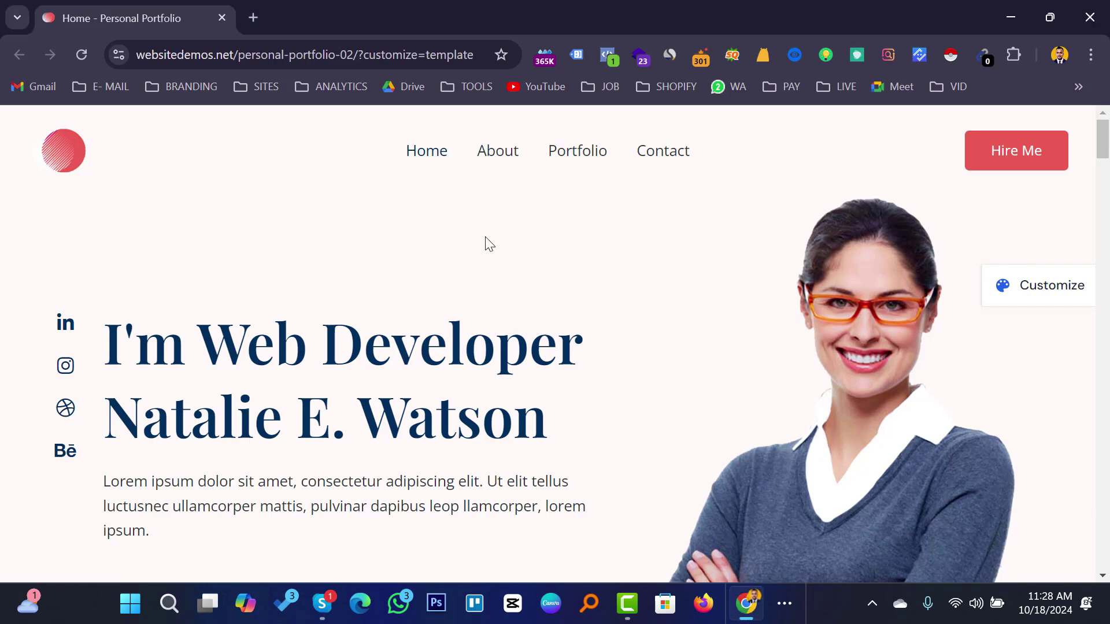
Step: Examine the personal portfolio demo page, from its introduction through the About Me, services and Work Experience sections
{"action": "scroll", "coordinate": [491, 255], "scroll_direction": "down", "scroll_amount": 5}
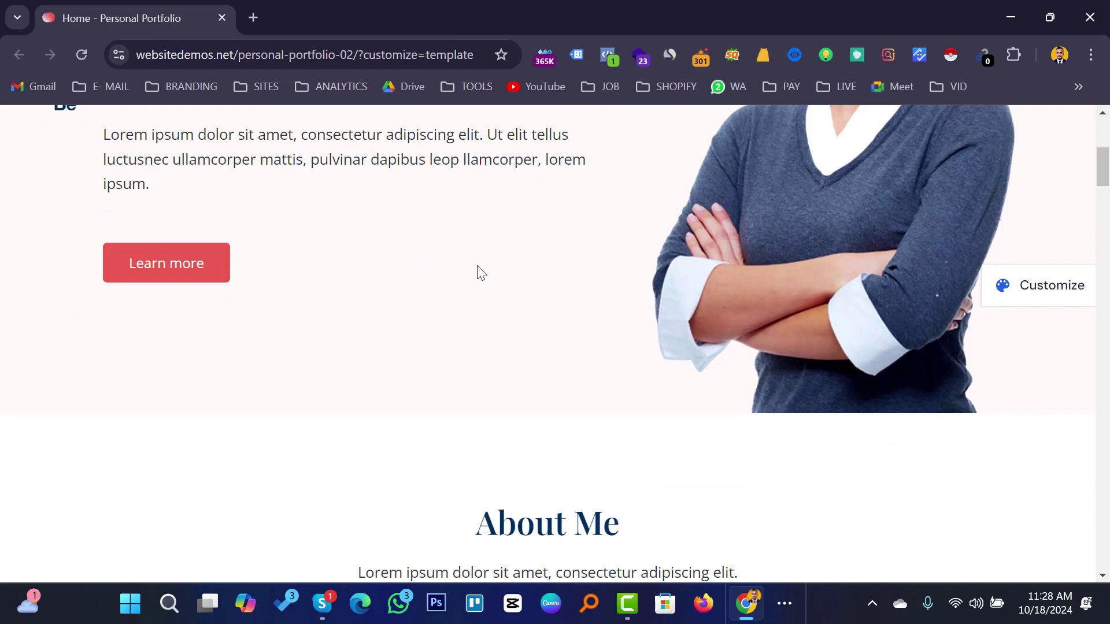
{"action": "scroll", "coordinate": [481, 273], "scroll_direction": "down", "scroll_amount": 15}
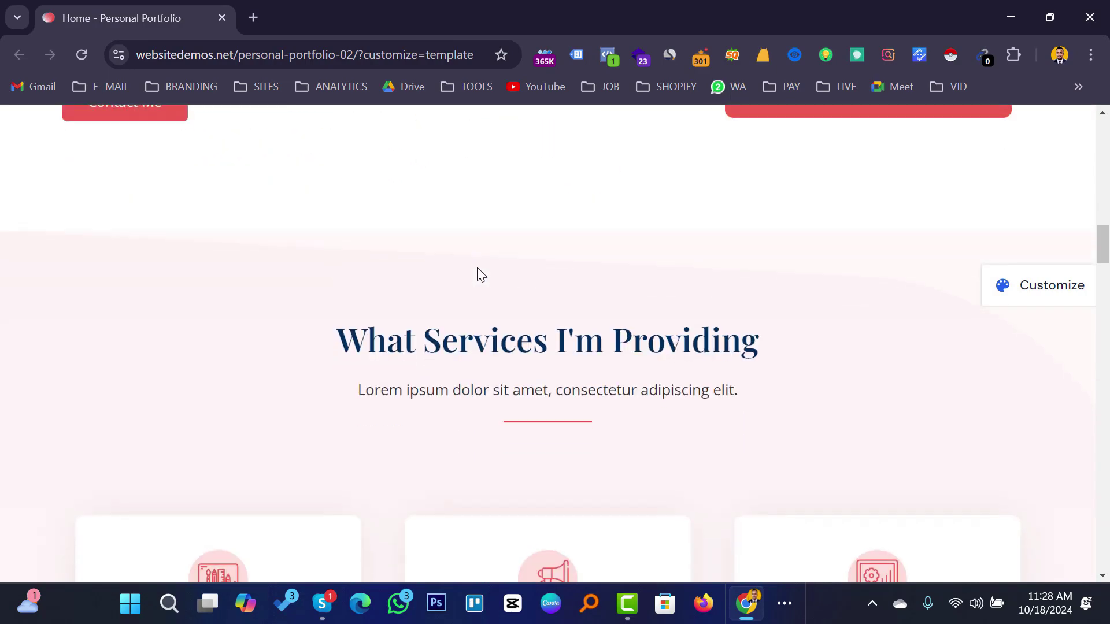
{"action": "scroll", "coordinate": [482, 275], "scroll_direction": "down", "scroll_amount": 12}
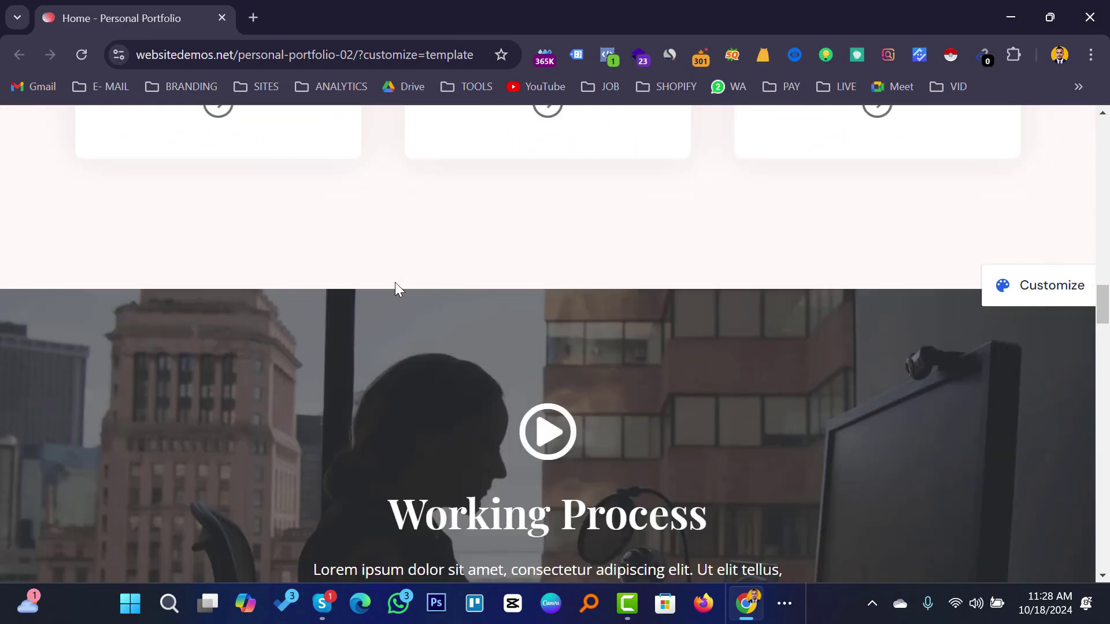
{"action": "scroll", "coordinate": [395, 282], "scroll_direction": "down", "scroll_amount": 15}
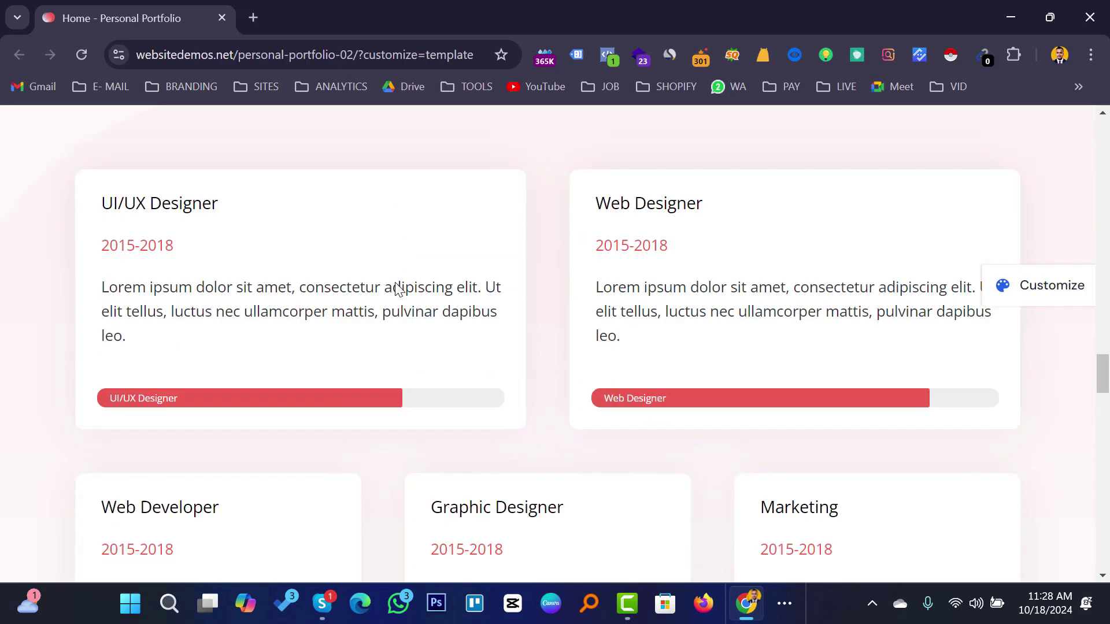
{"action": "scroll", "coordinate": [397, 289], "scroll_direction": "up", "scroll_amount": 5}
{"action": "left_click", "coordinate": [82, 55]}
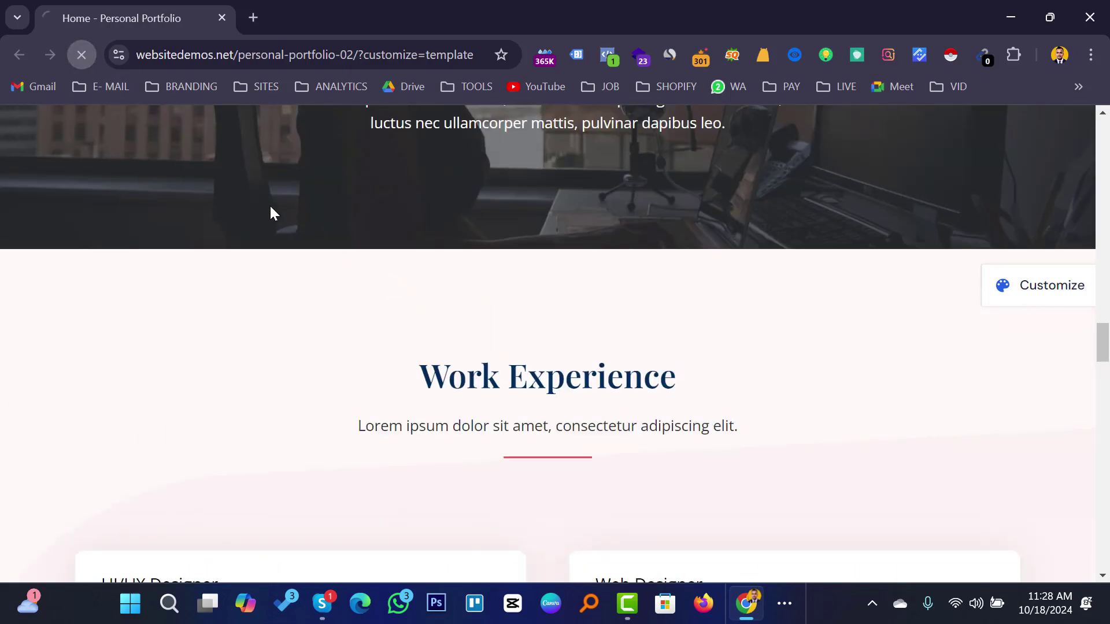
{"action": "scroll", "coordinate": [490, 305], "scroll_direction": "up", "scroll_amount": 10}
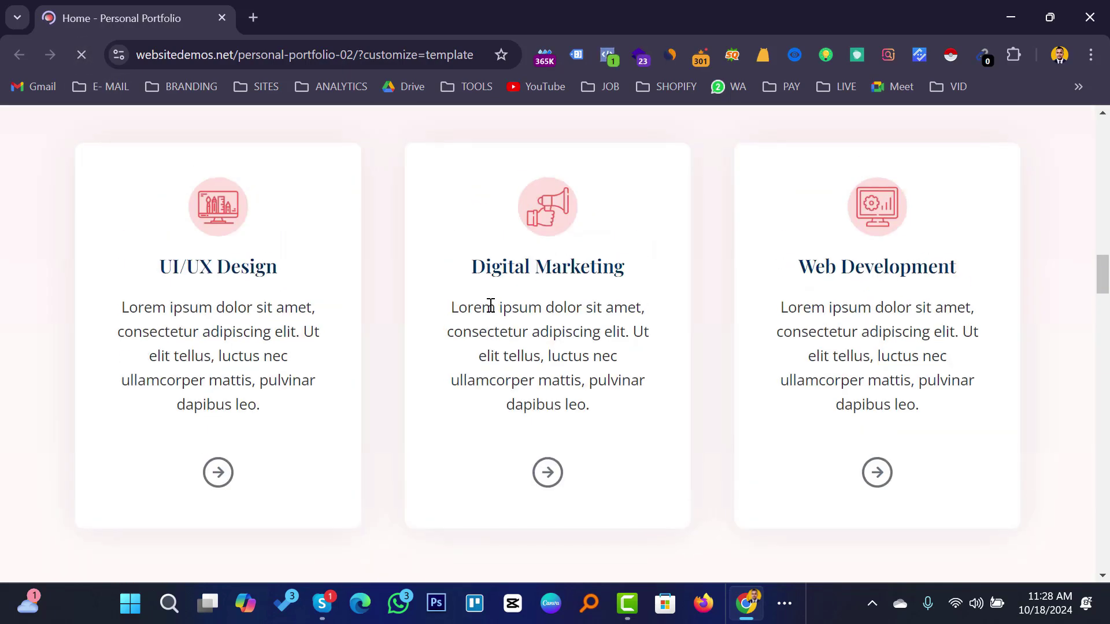
{"action": "scroll", "coordinate": [490, 305], "scroll_direction": "up", "scroll_amount": 10}
{"action": "scroll", "coordinate": [448, 287], "scroll_direction": "down", "scroll_amount": 10}
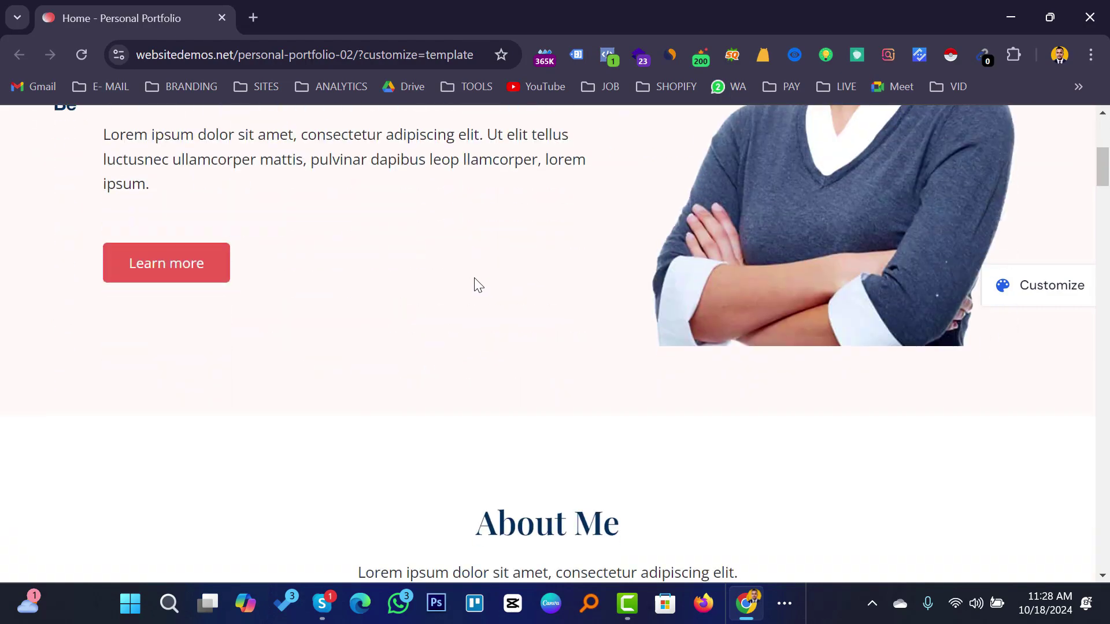
{"action": "scroll", "coordinate": [447, 287], "scroll_direction": "down", "scroll_amount": 12}
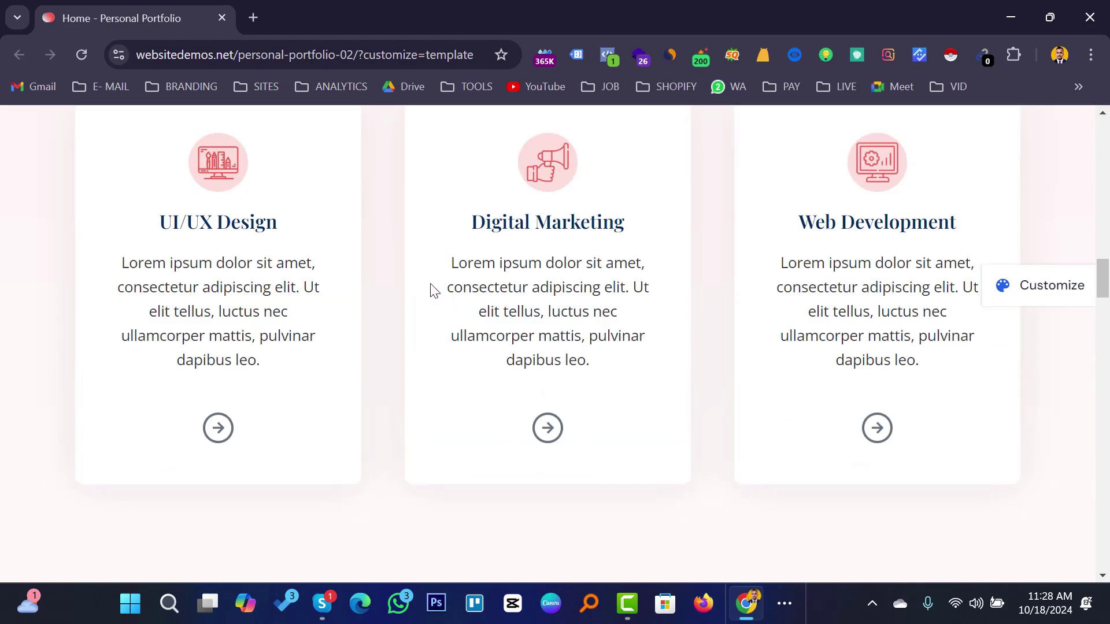
{"action": "scroll", "coordinate": [387, 311], "scroll_direction": "down", "scroll_amount": 4}
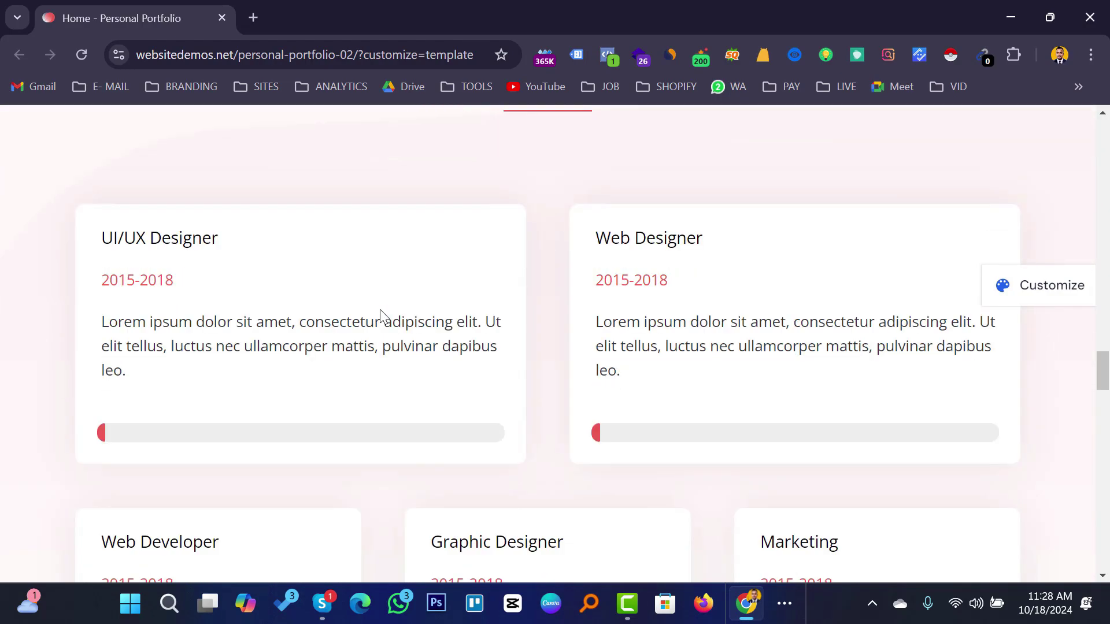
{"action": "scroll", "coordinate": [334, 309], "scroll_direction": "down", "scroll_amount": 4}
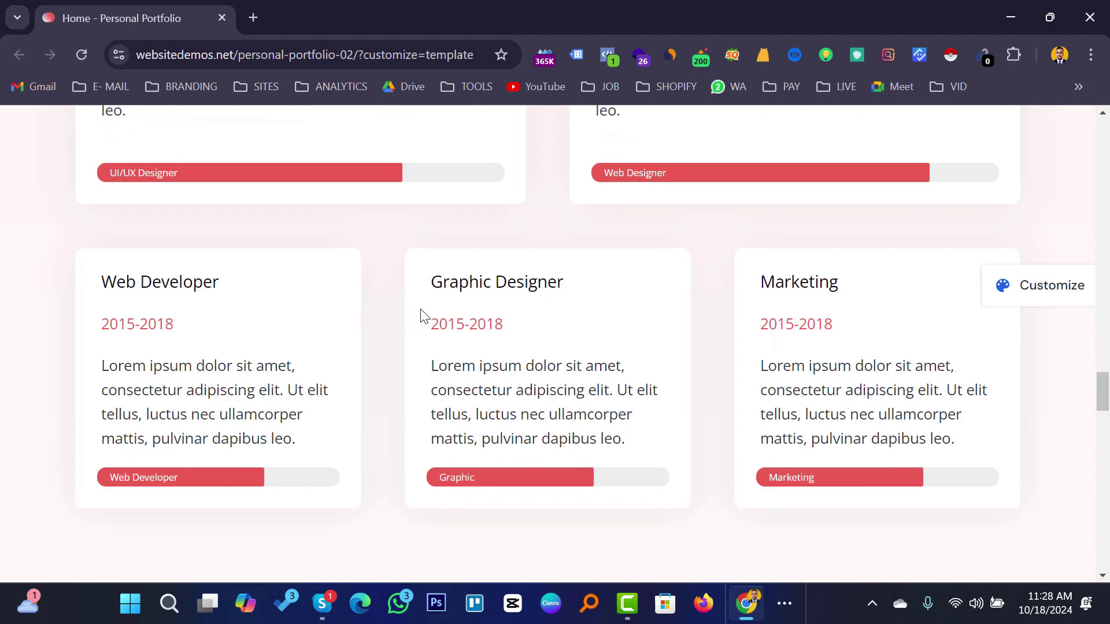
{"action": "scroll", "coordinate": [421, 315], "scroll_direction": "down", "scroll_amount": 10}
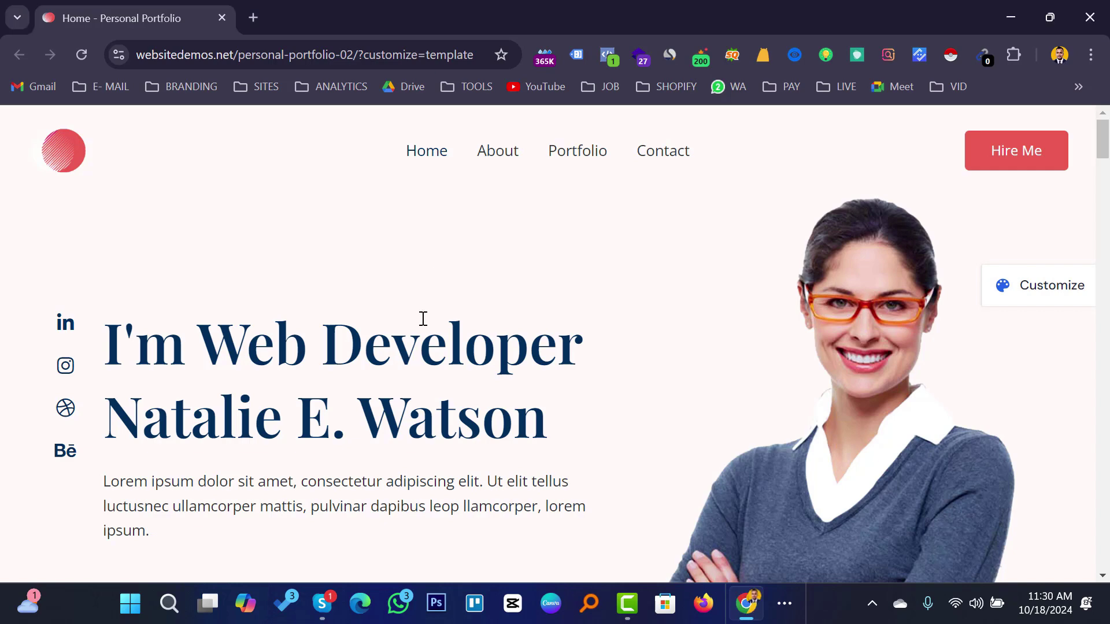
{"action": "scroll", "coordinate": [422, 310], "scroll_direction": "down", "scroll_amount": 15}
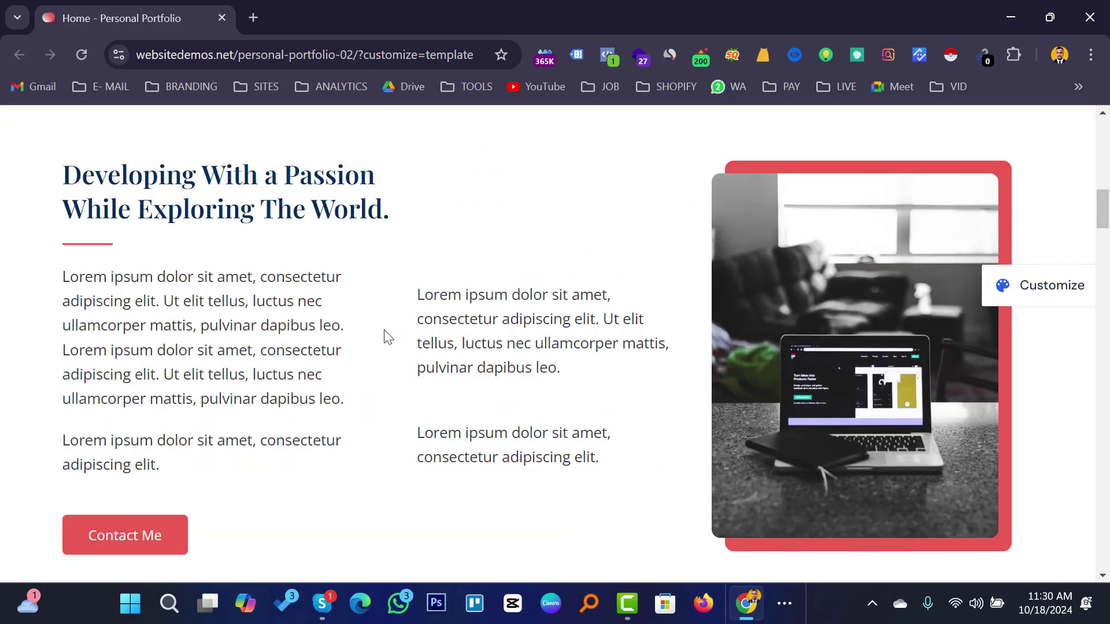
{"action": "scroll", "coordinate": [383, 331], "scroll_direction": "down", "scroll_amount": 15}
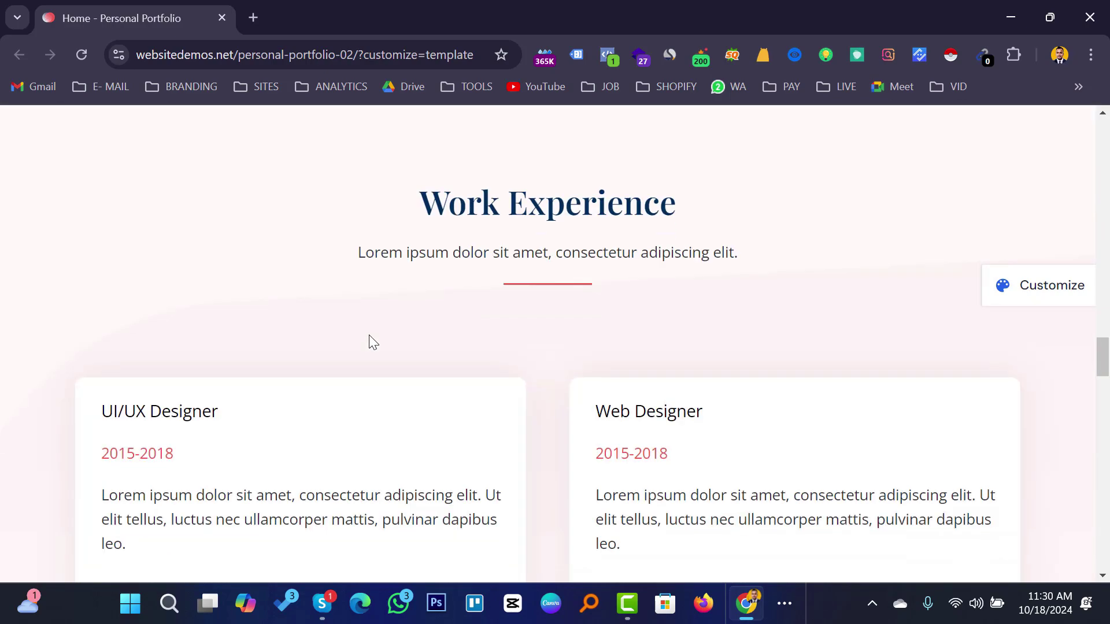
{"action": "scroll", "coordinate": [367, 341], "scroll_direction": "down", "scroll_amount": 5}
{"action": "scroll", "coordinate": [347, 333], "scroll_direction": "up", "scroll_amount": 2}
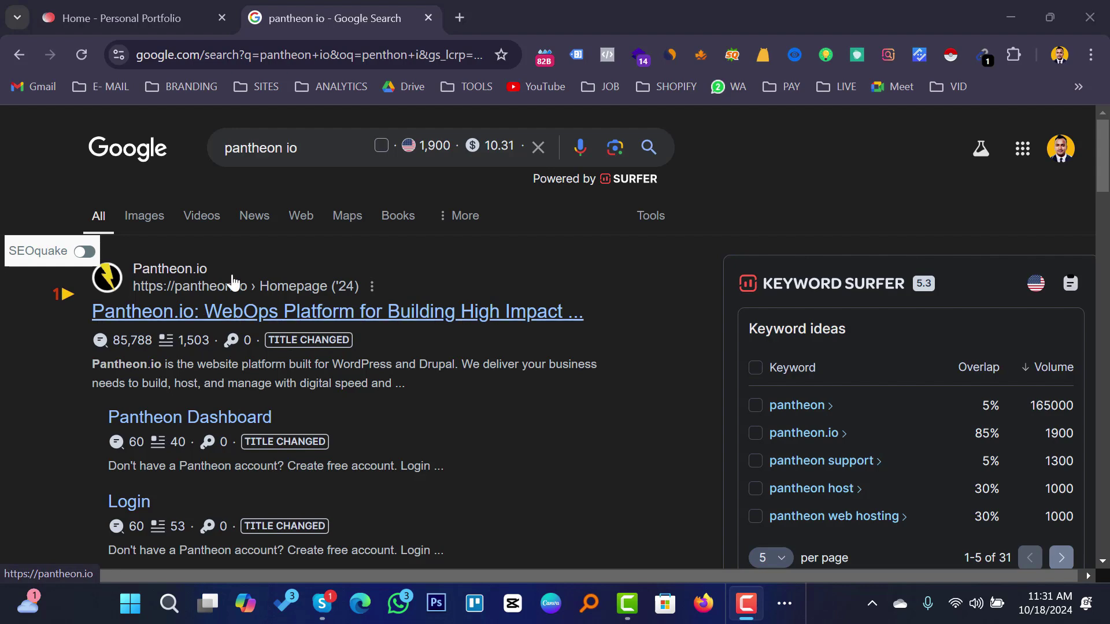
Step: Open the Pantheon.io website from the search results and look over its homepage
{"action": "left_click", "coordinate": [210, 322]}
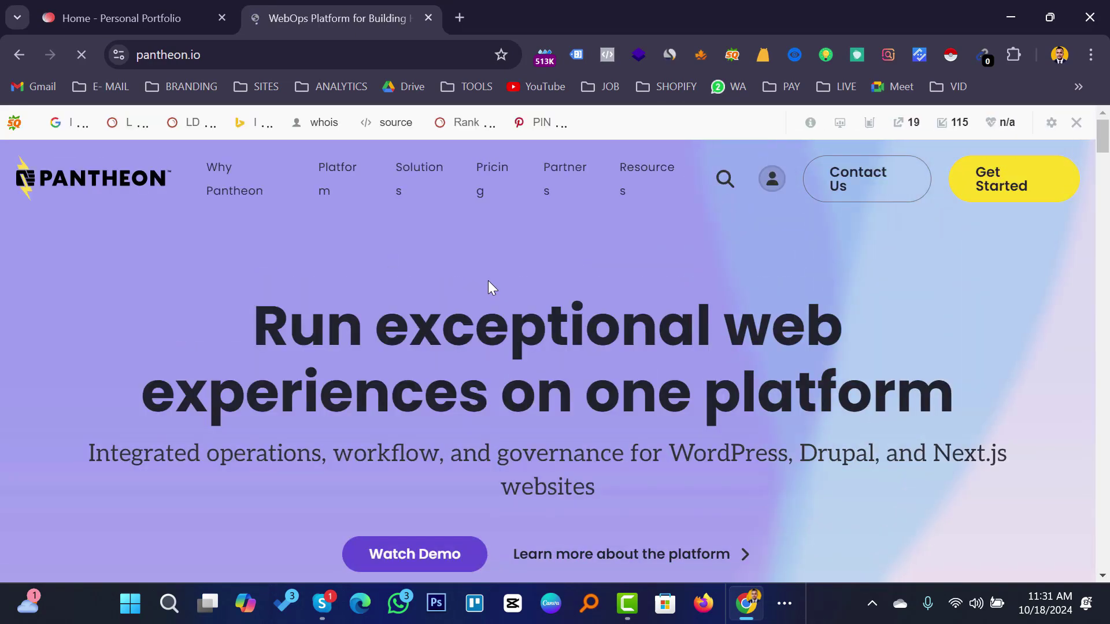
{"action": "scroll", "coordinate": [488, 287], "scroll_direction": "down", "scroll_amount": 5}
{"action": "scroll", "coordinate": [399, 341], "scroll_direction": "down", "scroll_amount": 3}
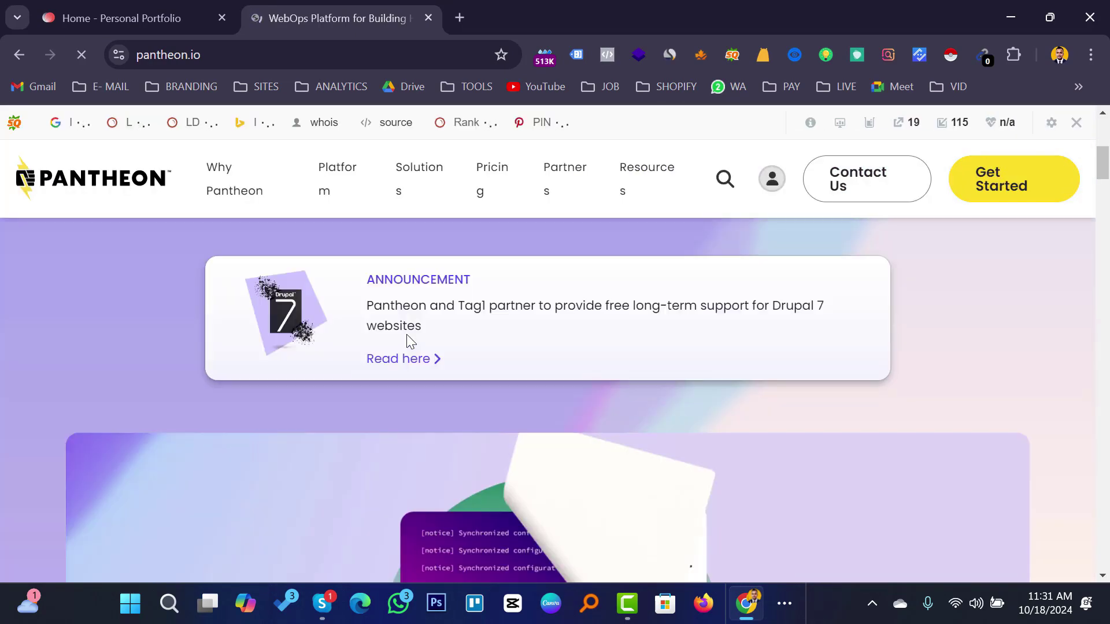
{"action": "scroll", "coordinate": [505, 330], "scroll_direction": "up", "scroll_amount": 6}
{"action": "scroll", "coordinate": [506, 332], "scroll_direction": "up", "scroll_amount": 2}
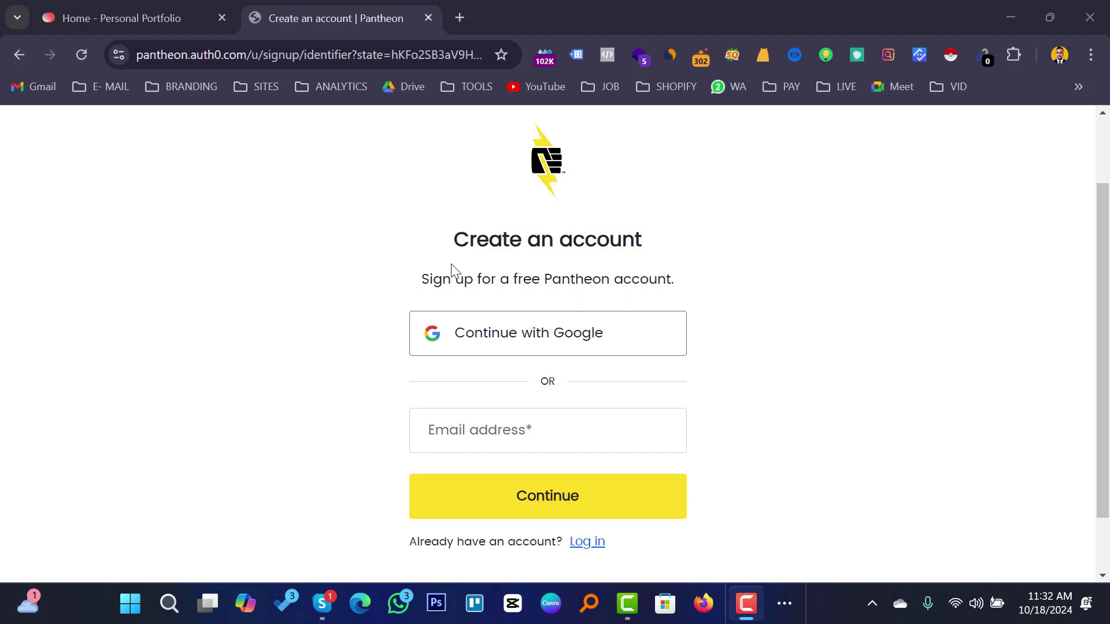
Step: Sign up for a free Pantheon account with a Google account and approve the sign-in to auth0.com
{"action": "scroll", "coordinate": [433, 304], "scroll_direction": "down", "scroll_amount": 2}
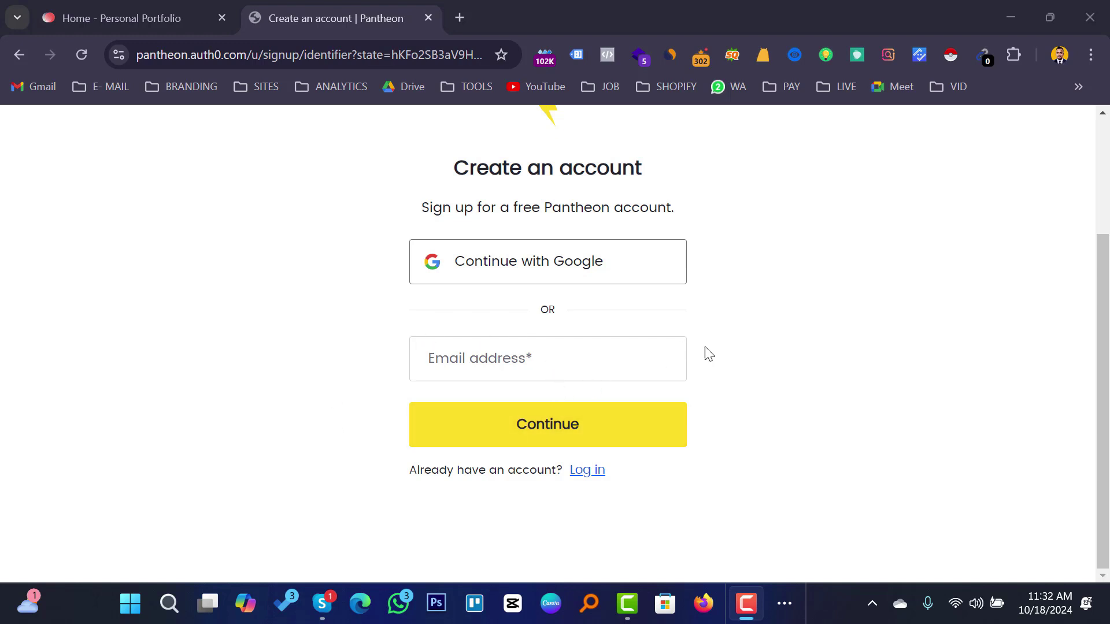
{"action": "scroll", "coordinate": [722, 350], "scroll_direction": "up", "scroll_amount": 2}
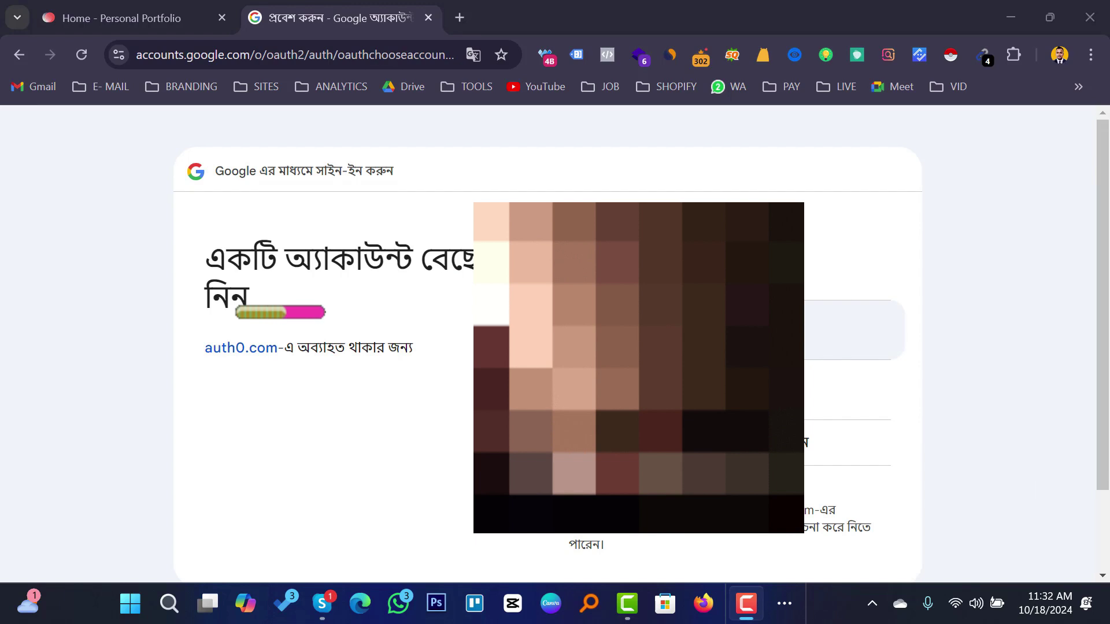
{"action": "left_click", "coordinate": [671, 334]}
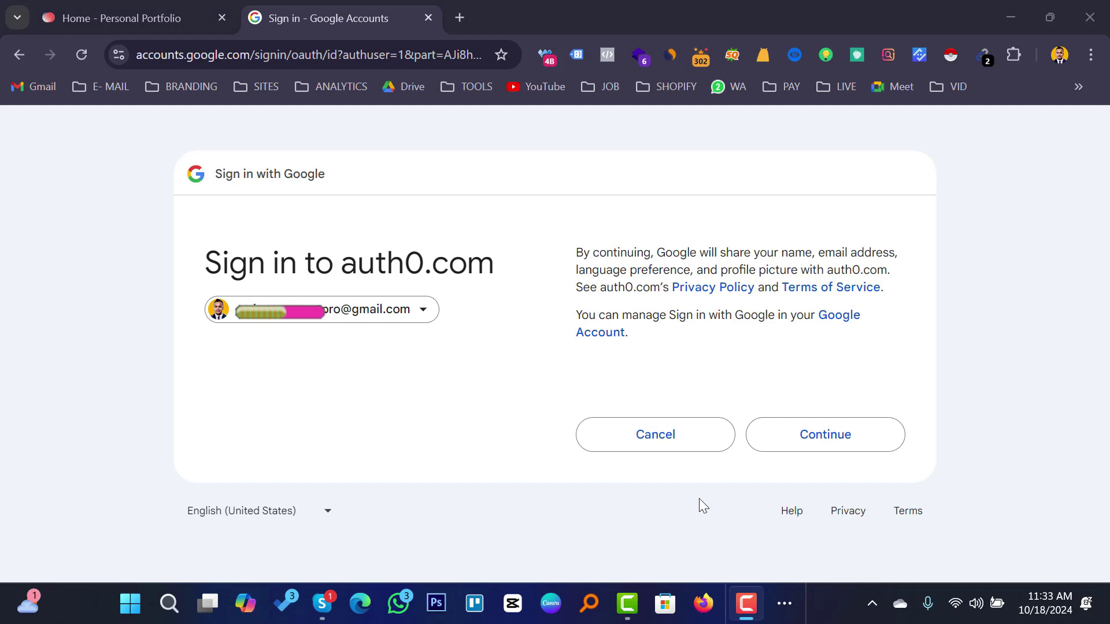
{"action": "left_click", "coordinate": [828, 447]}
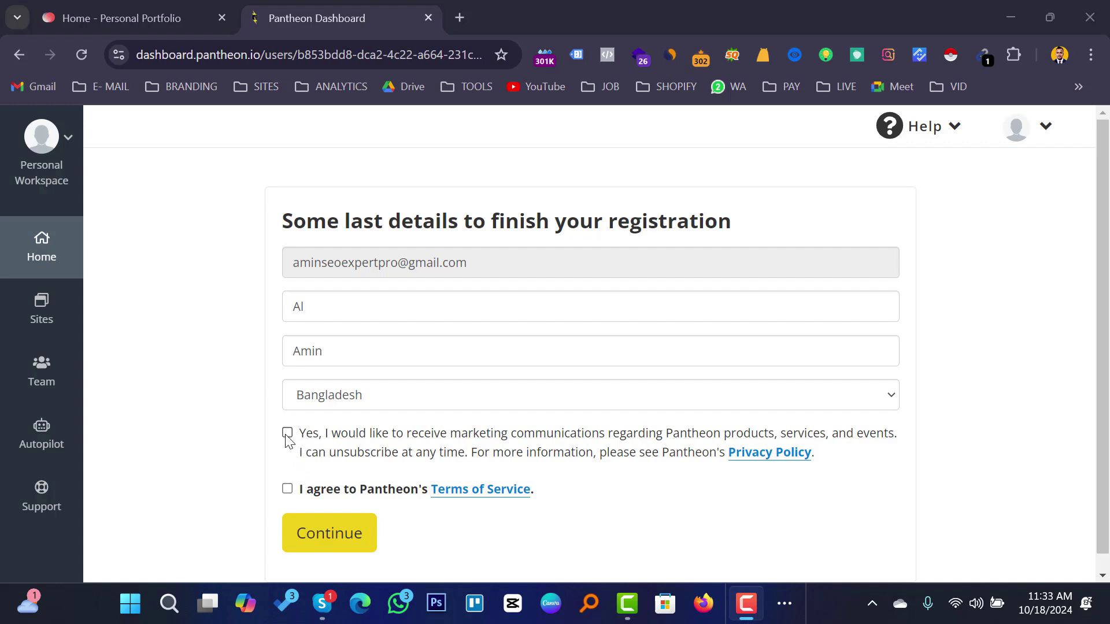
Step: Finish the registration by agreeing to Pantheon's Terms of Service, and log in to the dashboard with Google
{"action": "left_click", "coordinate": [288, 489]}
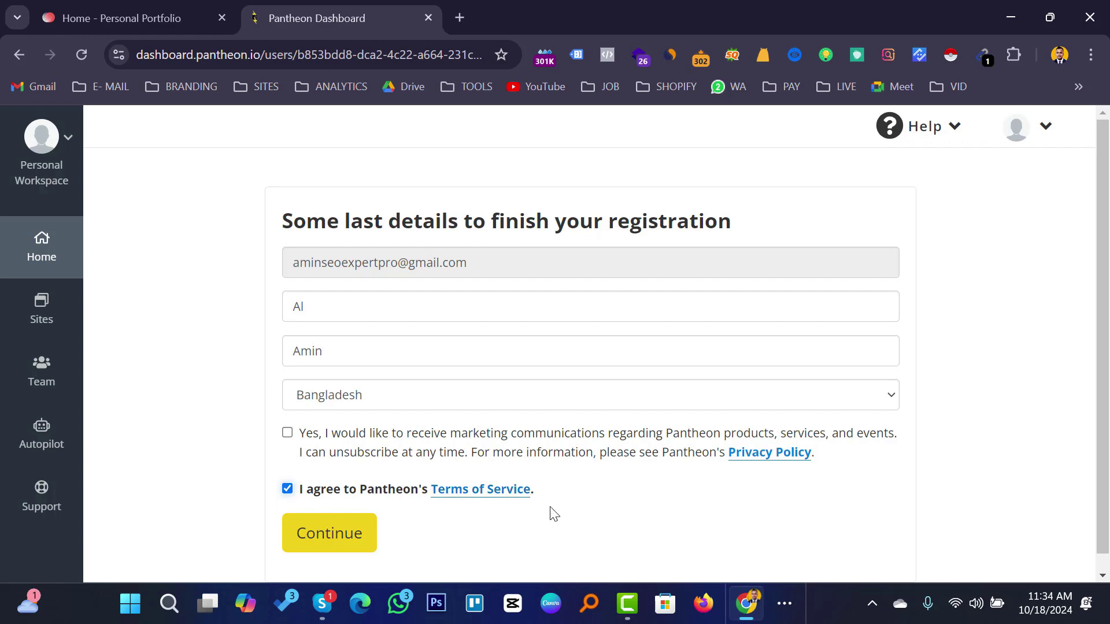
{"action": "left_click", "coordinate": [332, 544]}
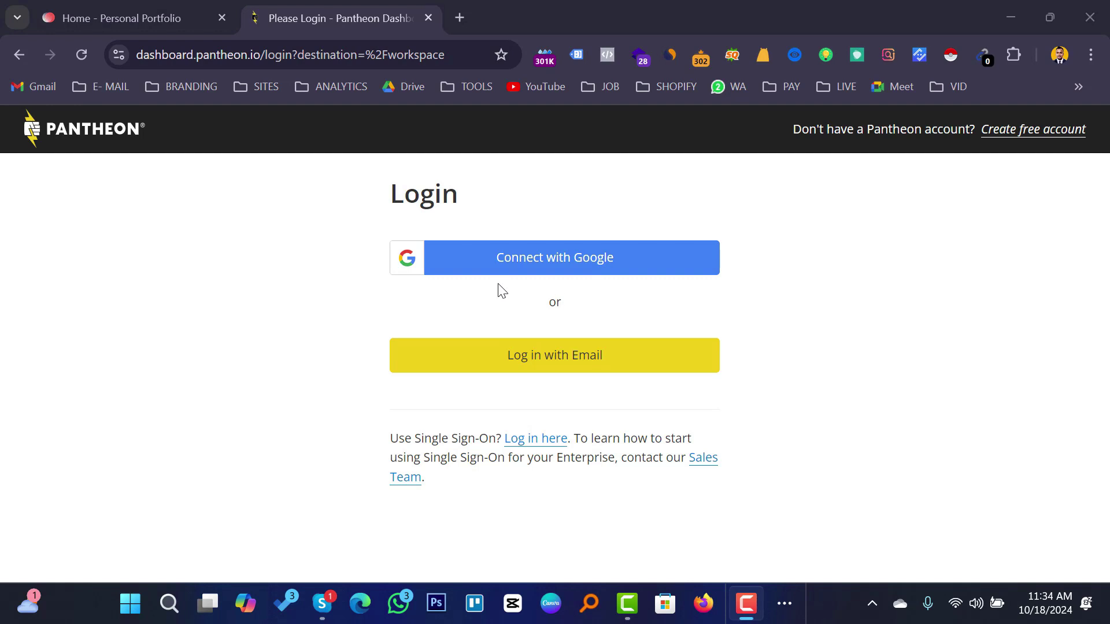
{"action": "left_click", "coordinate": [529, 261]}
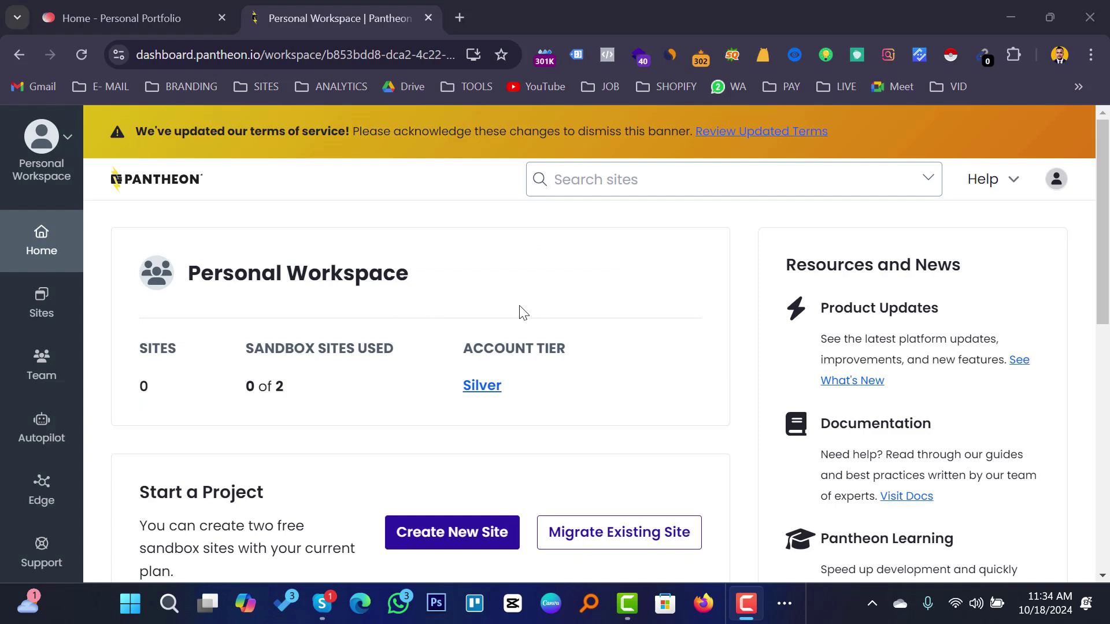
Step: Start a new site in the Personal Workspace and choose WordPress as the kind of site
{"action": "scroll", "coordinate": [540, 315], "scroll_direction": "down", "scroll_amount": 1}
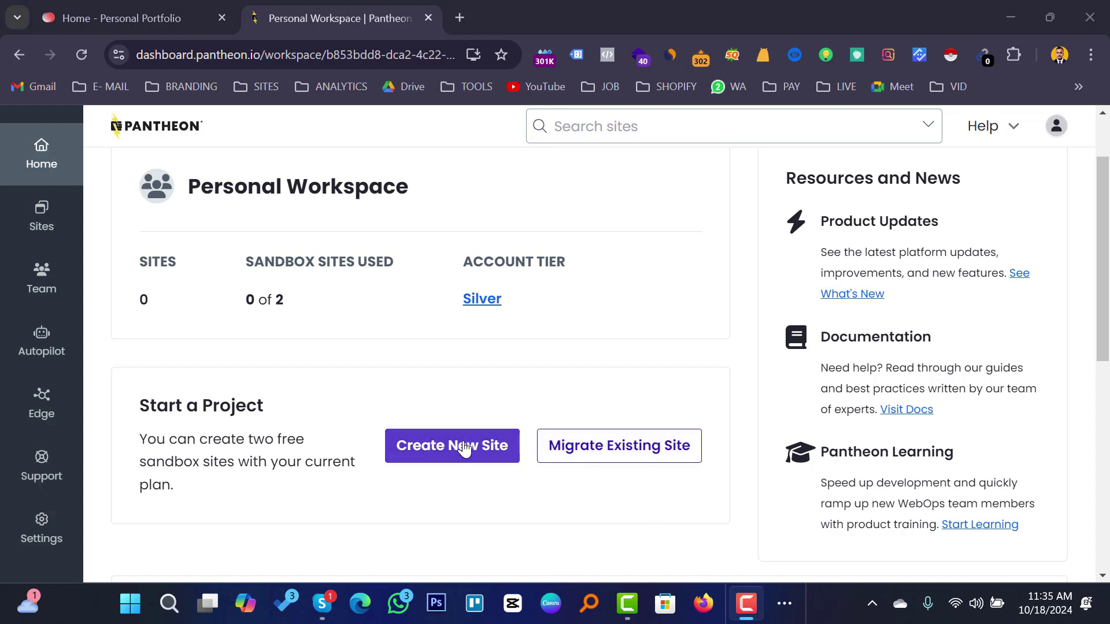
{"action": "left_click", "coordinate": [438, 449]}
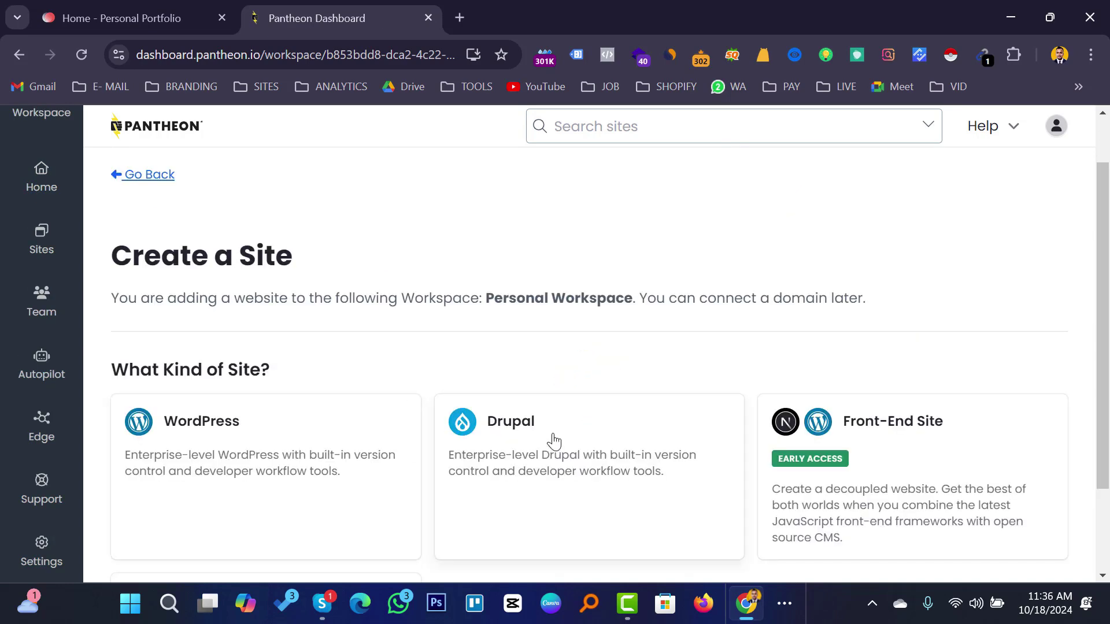
{"action": "scroll", "coordinate": [572, 421], "scroll_direction": "down", "scroll_amount": 2}
{"action": "scroll", "coordinate": [468, 445], "scroll_direction": "up", "scroll_amount": 1}
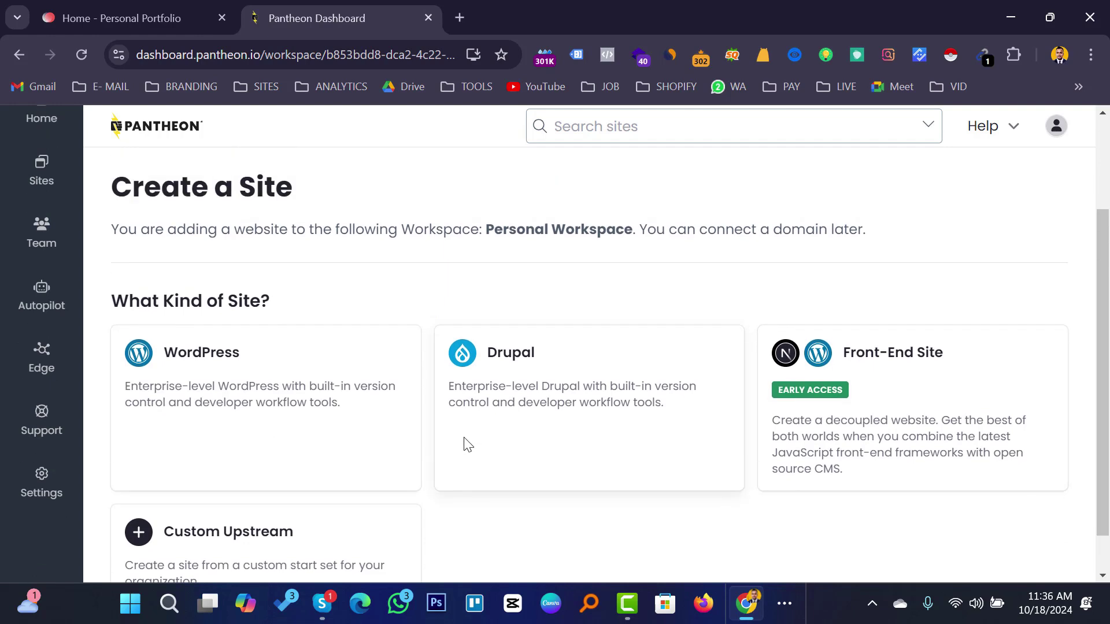
{"action": "scroll", "coordinate": [468, 445], "scroll_direction": "up", "scroll_amount": 1}
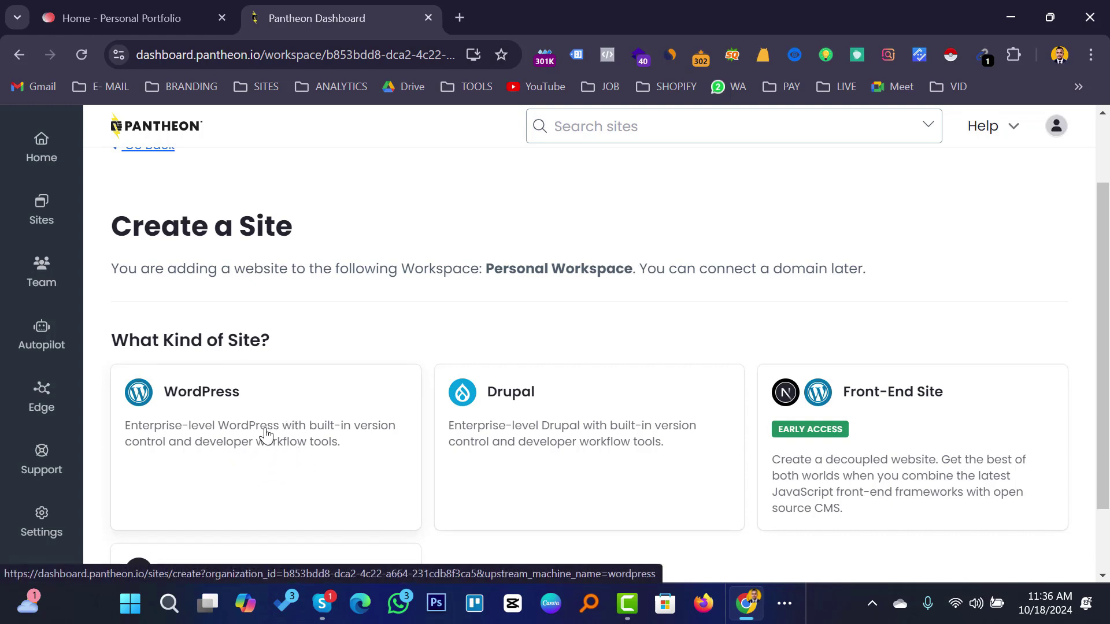
{"action": "left_click", "coordinate": [225, 436]}
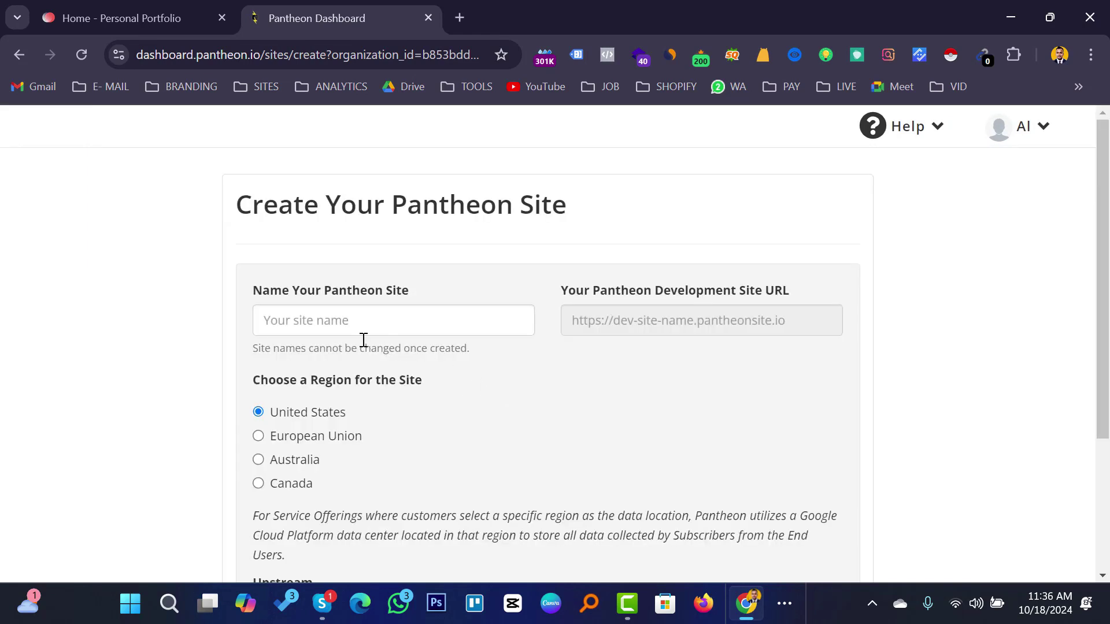
Step: Try to create the WordPress site under the name aminseo, keeping United States as its region
{"action": "left_click", "coordinate": [337, 321]}
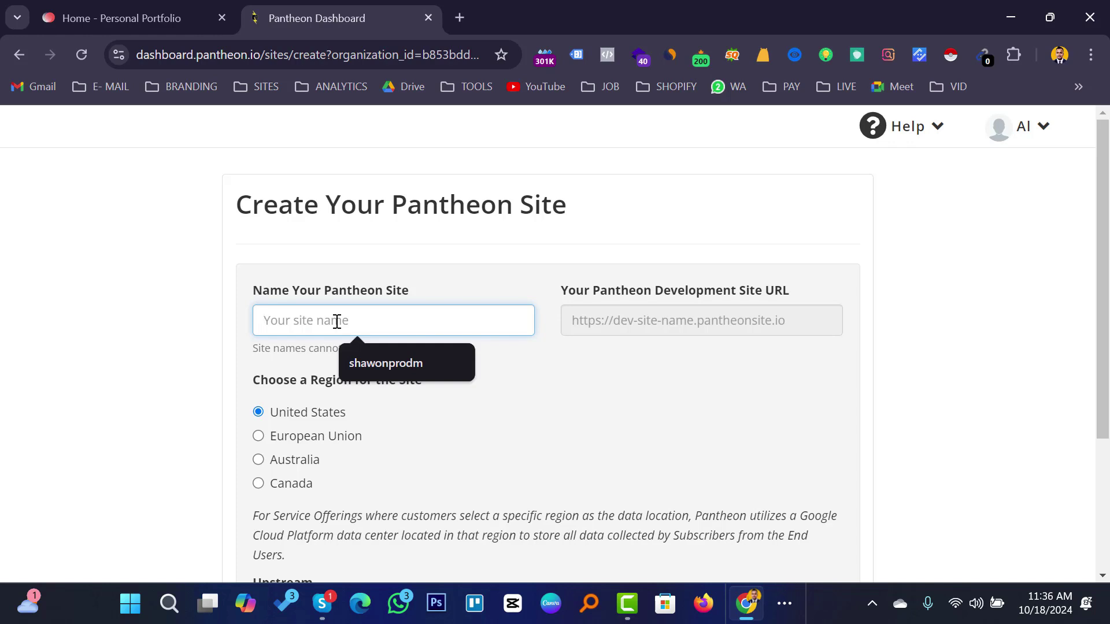
{"action": "type", "text": "aminseo"}
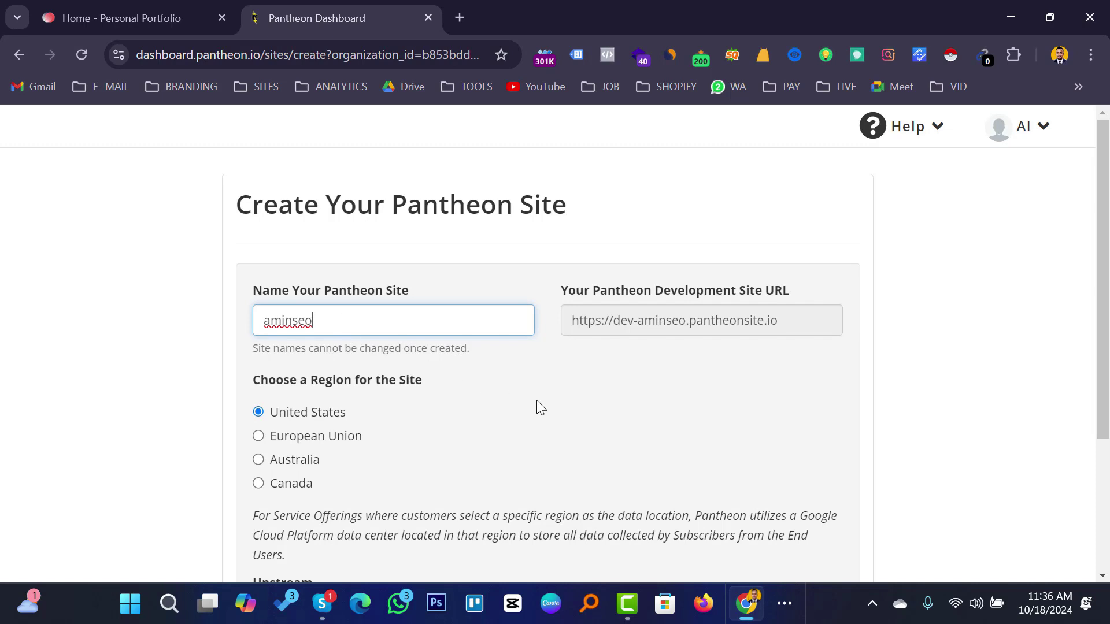
{"action": "left_click", "coordinate": [590, 415]}
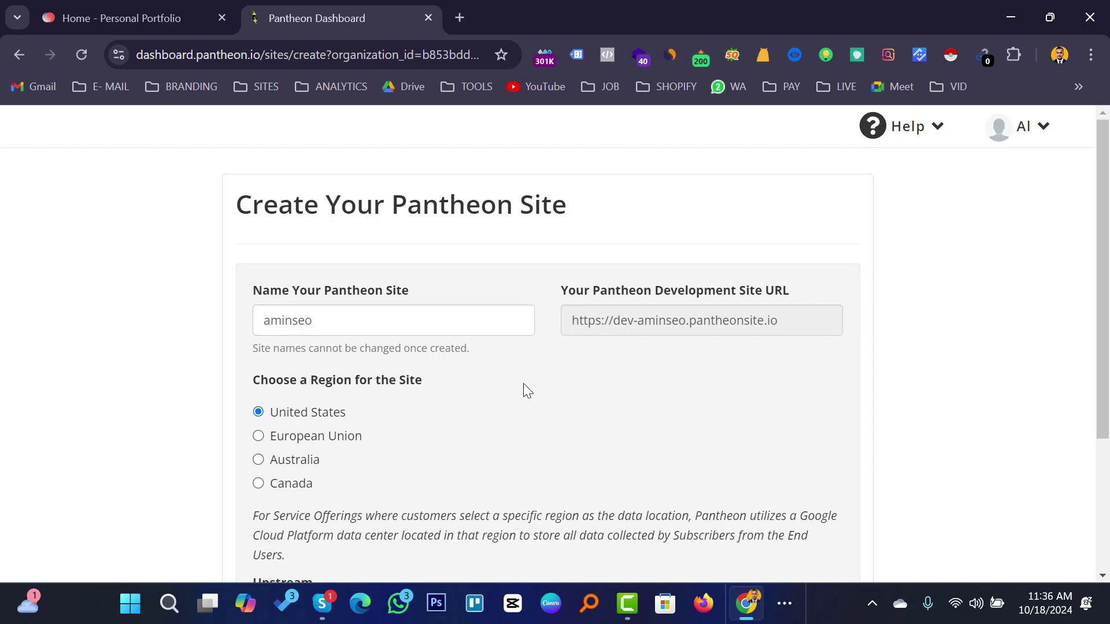
{"action": "scroll", "coordinate": [509, 385], "scroll_direction": "down", "scroll_amount": 2}
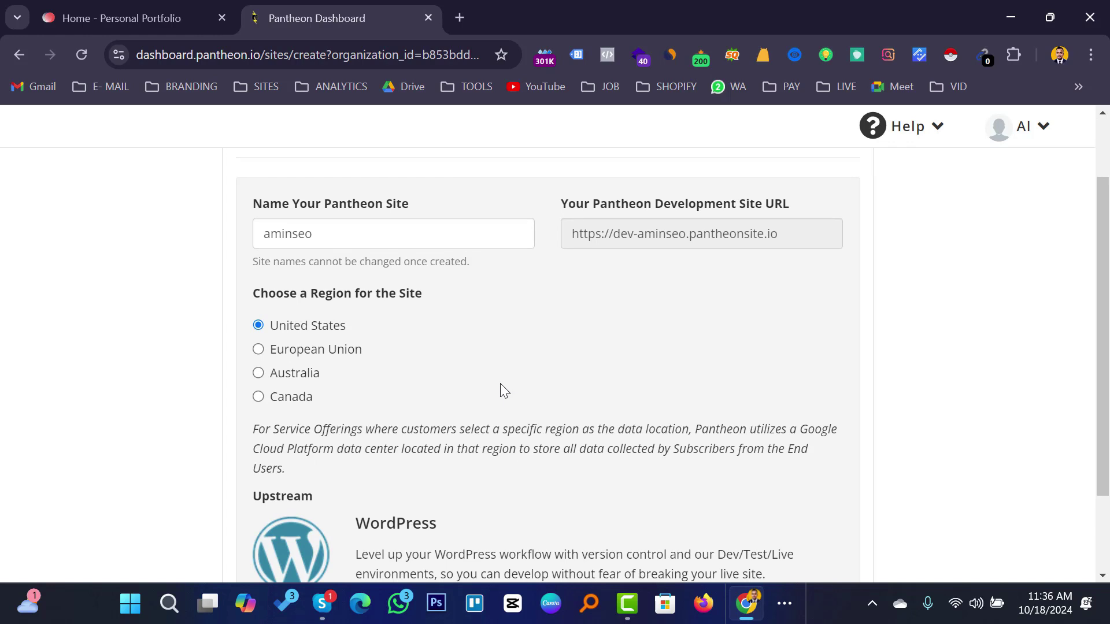
{"action": "scroll", "coordinate": [509, 379], "scroll_direction": "down", "scroll_amount": 2}
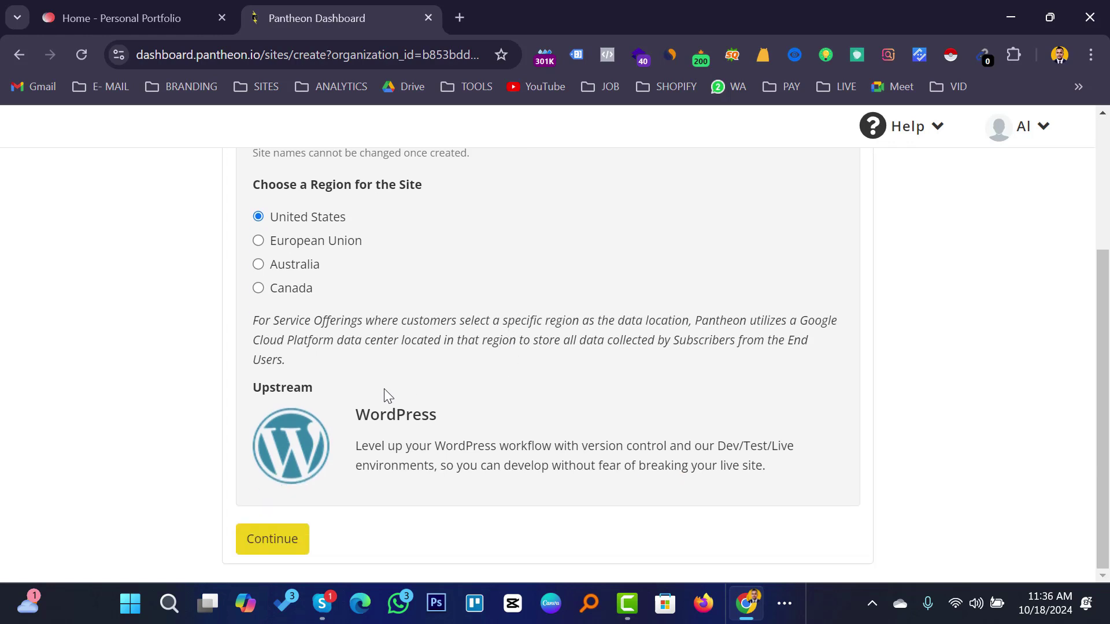
{"action": "left_click", "coordinate": [269, 546]}
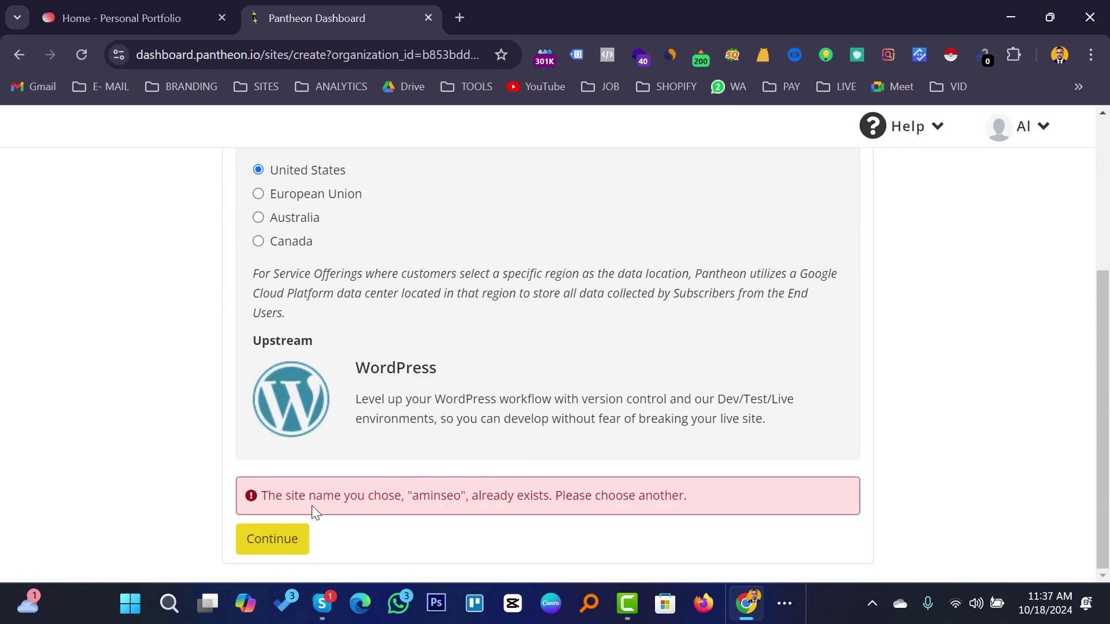
Step: Try to create the WordPress site under the name aminseoexpert in the United States region
{"action": "scroll", "coordinate": [532, 485], "scroll_direction": "up", "scroll_amount": 5}
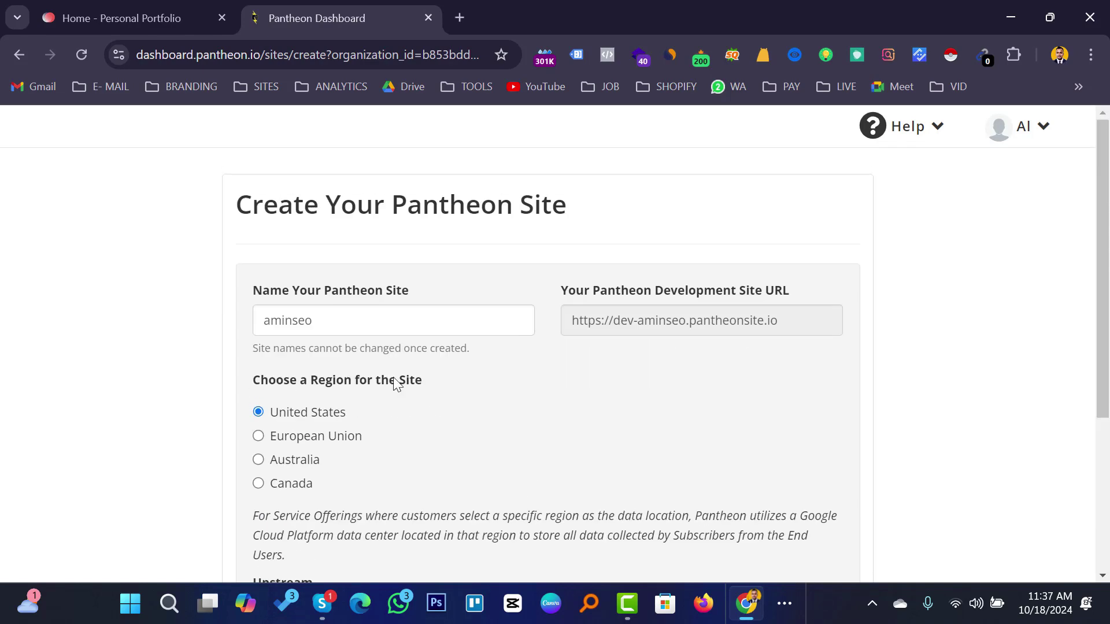
{"action": "left_click", "coordinate": [342, 316]}
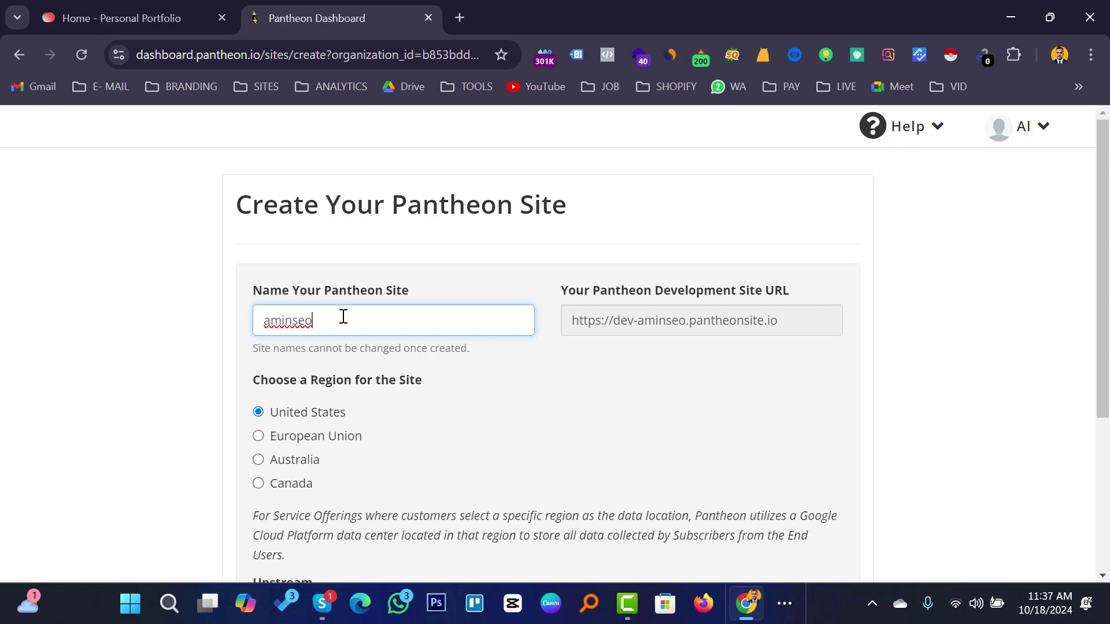
{"action": "type", "text": "ex"}
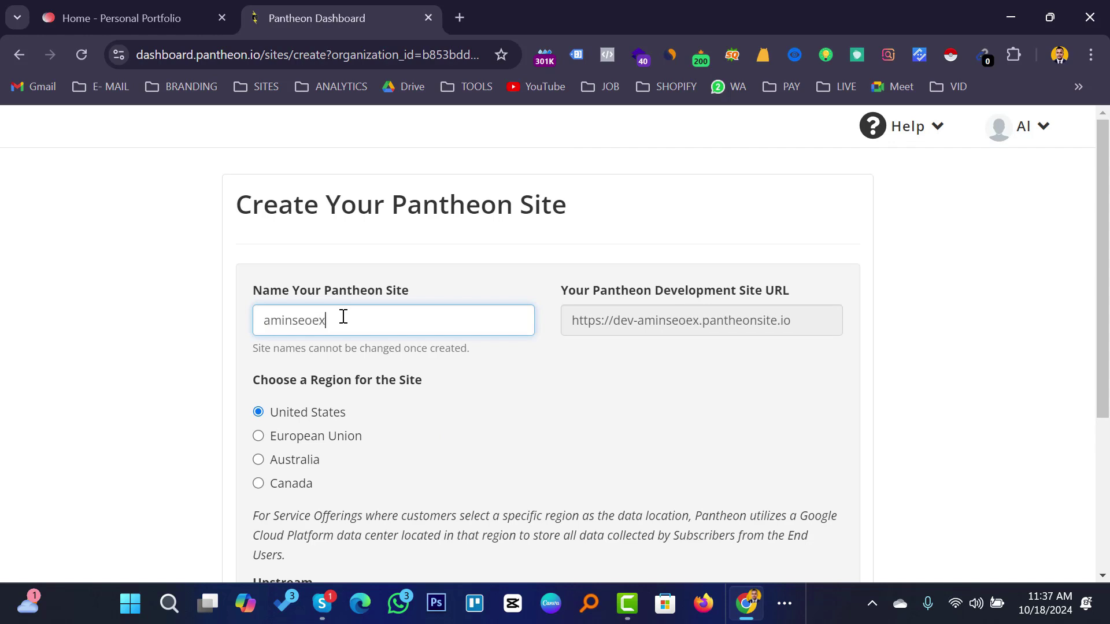
{"action": "type", "text": "pert"}
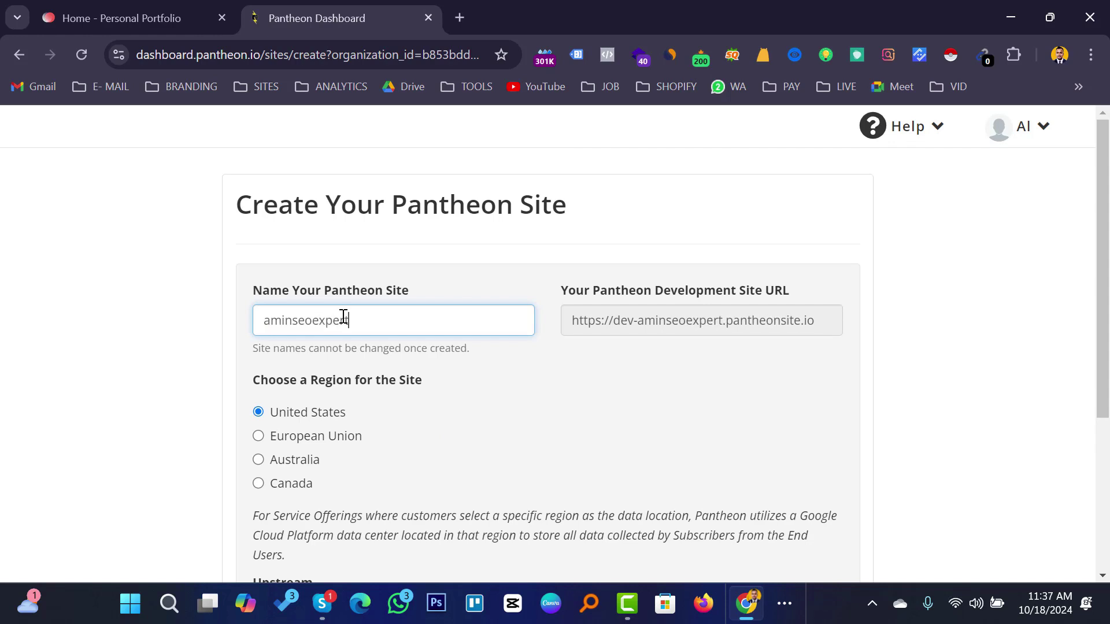
{"action": "left_click", "coordinate": [542, 395]}
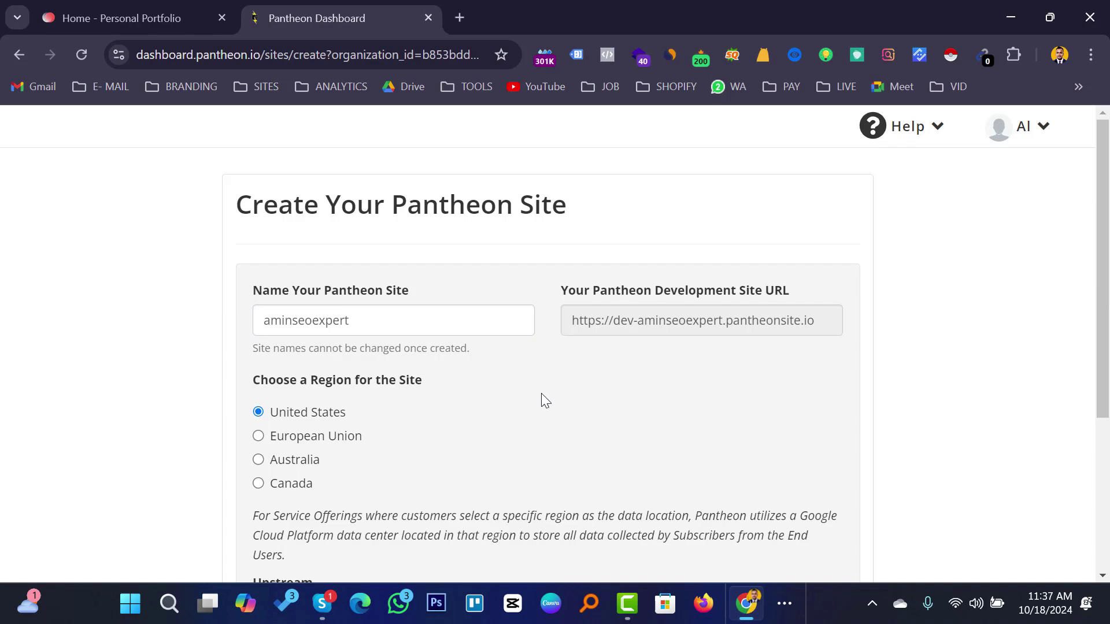
{"action": "scroll", "coordinate": [543, 399], "scroll_direction": "down", "scroll_amount": 4}
{"action": "left_click", "coordinate": [293, 536]}
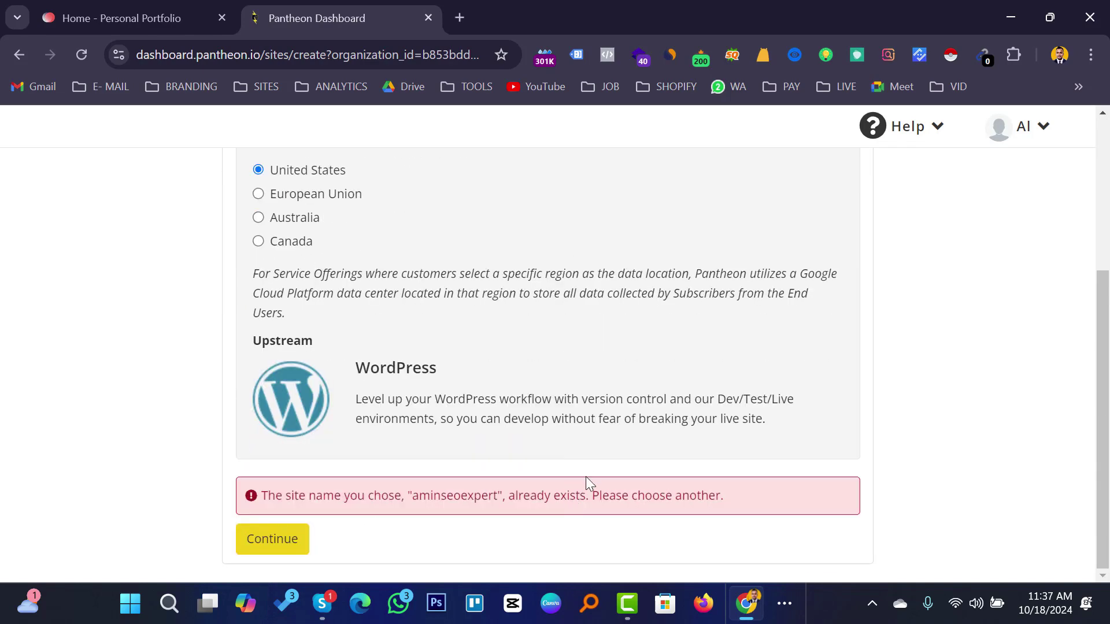
Step: Change the site name to aminseopro and create the WordPress site in the United States region
{"action": "scroll", "coordinate": [639, 469], "scroll_direction": "up", "scroll_amount": 4}
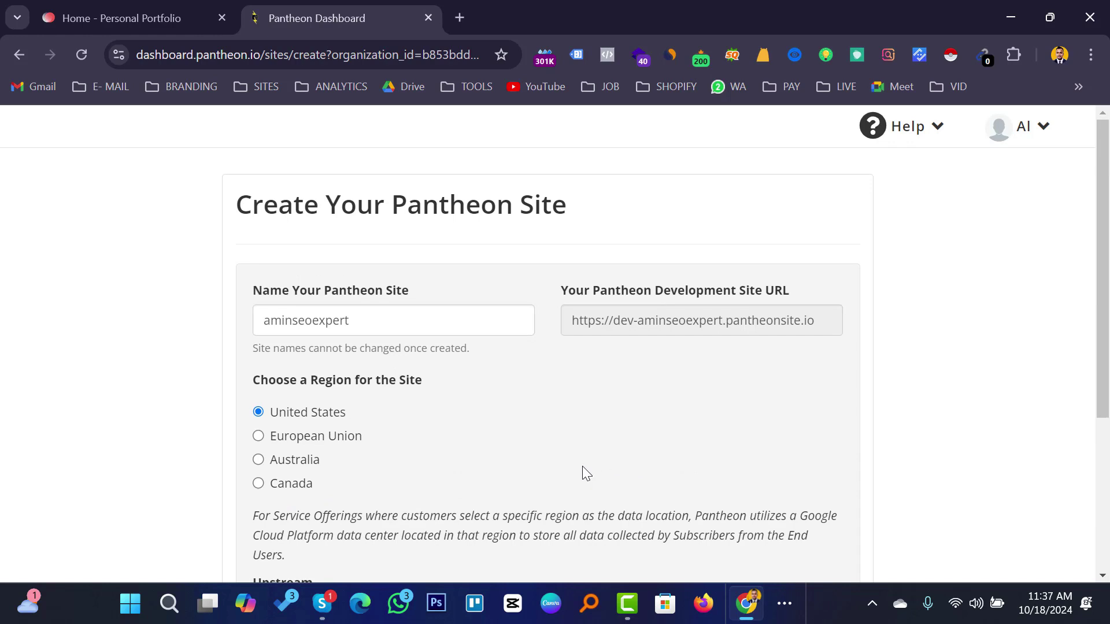
{"action": "left_click", "coordinate": [363, 322]}
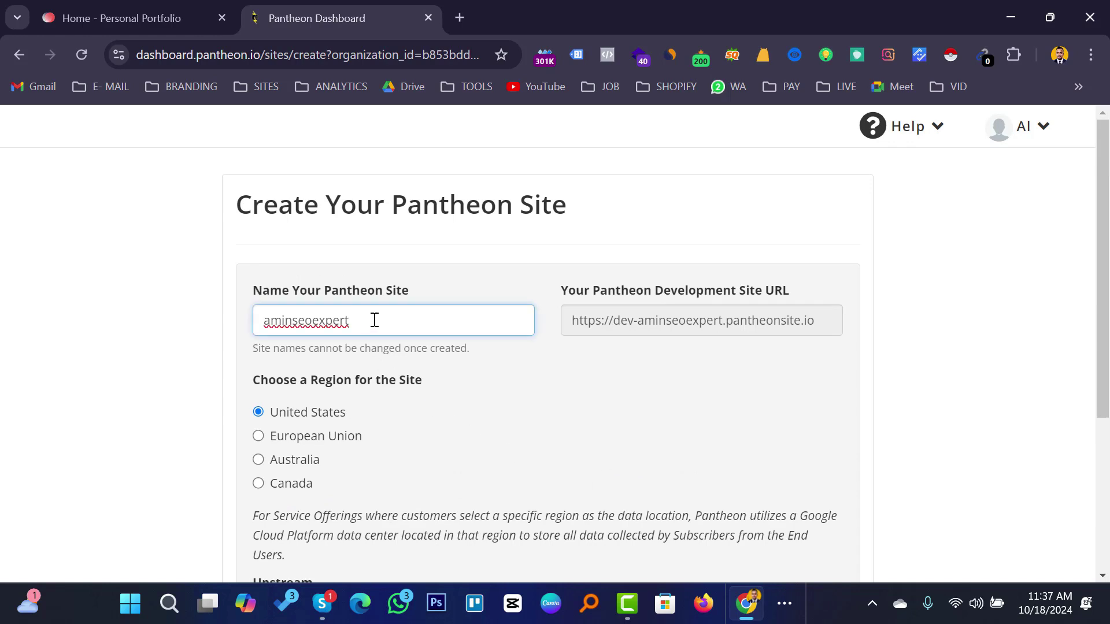
{"action": "key", "text": "BackSpace"}
{"action": "key", "text": "BackSpace"}
{"action": "key", "text": "BackSpace"}
{"action": "key", "text": "BackSpace"}
{"action": "key", "text": "BackSpace"}
{"action": "key", "text": "BackSpace"}
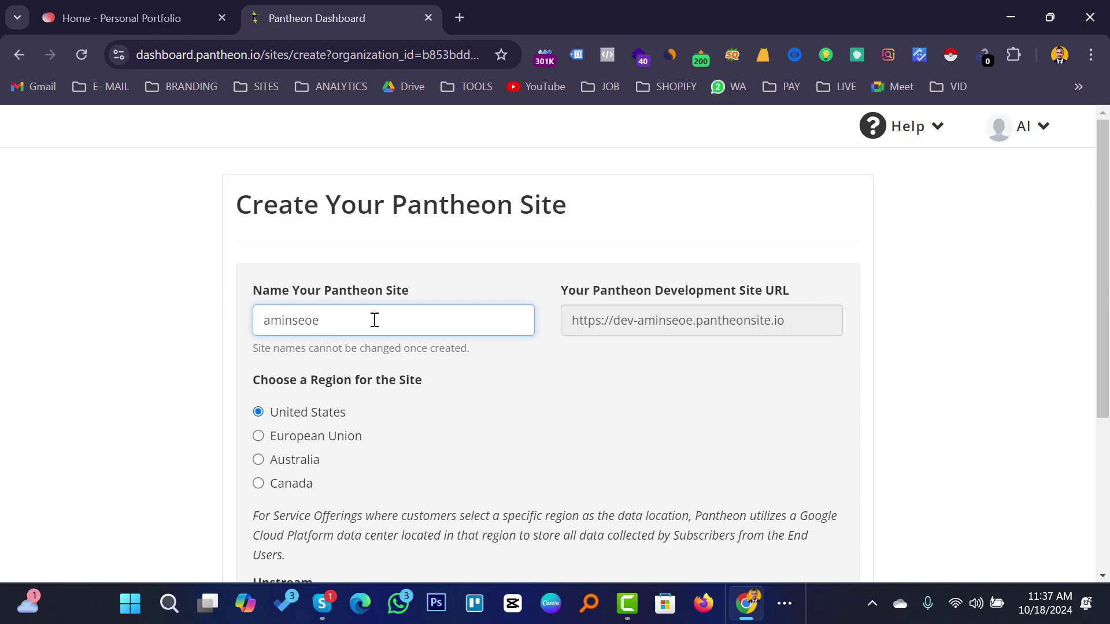
{"action": "type", "text": "pro"}
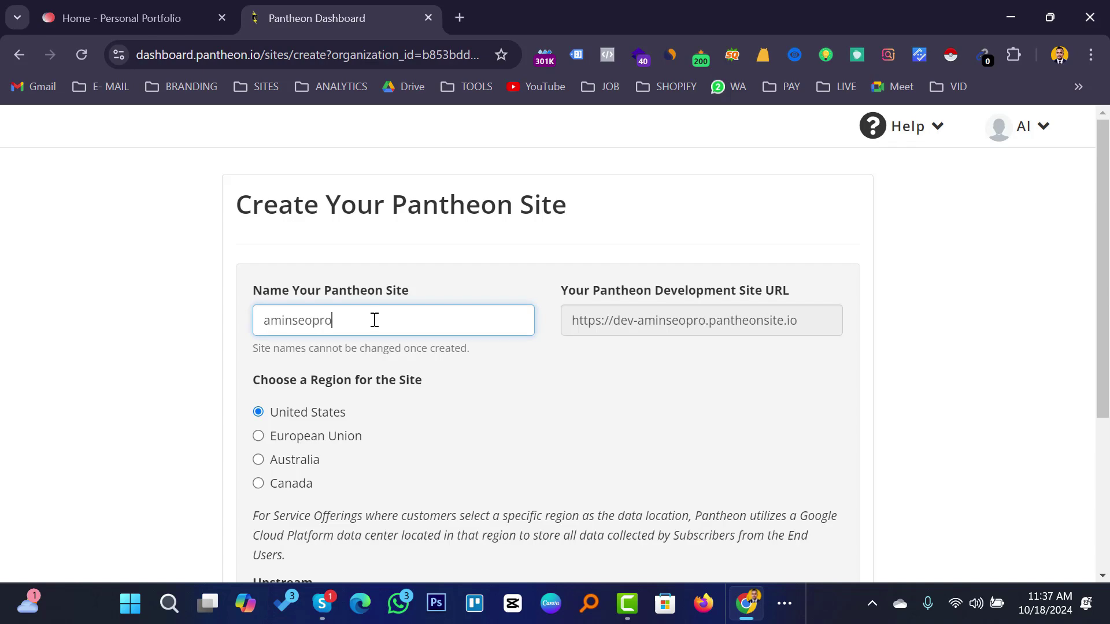
{"action": "double_click", "coordinate": [375, 320]}
{"action": "left_click", "coordinate": [559, 414]}
{"action": "scroll", "coordinate": [559, 413], "scroll_direction": "down", "scroll_amount": 4}
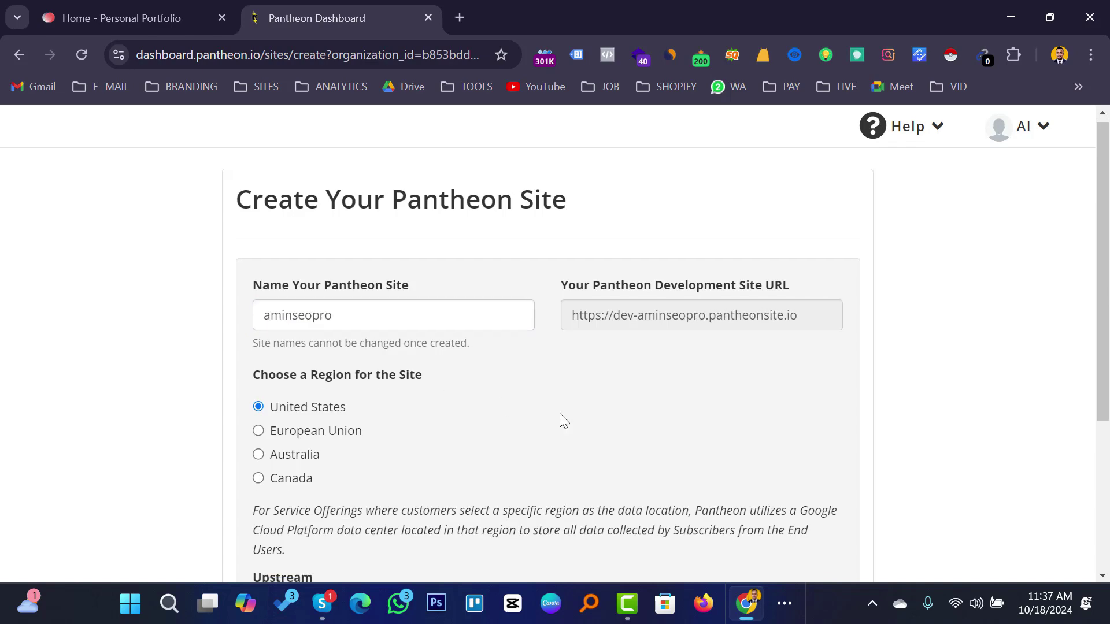
{"action": "left_click", "coordinate": [281, 538]}
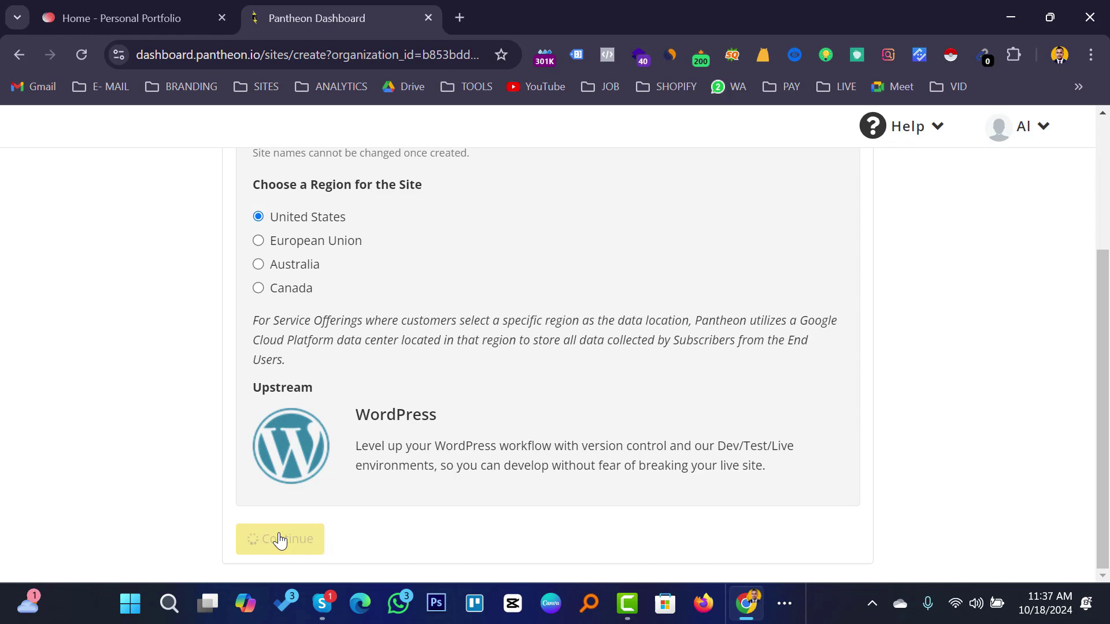
{"action": "scroll", "coordinate": [560, 481], "scroll_direction": "up", "scroll_amount": 3}
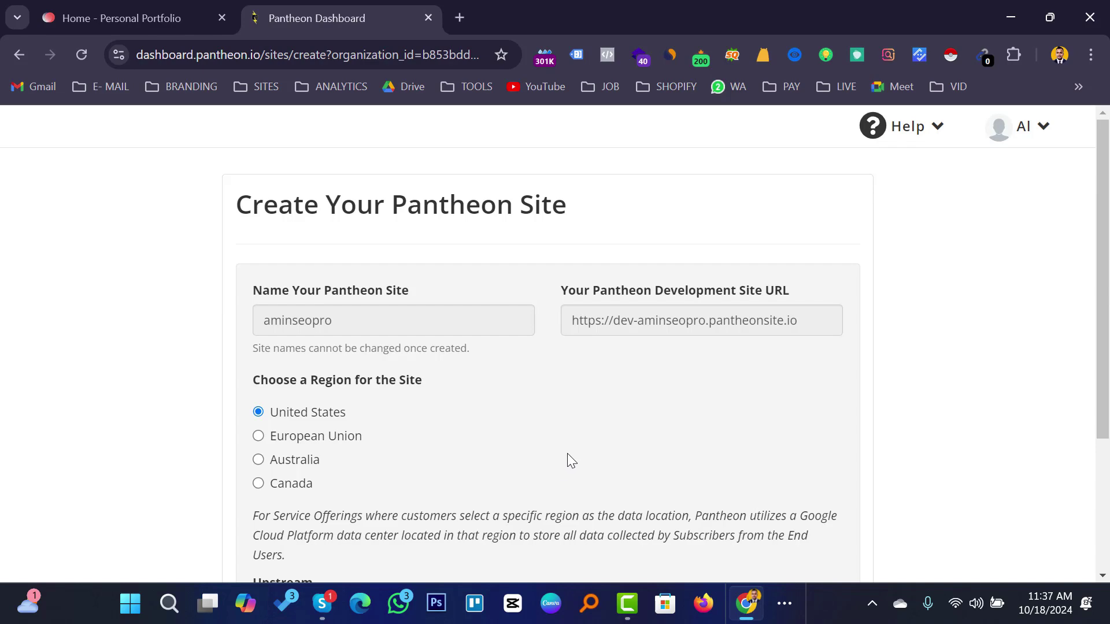
{"action": "scroll", "coordinate": [591, 432], "scroll_direction": "down", "scroll_amount": 3}
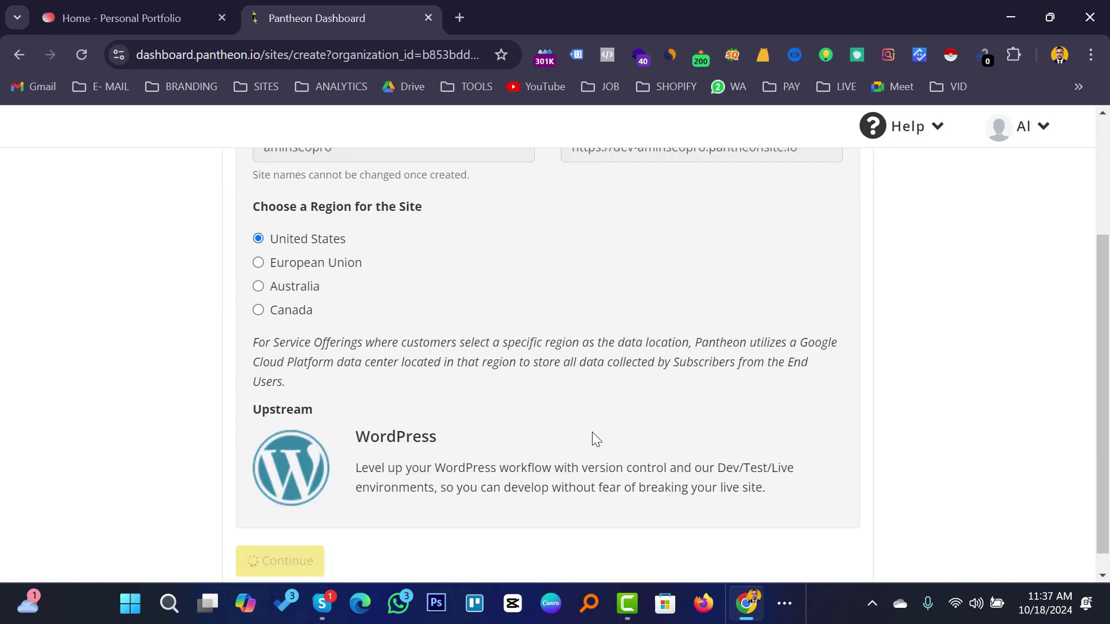
{"action": "scroll", "coordinate": [592, 431], "scroll_direction": "up", "scroll_amount": 3}
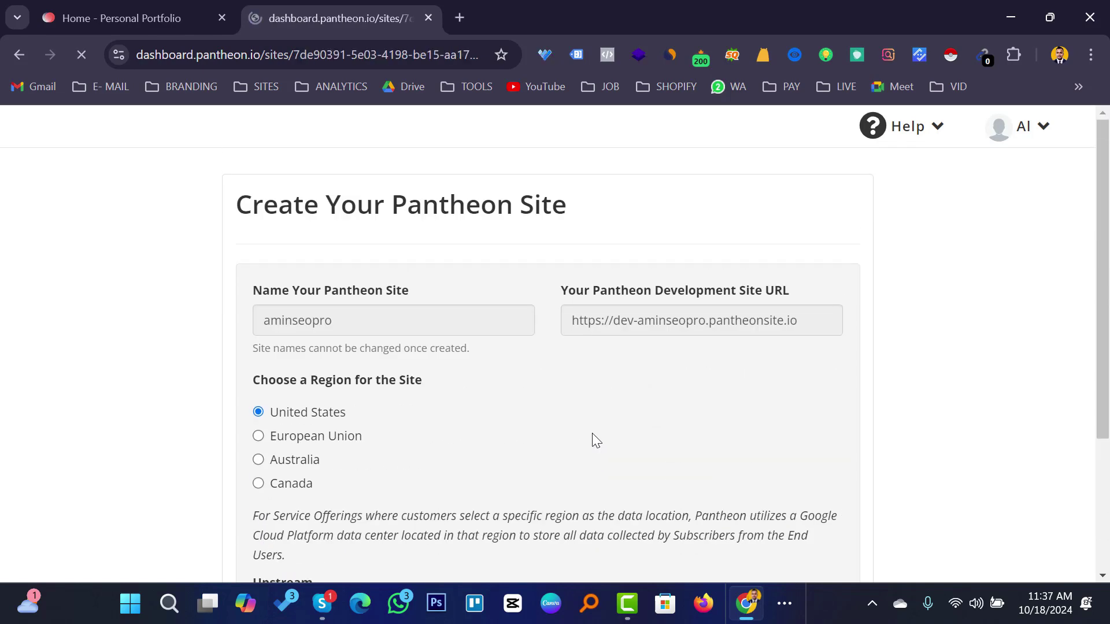
{"action": "scroll", "coordinate": [592, 433], "scroll_direction": "down", "scroll_amount": 3}
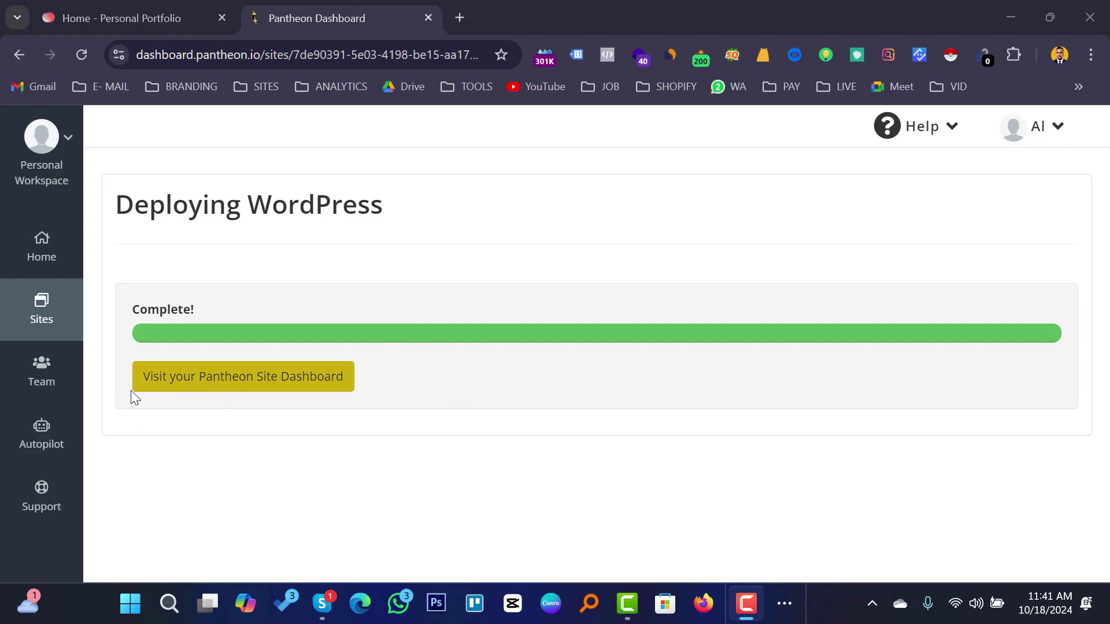
Step: From the deployed site's Pantheon dashboard, open the site admin and continue the WordPress installation in English (United States)
{"action": "left_click", "coordinate": [238, 388]}
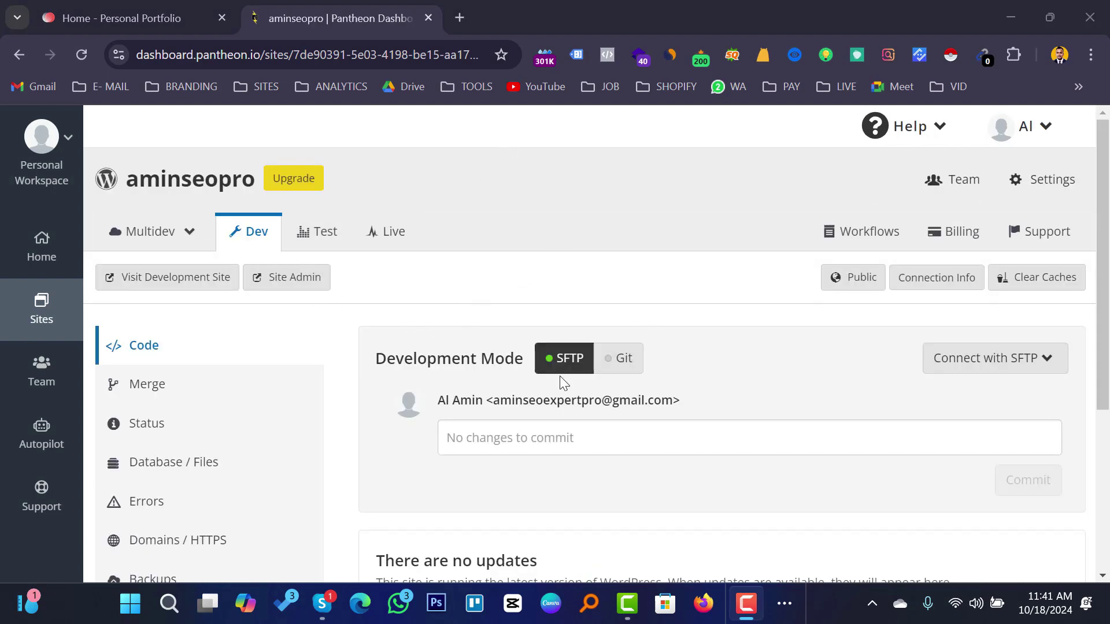
{"action": "left_click", "coordinate": [278, 280]}
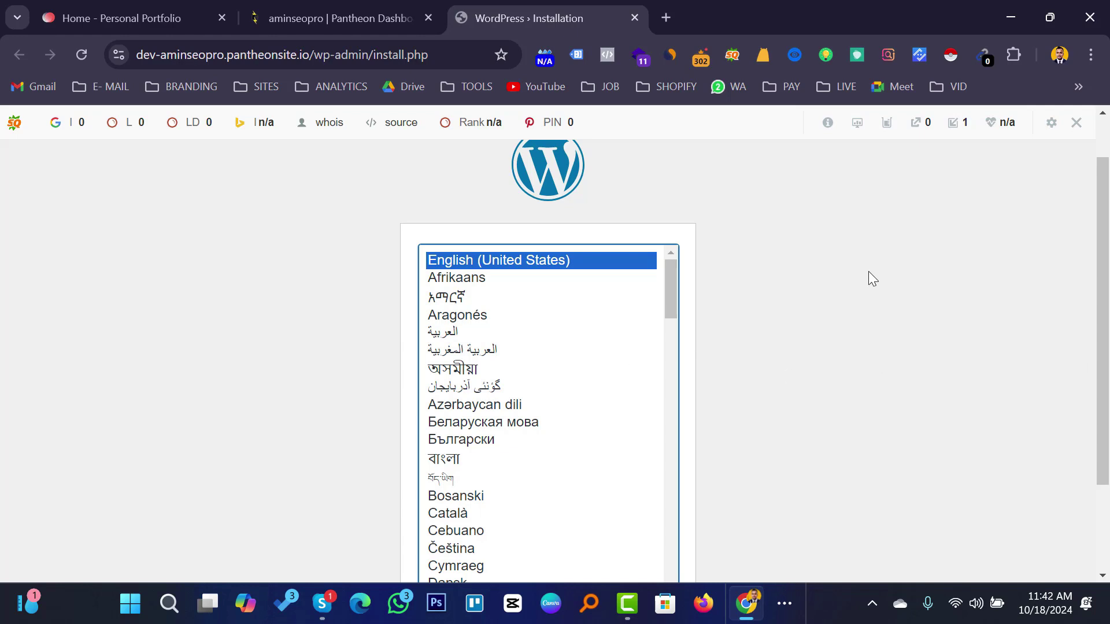
{"action": "left_click", "coordinate": [1076, 123]}
{"action": "left_click", "coordinate": [832, 191]}
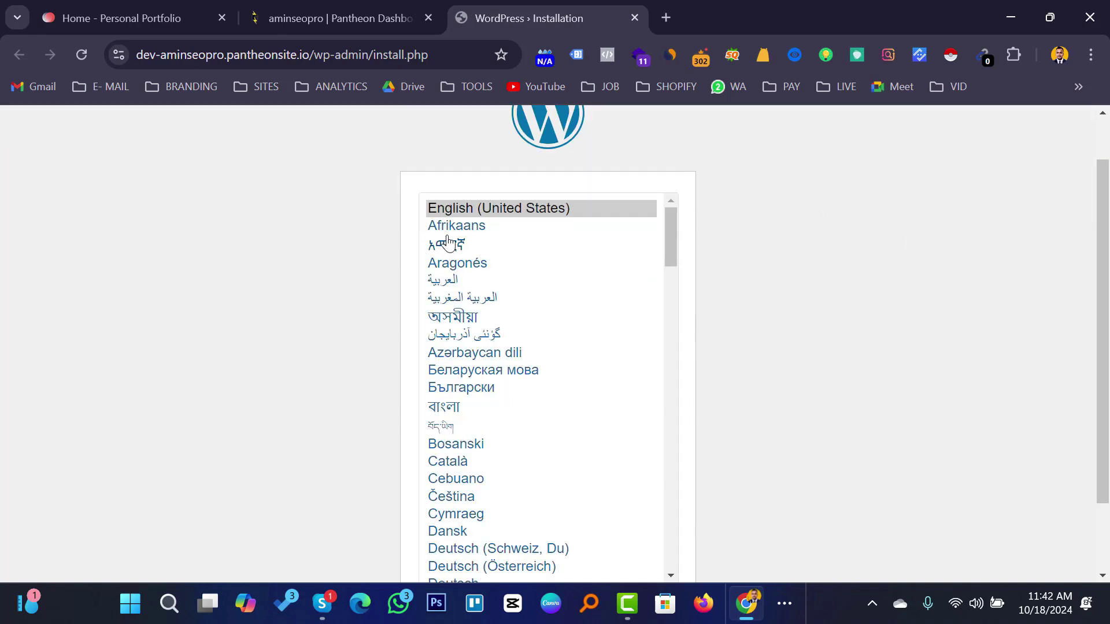
{"action": "scroll", "coordinate": [751, 361], "scroll_direction": "down", "scroll_amount": 2}
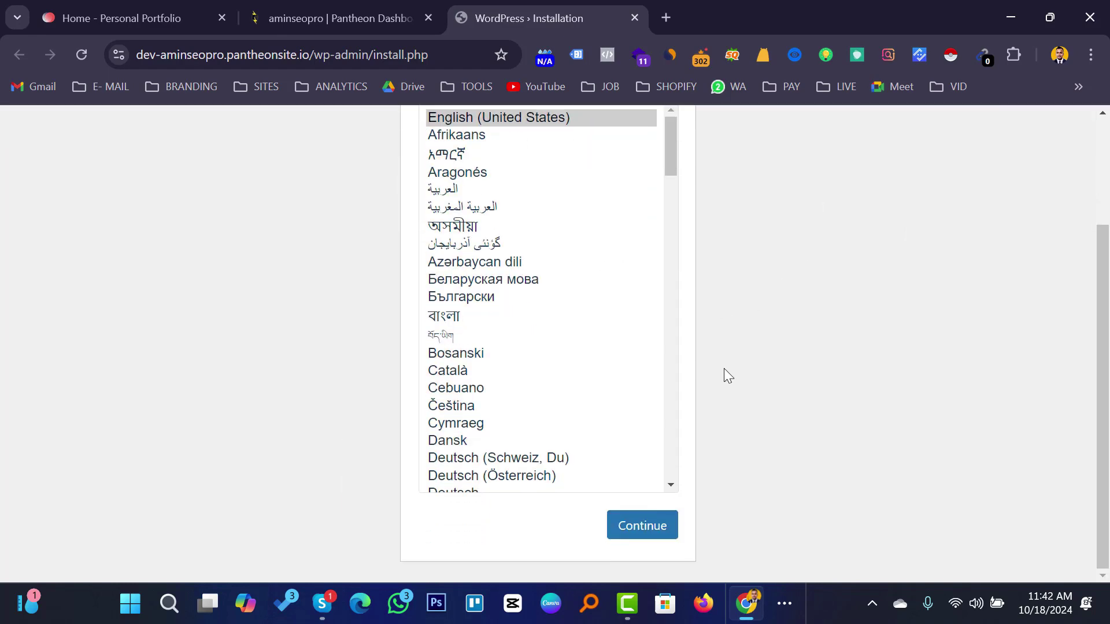
{"action": "left_click", "coordinate": [642, 541]}
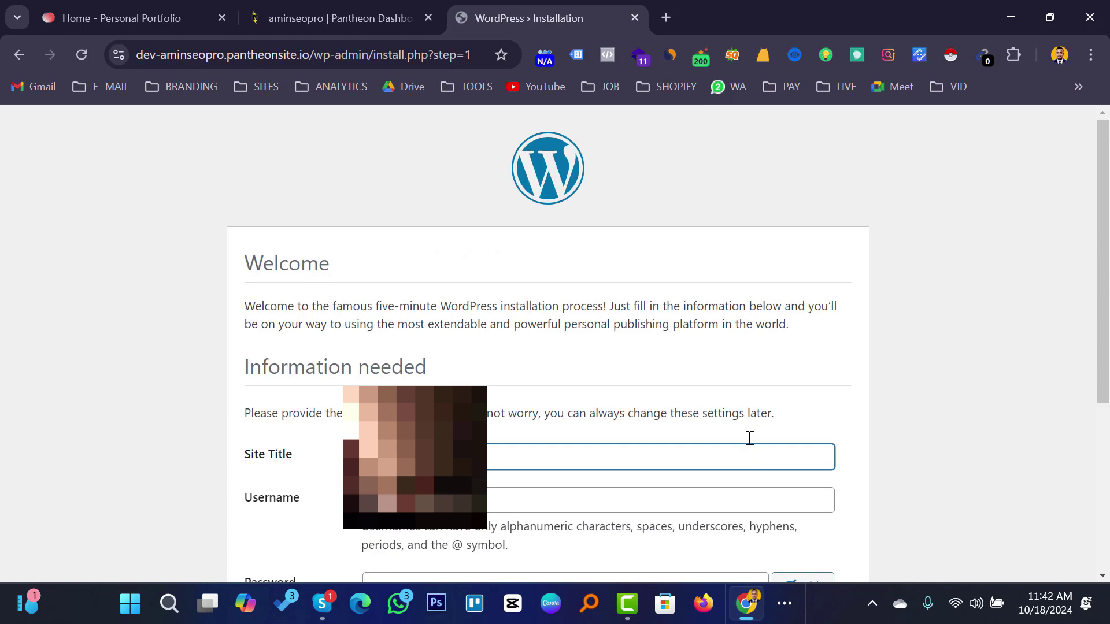
Step: Discourage search engines from indexing the site and install WordPress with the details in the form
{"action": "scroll", "coordinate": [740, 422], "scroll_direction": "down", "scroll_amount": 2}
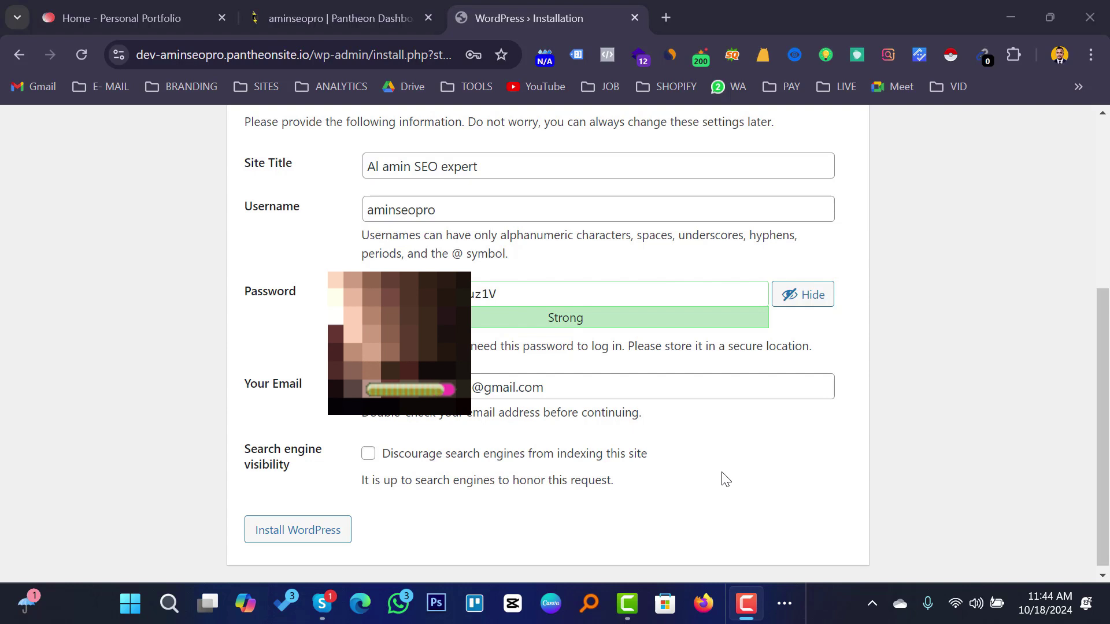
{"action": "left_click", "coordinate": [368, 455]}
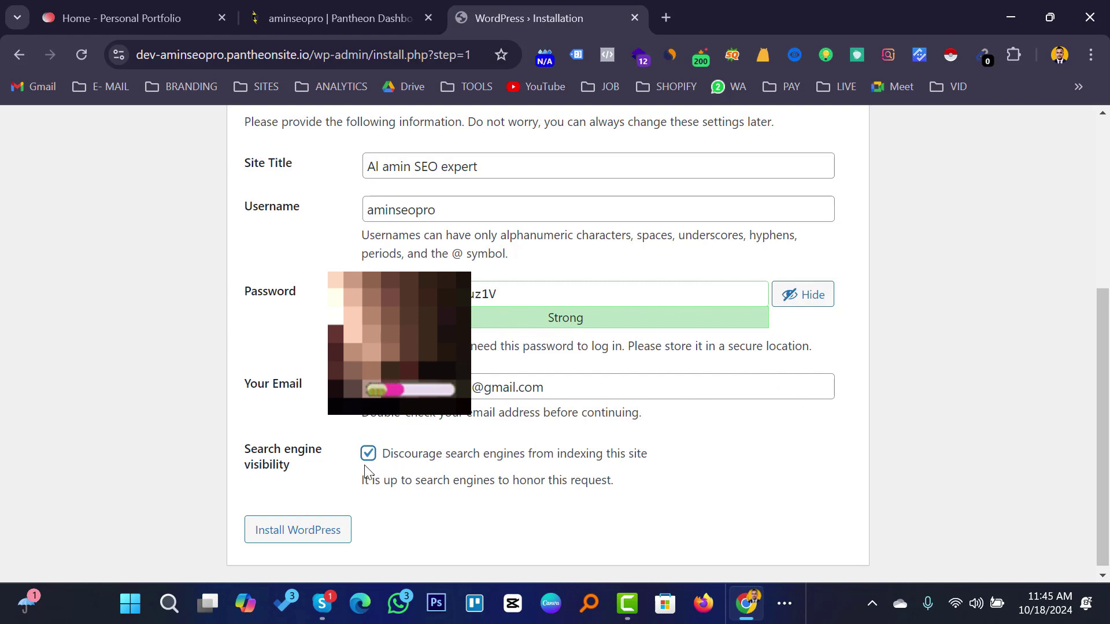
{"action": "left_click", "coordinate": [305, 535]}
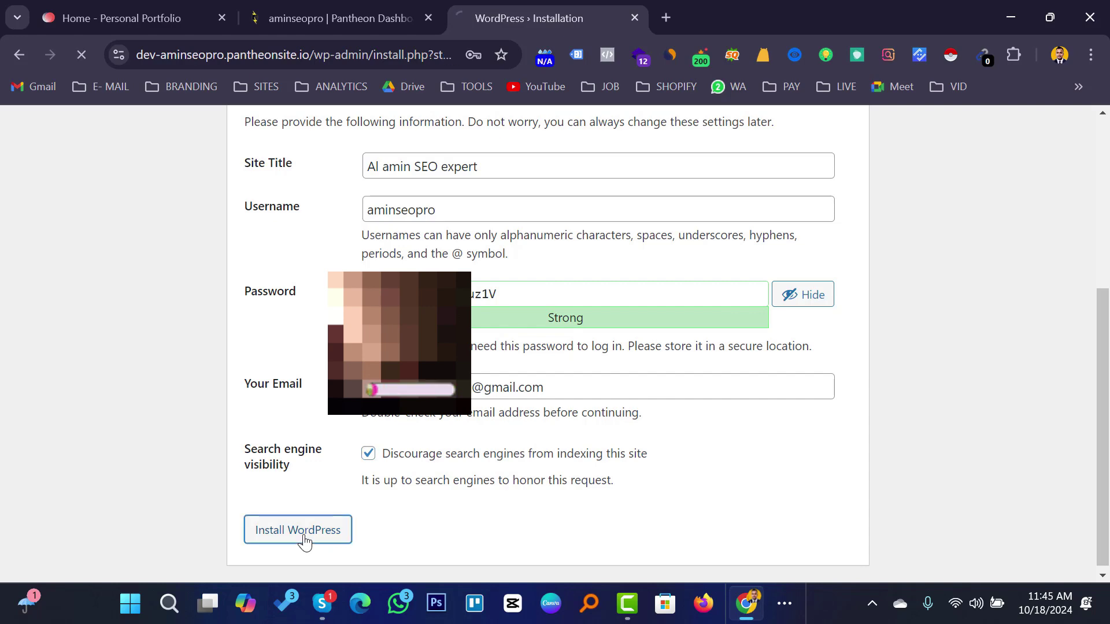
{"action": "left_click", "coordinate": [915, 111]}
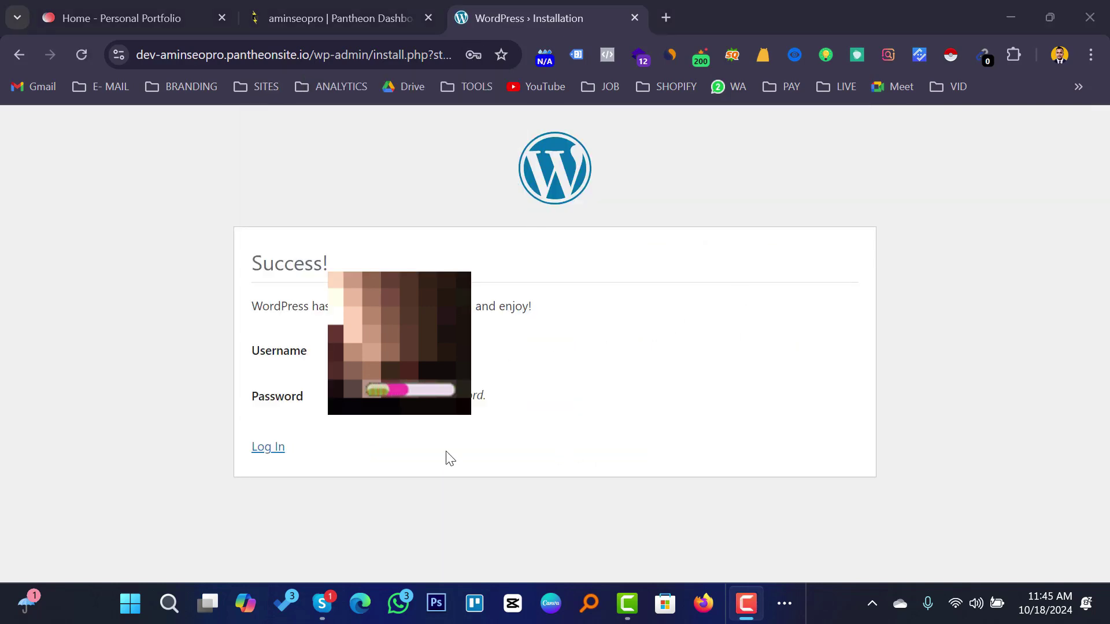
Step: Log in to the new WordPress site with the filled-in credentials and the Remember Me option enabled
{"action": "left_click", "coordinate": [268, 448]}
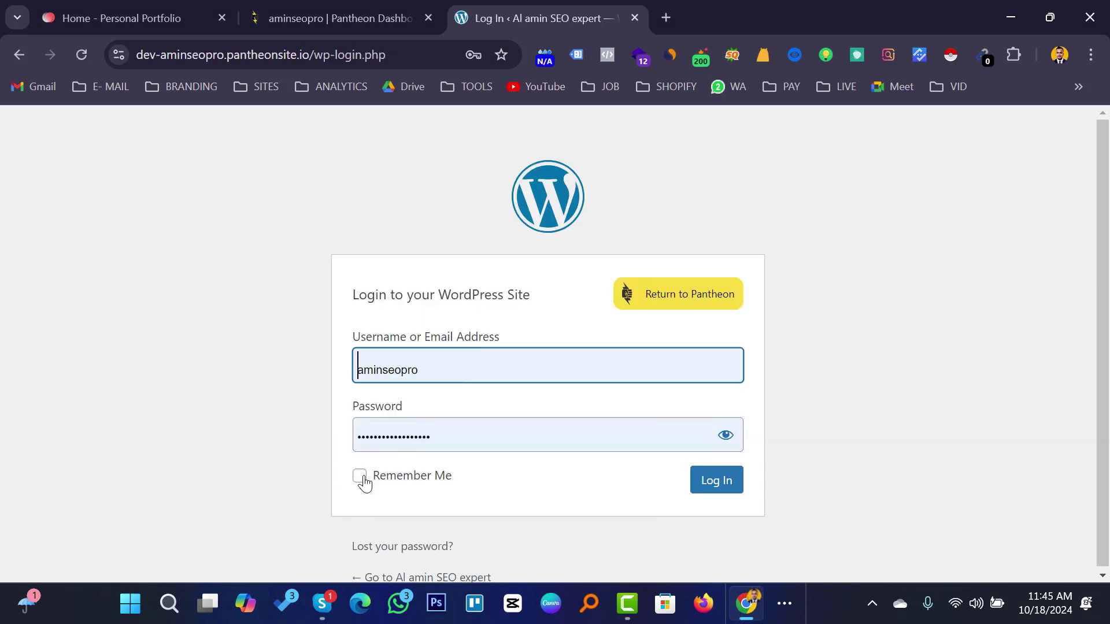
{"action": "left_click", "coordinate": [359, 476]}
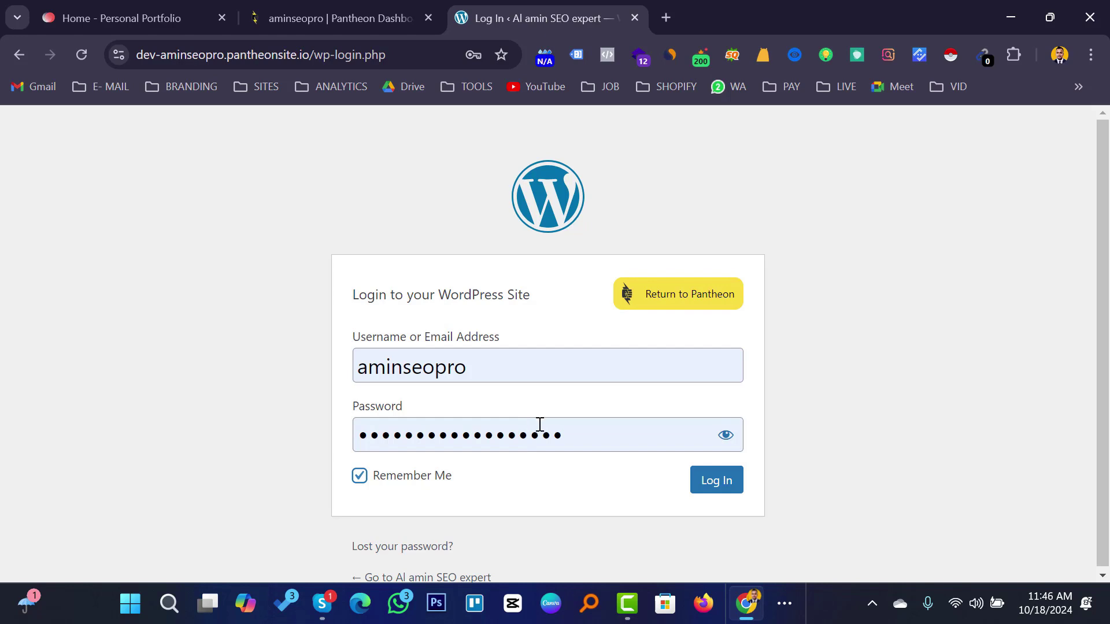
{"action": "left_click", "coordinate": [717, 490]}
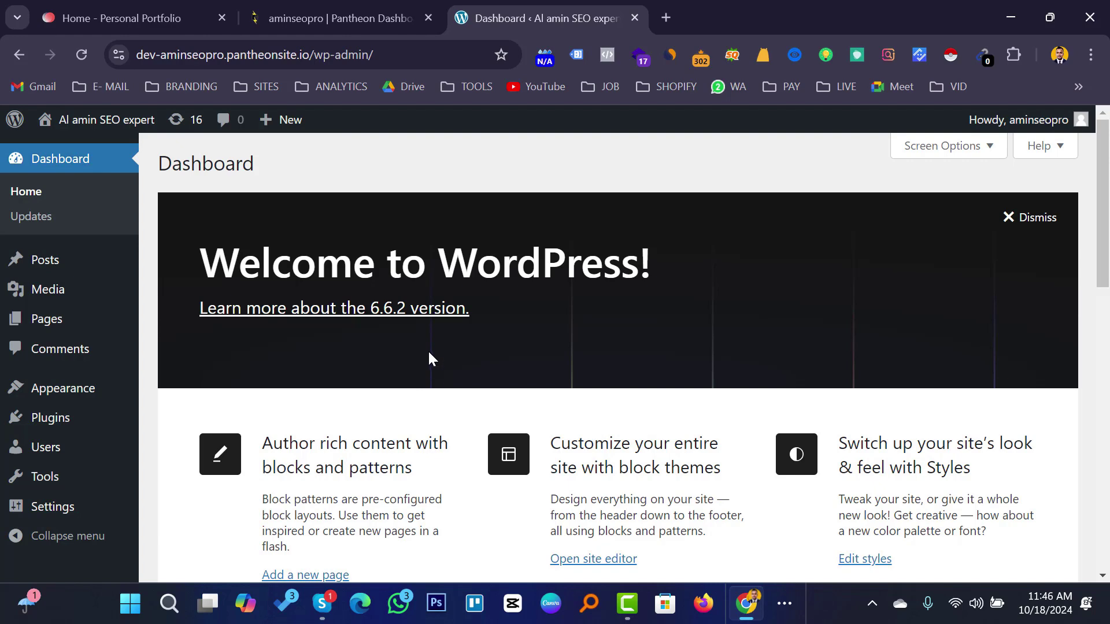
{"action": "scroll", "coordinate": [513, 352], "scroll_direction": "down", "scroll_amount": 7}
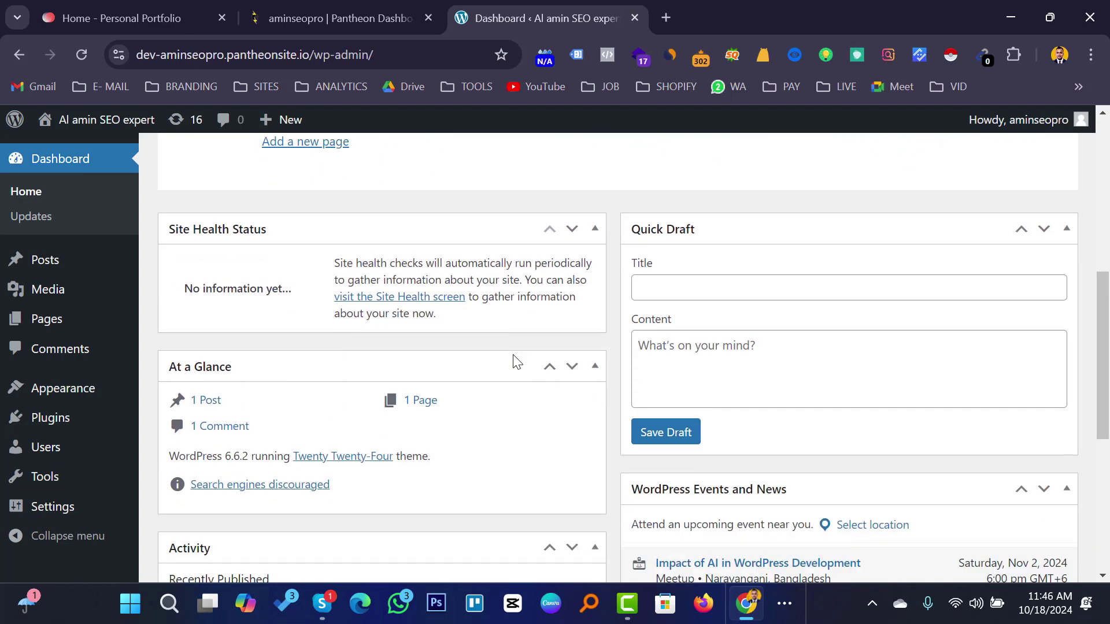
{"action": "scroll", "coordinate": [513, 356], "scroll_direction": "up", "scroll_amount": 7}
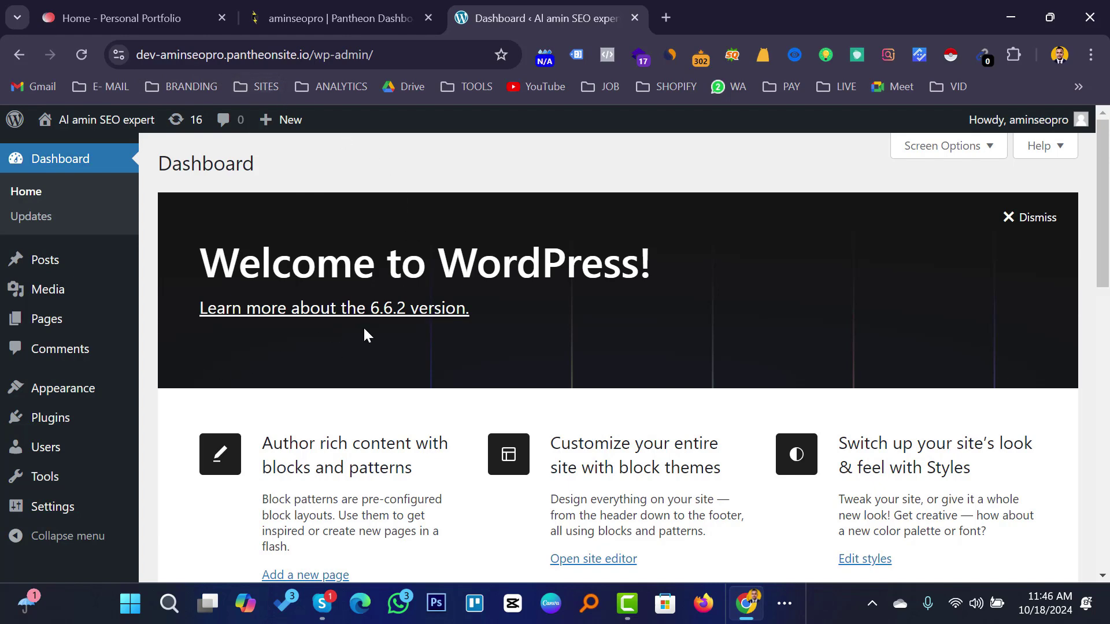
{"action": "scroll", "coordinate": [473, 345], "scroll_direction": "down", "scroll_amount": 5}
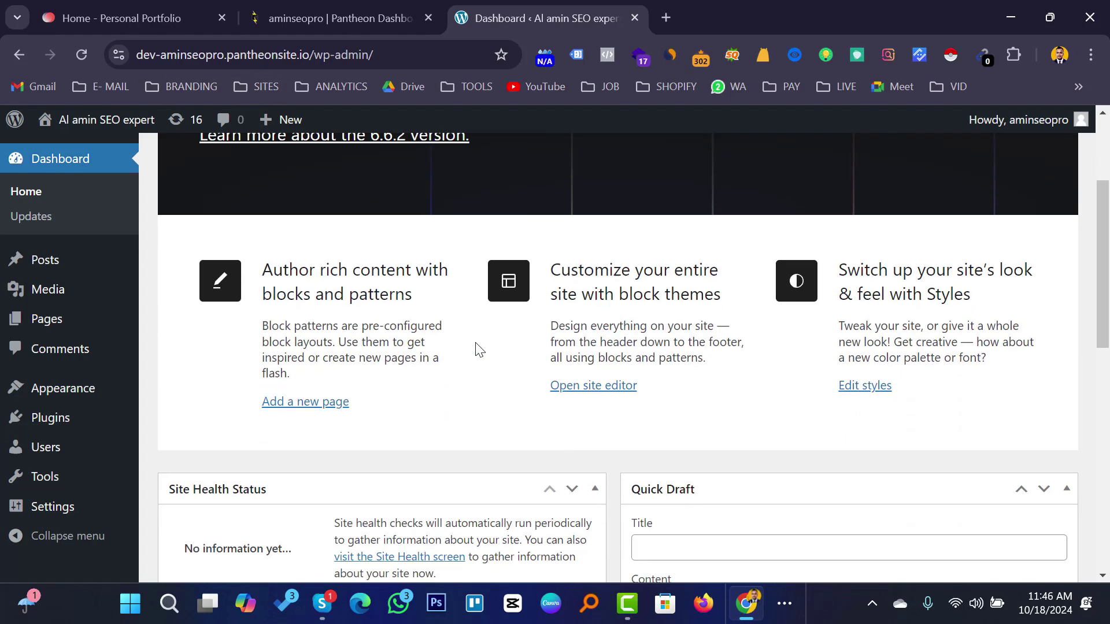
{"action": "scroll", "coordinate": [480, 353], "scroll_direction": "up", "scroll_amount": 5}
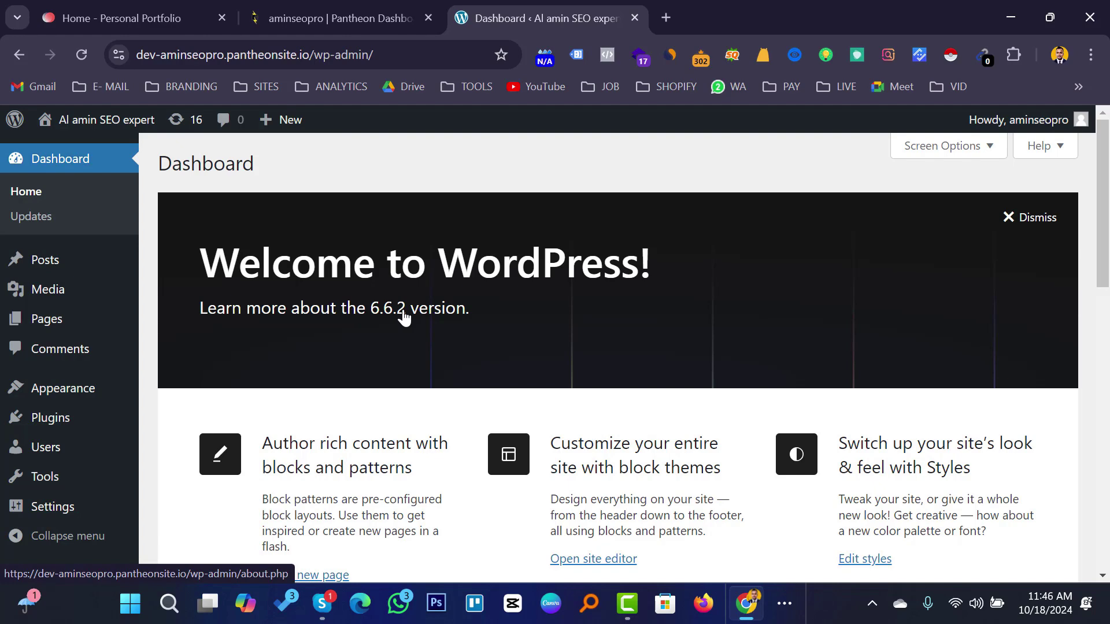
Step: Open the site's public front page in a new browser tab and switch to it
{"action": "mouse_move", "coordinate": [72, 121]}
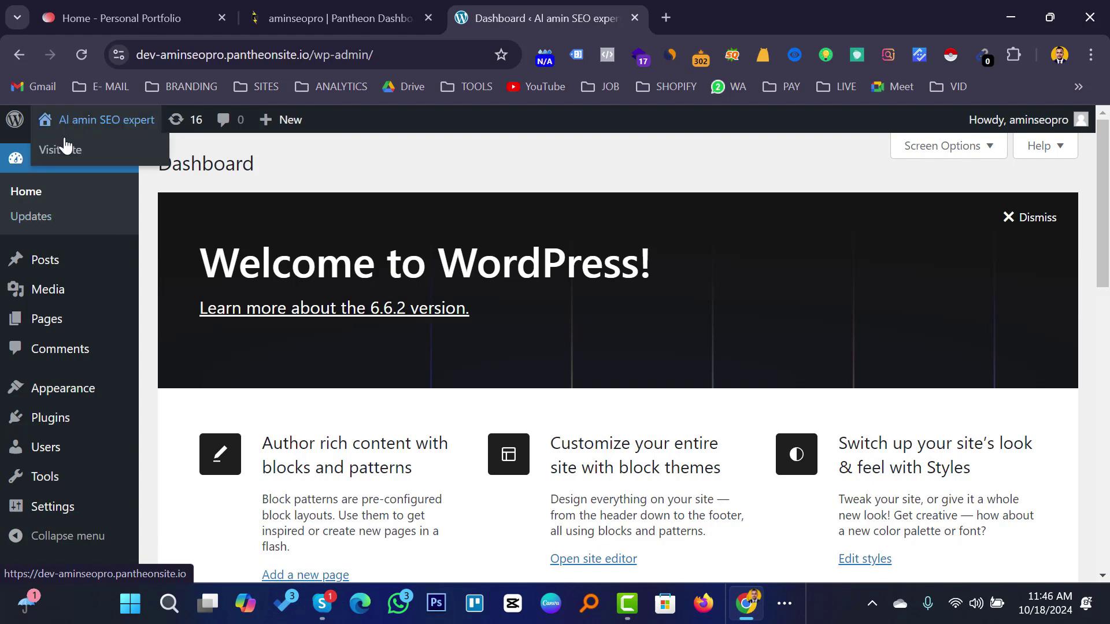
{"action": "right_click", "coordinate": [60, 155]}
{"action": "left_click", "coordinate": [112, 168]}
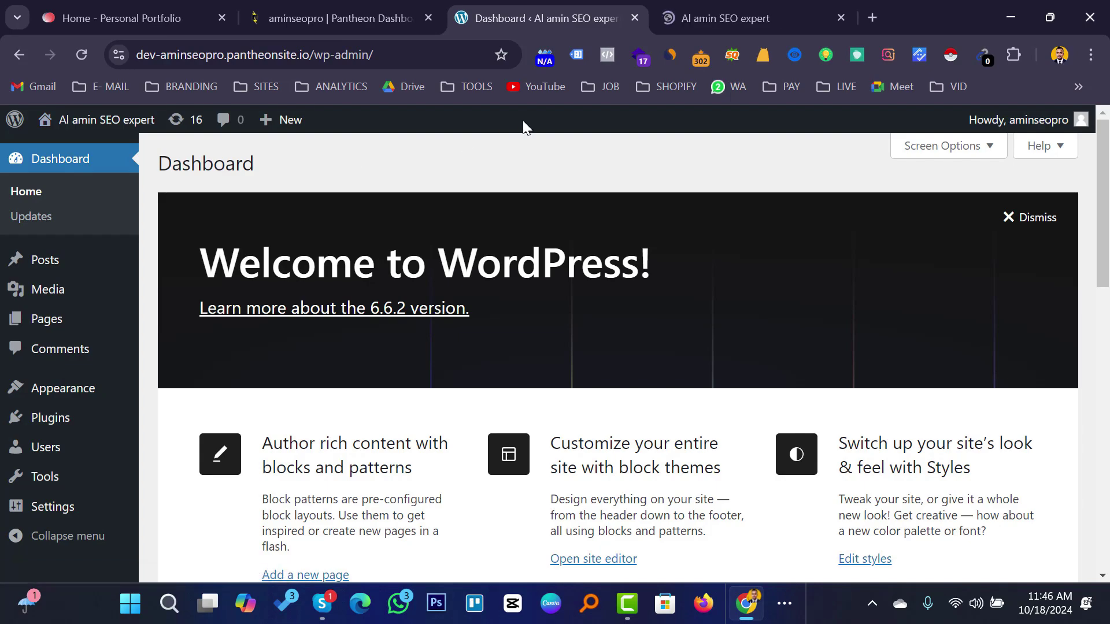
{"action": "left_click", "coordinate": [719, 9]}
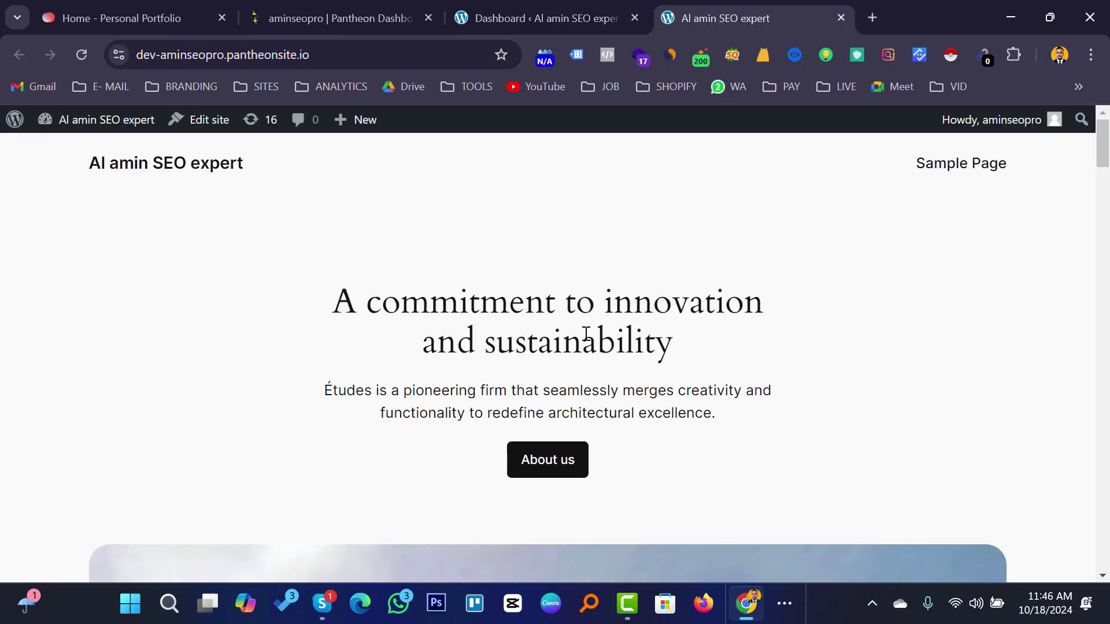
Step: Look through the new site's default front page and return to the WordPress dashboard tab
{"action": "scroll", "coordinate": [660, 374], "scroll_direction": "down", "scroll_amount": 20}
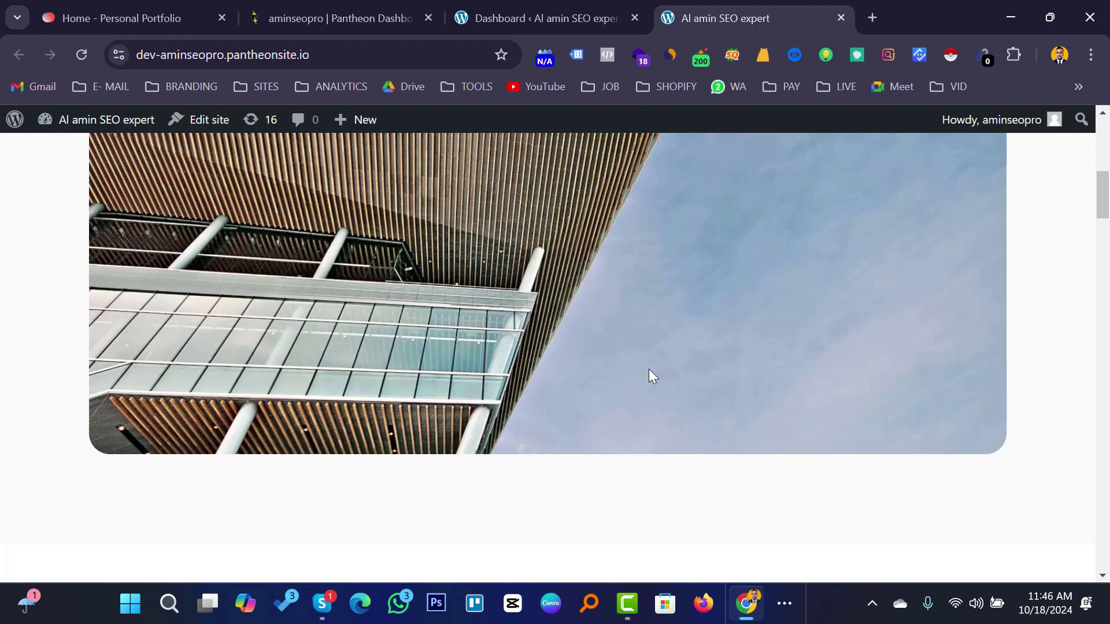
{"action": "scroll", "coordinate": [659, 389], "scroll_direction": "down", "scroll_amount": 10}
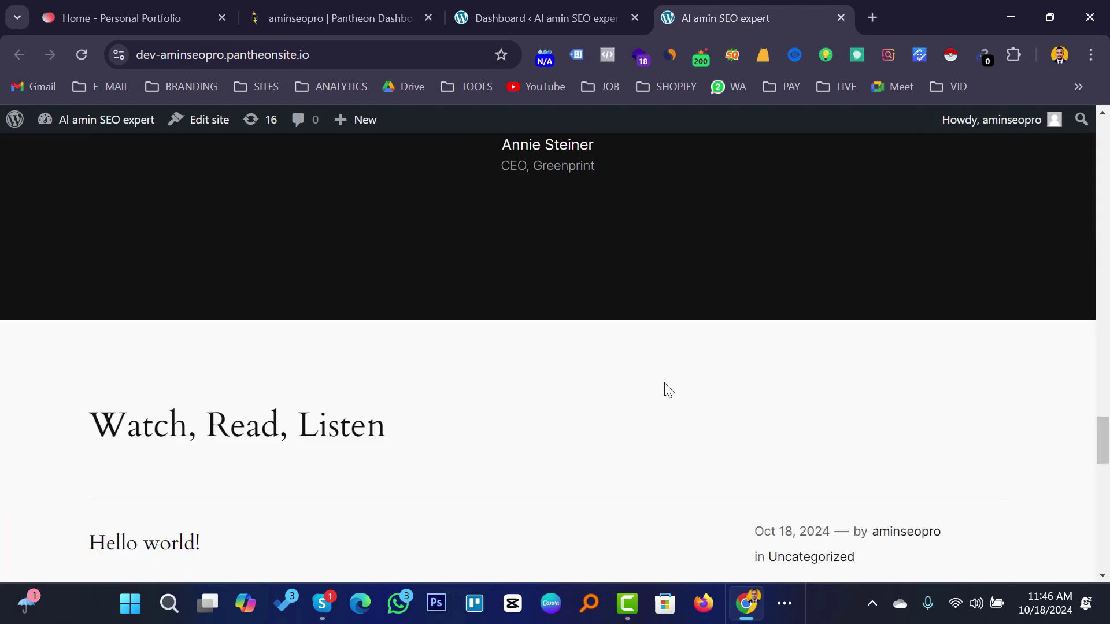
{"action": "scroll", "coordinate": [665, 389], "scroll_direction": "up", "scroll_amount": 8}
{"action": "scroll", "coordinate": [676, 399], "scroll_direction": "up", "scroll_amount": 15}
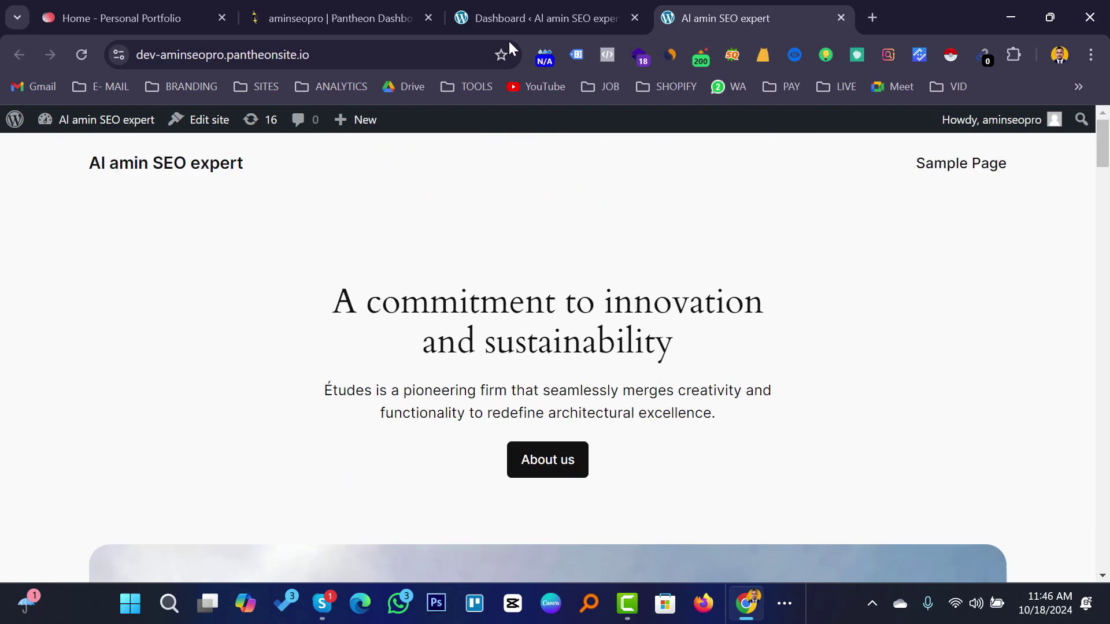
{"action": "left_click", "coordinate": [538, 12]}
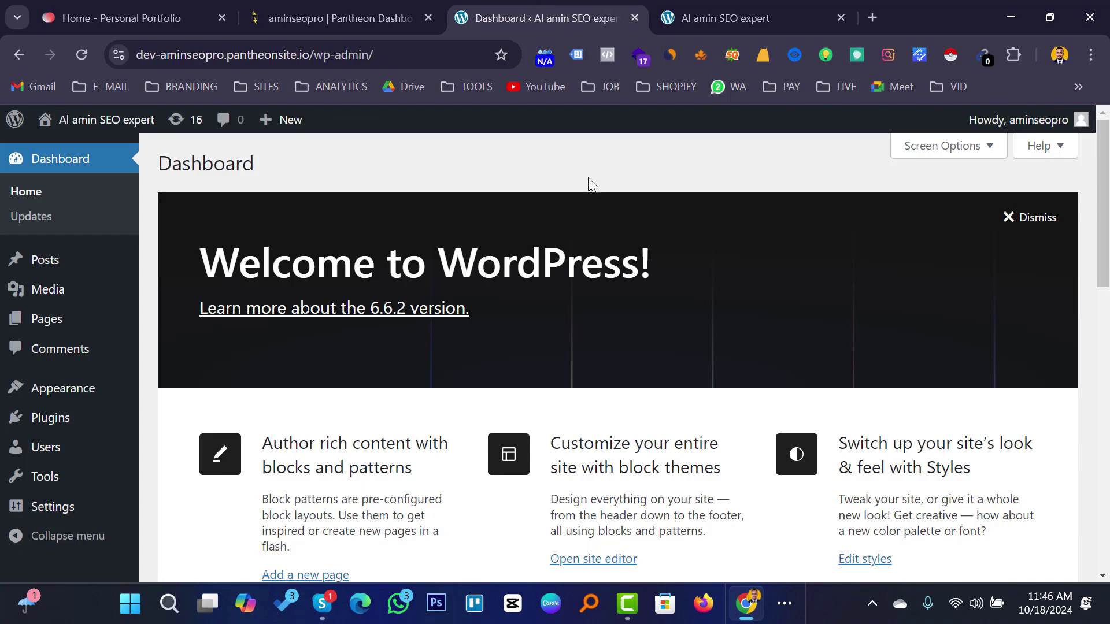
Step: Switch to the Personal Portfolio demo tab, reload the page and review its home section
{"action": "left_click", "coordinate": [118, 7]}
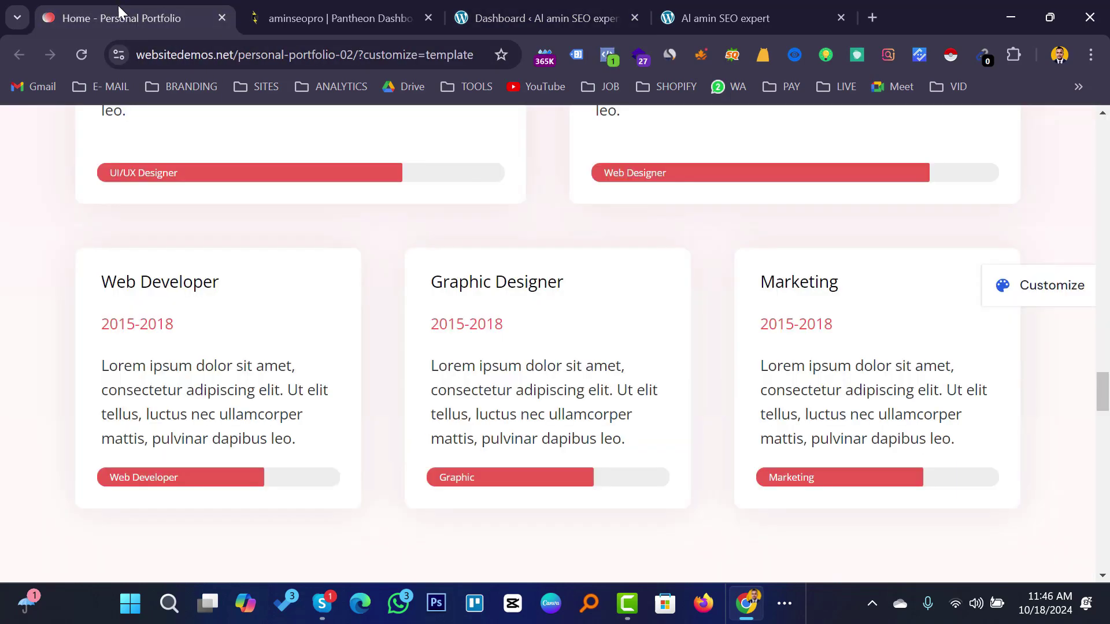
{"action": "scroll", "coordinate": [431, 330], "scroll_direction": "up", "scroll_amount": 5}
{"action": "scroll", "coordinate": [431, 328], "scroll_direction": "up", "scroll_amount": 10}
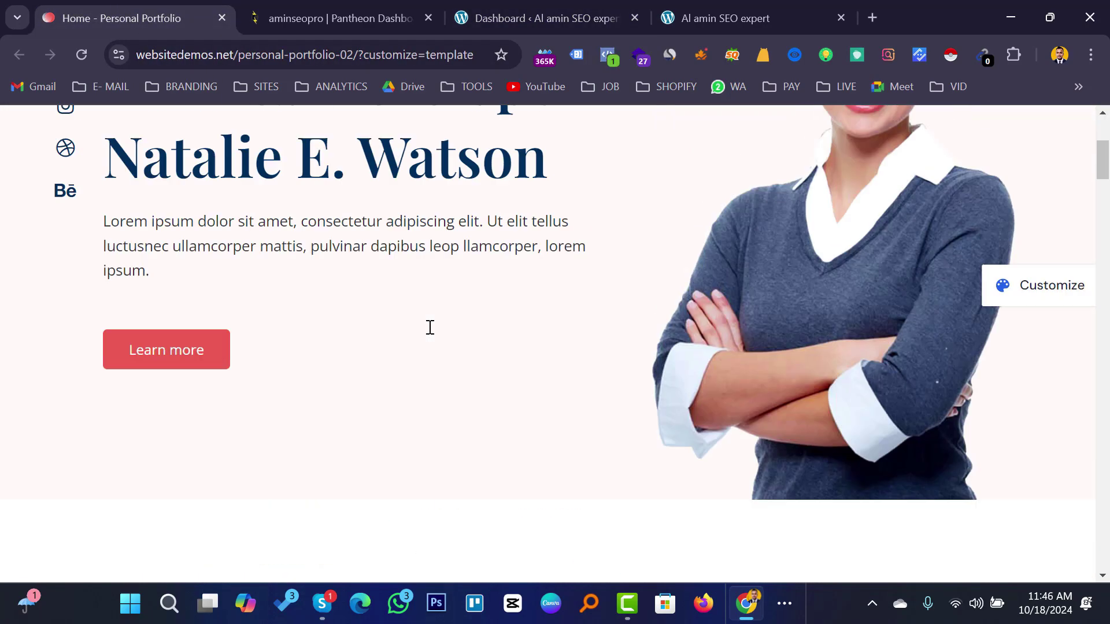
{"action": "left_click", "coordinate": [81, 57]}
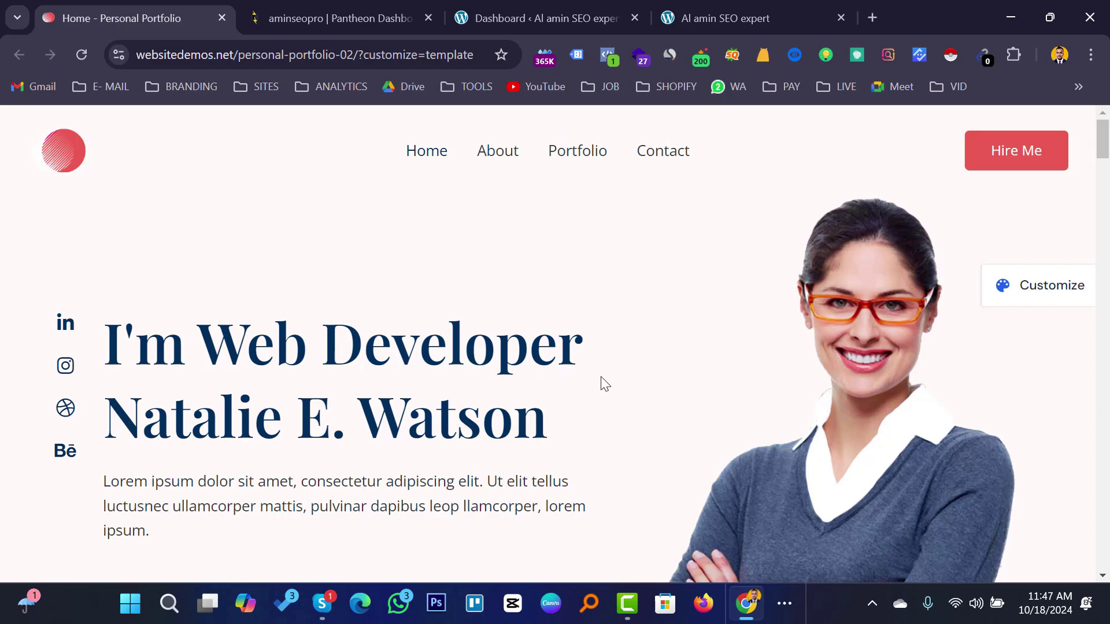
{"action": "scroll", "coordinate": [601, 385], "scroll_direction": "down", "scroll_amount": 5}
{"action": "scroll", "coordinate": [599, 384], "scroll_direction": "up", "scroll_amount": 5}
Step: Return to the WordPress dashboard tab and open the page for adding a new plugin
{"action": "left_click", "coordinate": [575, 19]}
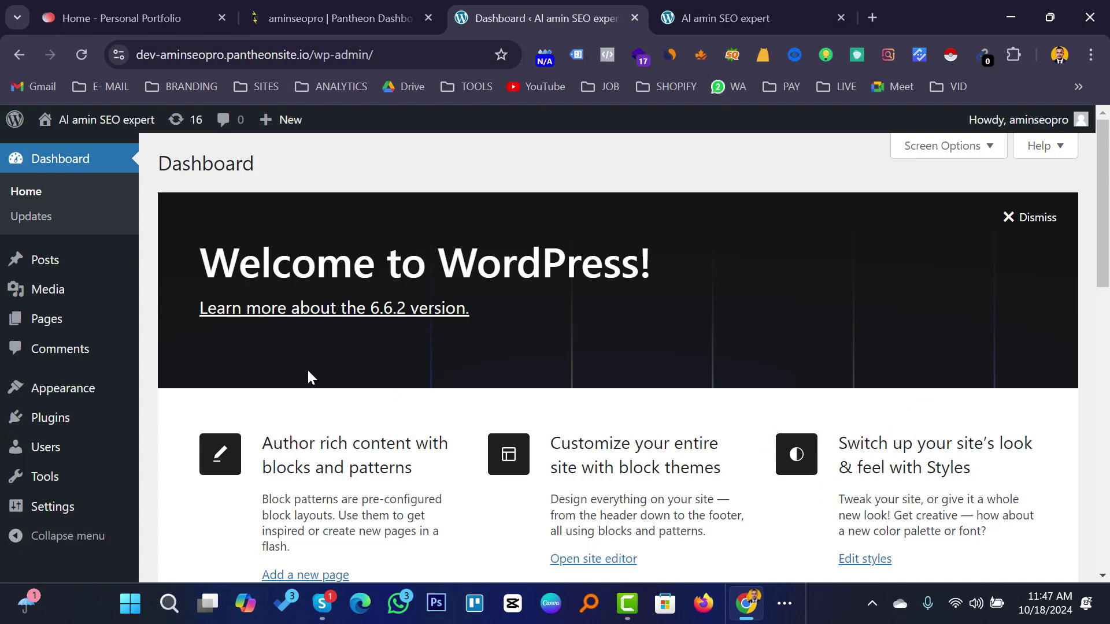
{"action": "mouse_move", "coordinate": [49, 419]}
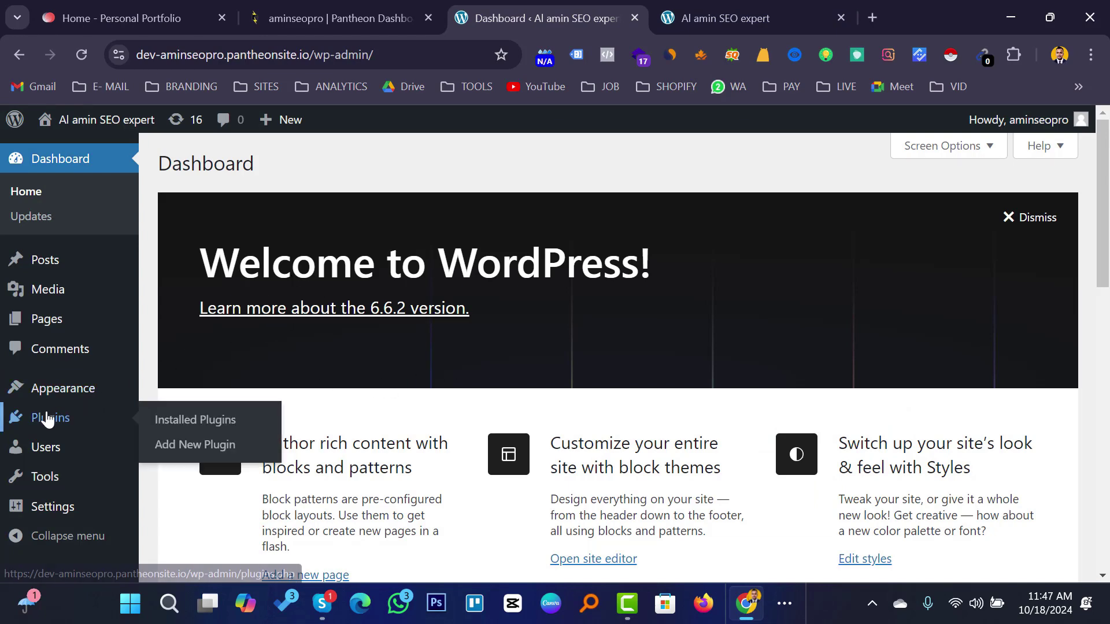
{"action": "left_click", "coordinate": [185, 448]}
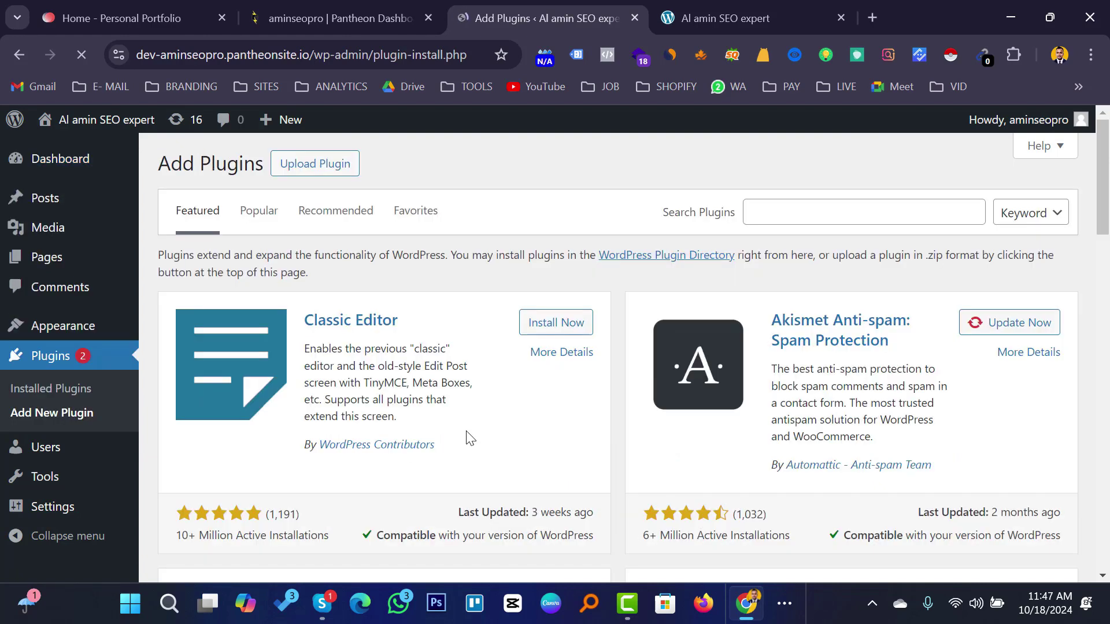
Step: Search the plugins for "elementor", then install and activate Elementor Website Builder
{"action": "left_click", "coordinate": [768, 217]}
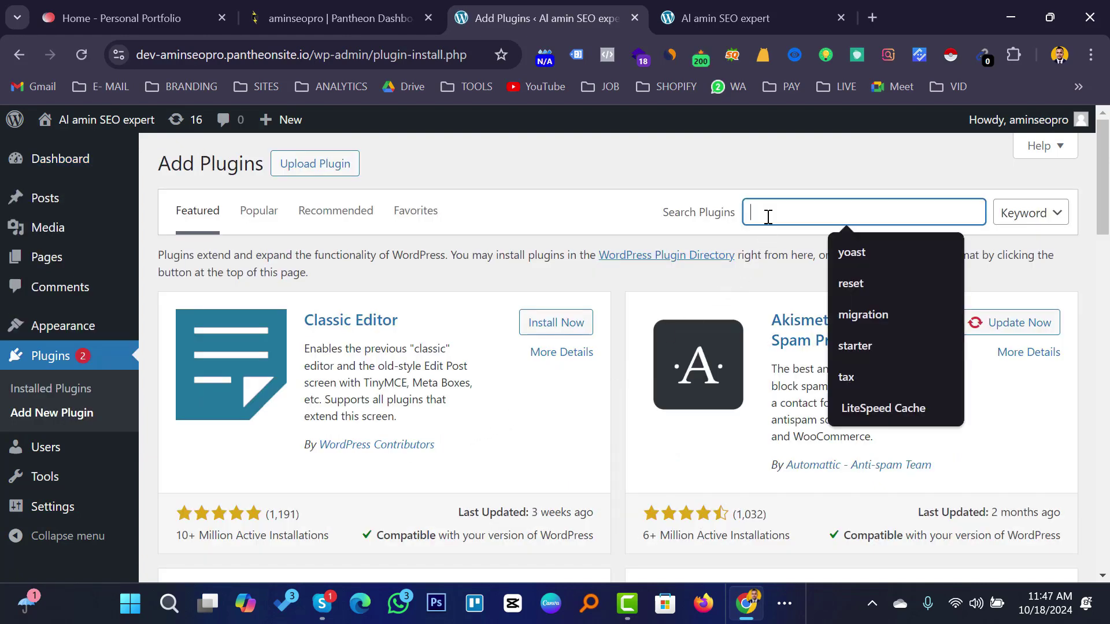
{"action": "type", "text": "e"}
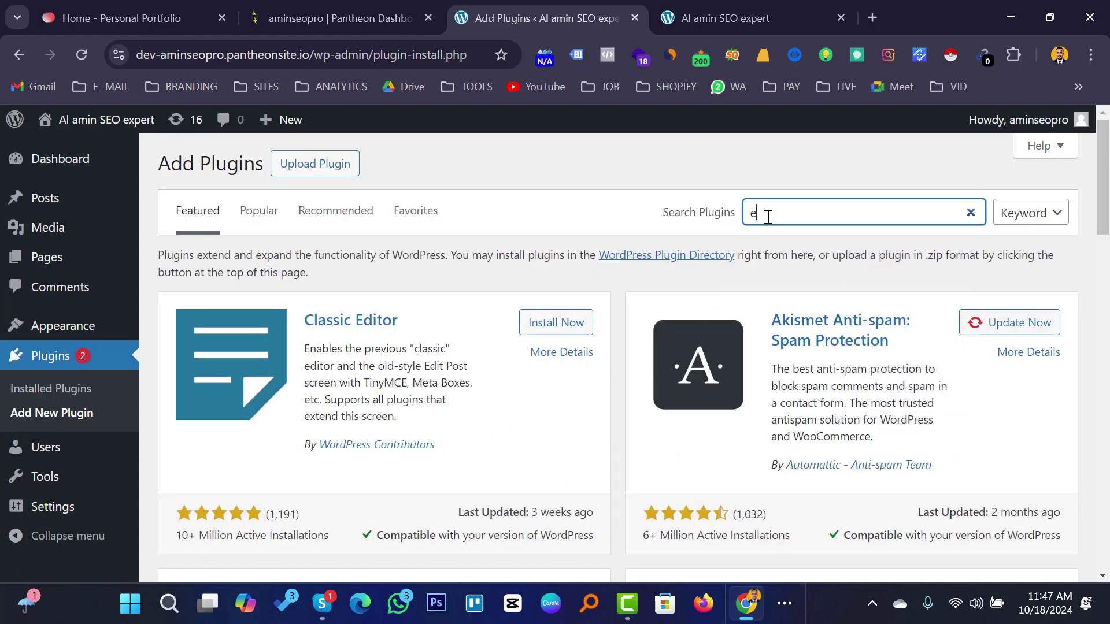
{"action": "type", "text": "le"}
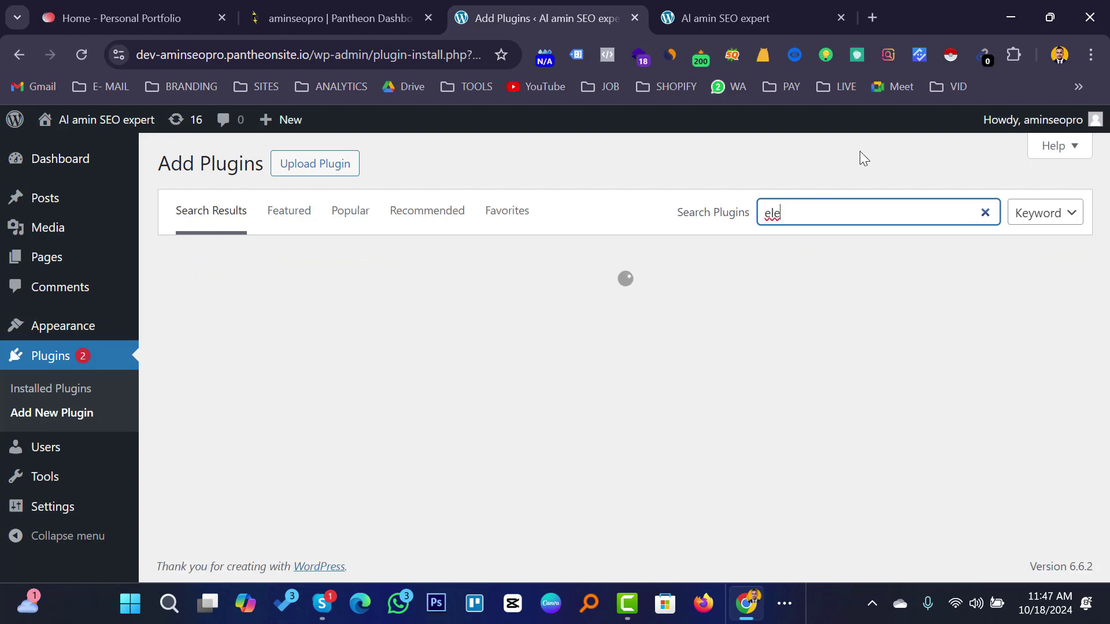
{"action": "type", "text": "mentor"}
{"action": "key", "text": "Return"}
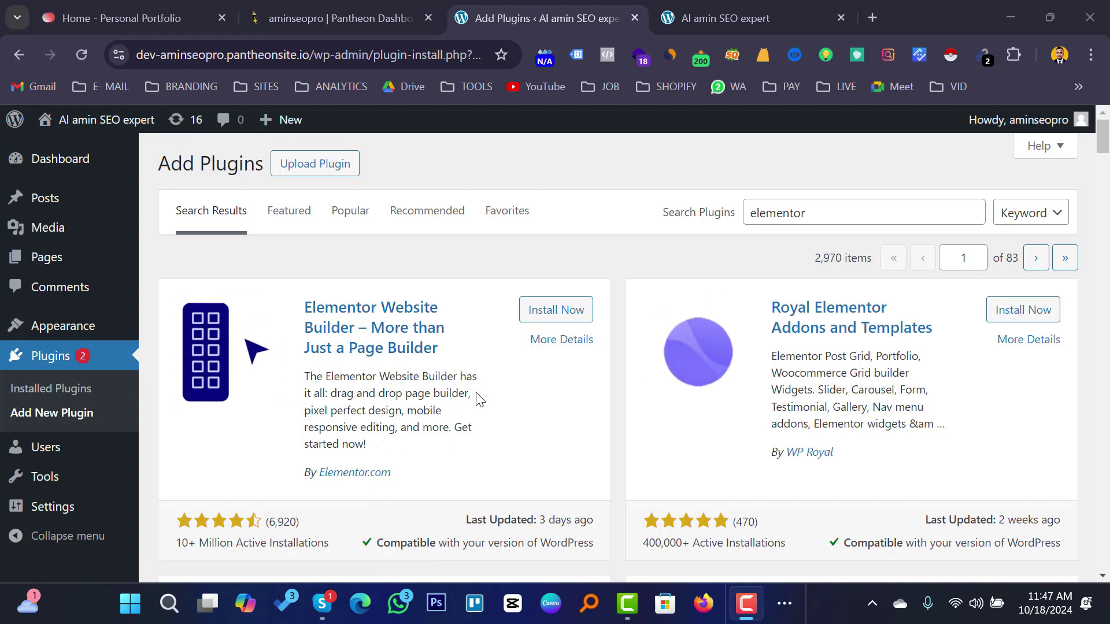
{"action": "left_click", "coordinate": [554, 312]}
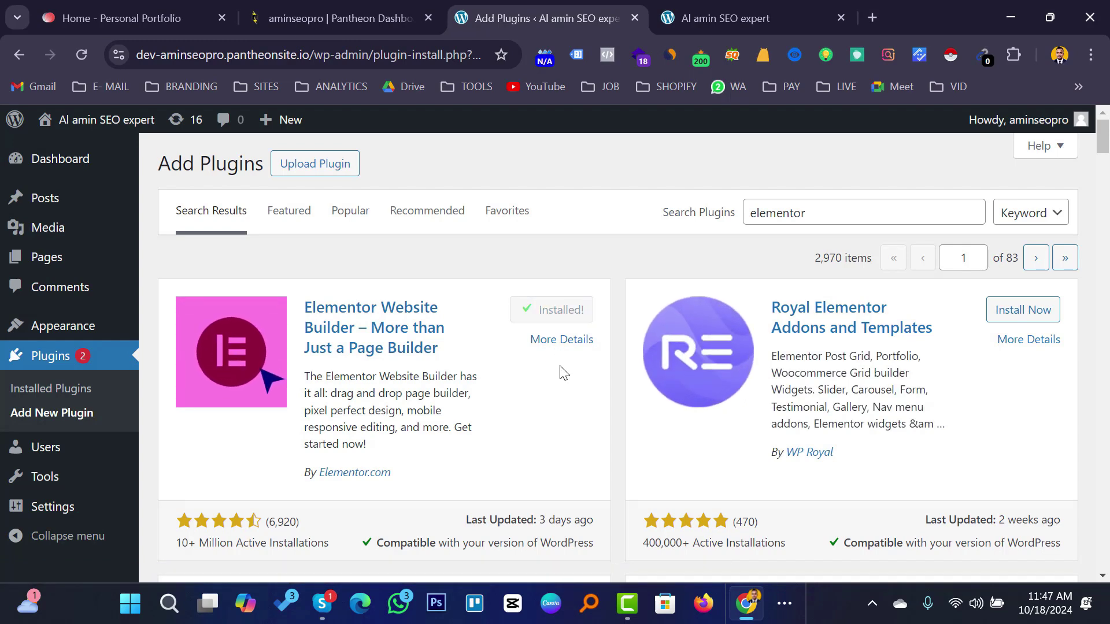
{"action": "left_click", "coordinate": [557, 323]}
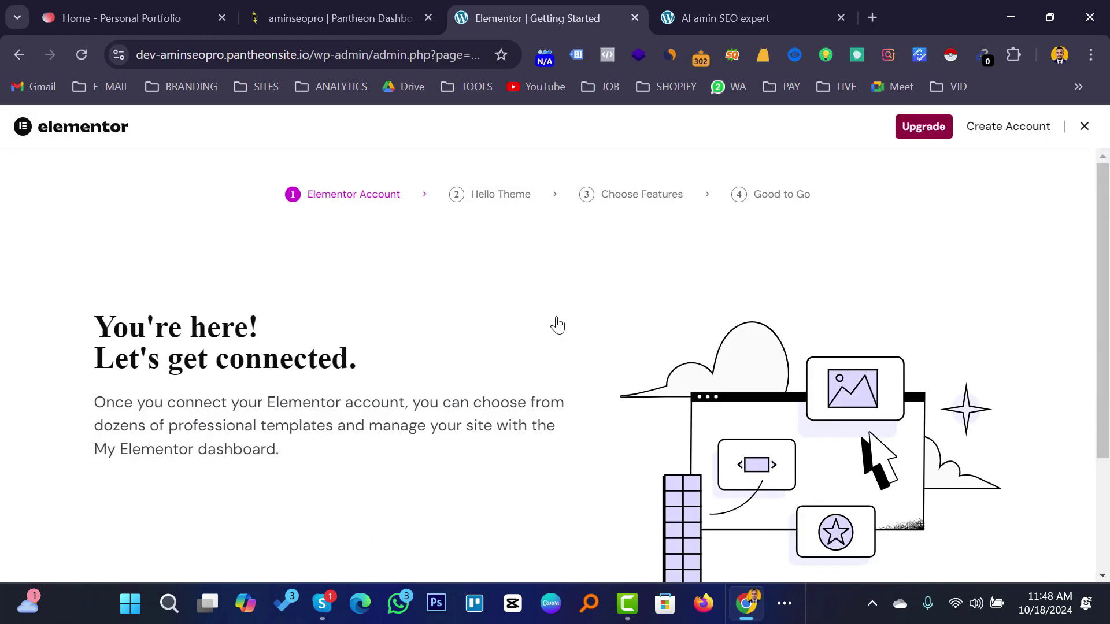
Step: Skip the Elementor Account and Hello Theme stages of the Elementor setup wizard
{"action": "scroll", "coordinate": [558, 322], "scroll_direction": "down", "scroll_amount": 3}
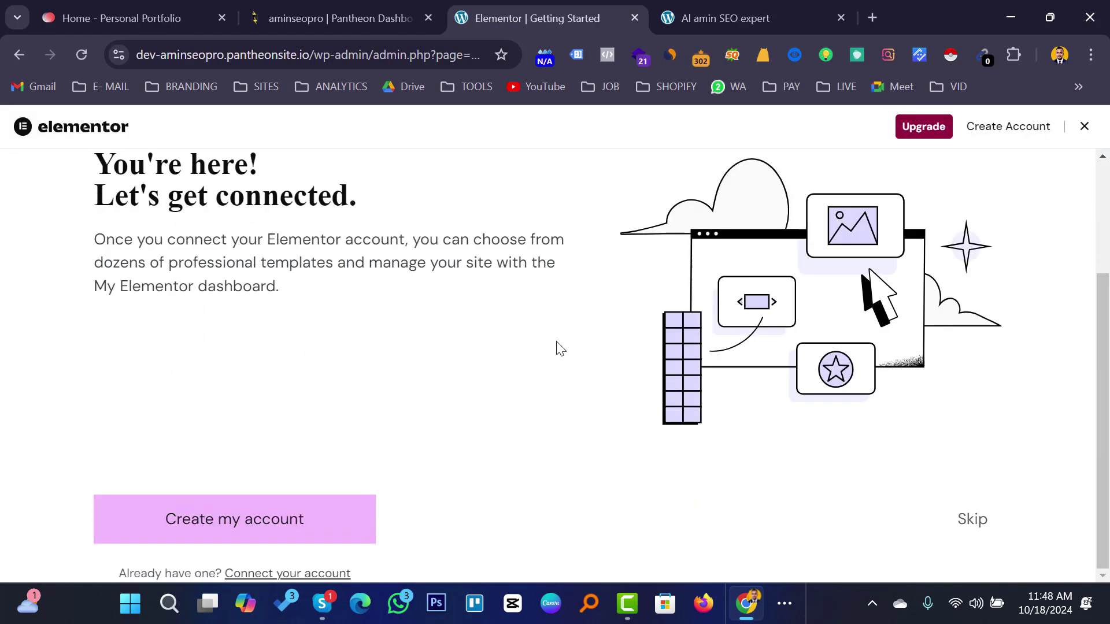
{"action": "scroll", "coordinate": [349, 475], "scroll_direction": "up", "scroll_amount": 3}
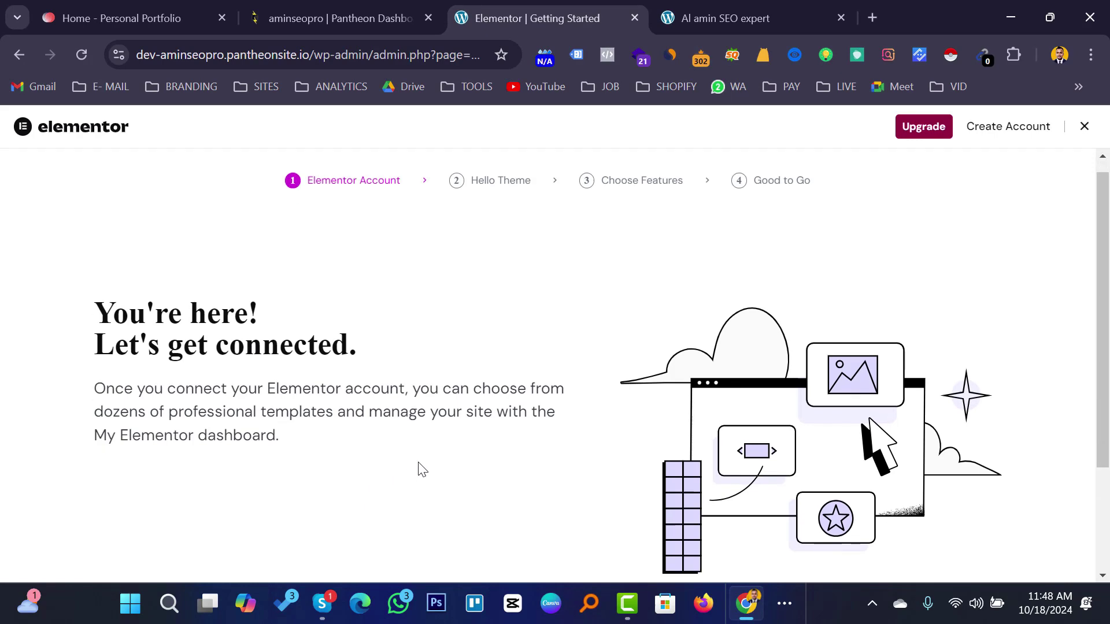
{"action": "scroll", "coordinate": [422, 470], "scroll_direction": "down", "scroll_amount": 3}
{"action": "scroll", "coordinate": [497, 447], "scroll_direction": "up", "scroll_amount": 3}
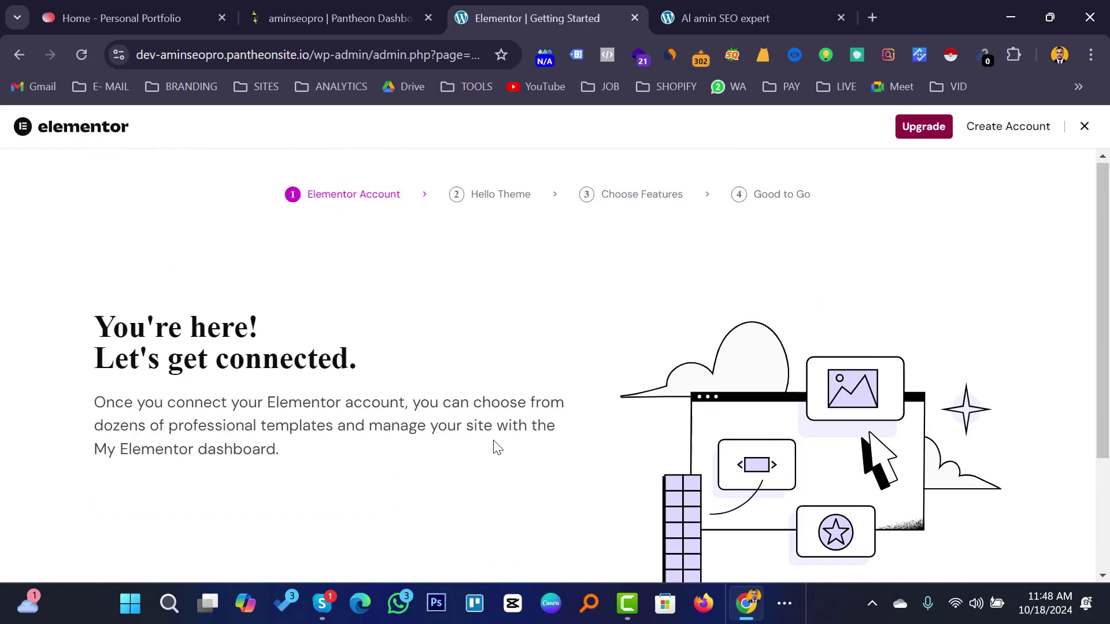
{"action": "scroll", "coordinate": [518, 433], "scroll_direction": "down", "scroll_amount": 3}
{"action": "left_click", "coordinate": [973, 520]}
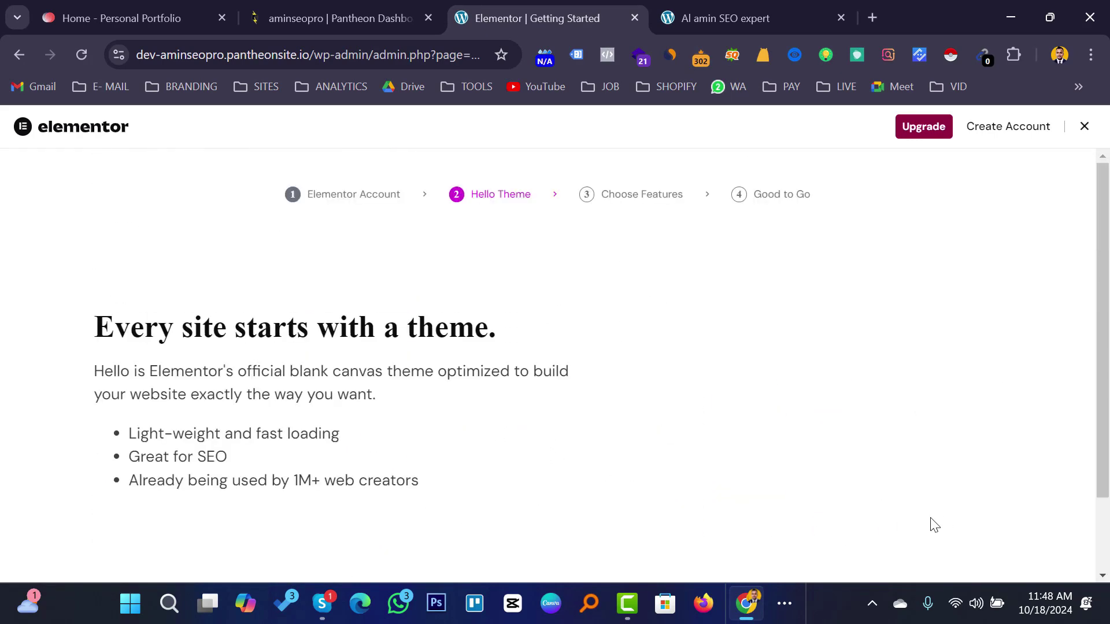
{"action": "scroll", "coordinate": [578, 432], "scroll_direction": "down", "scroll_amount": 3}
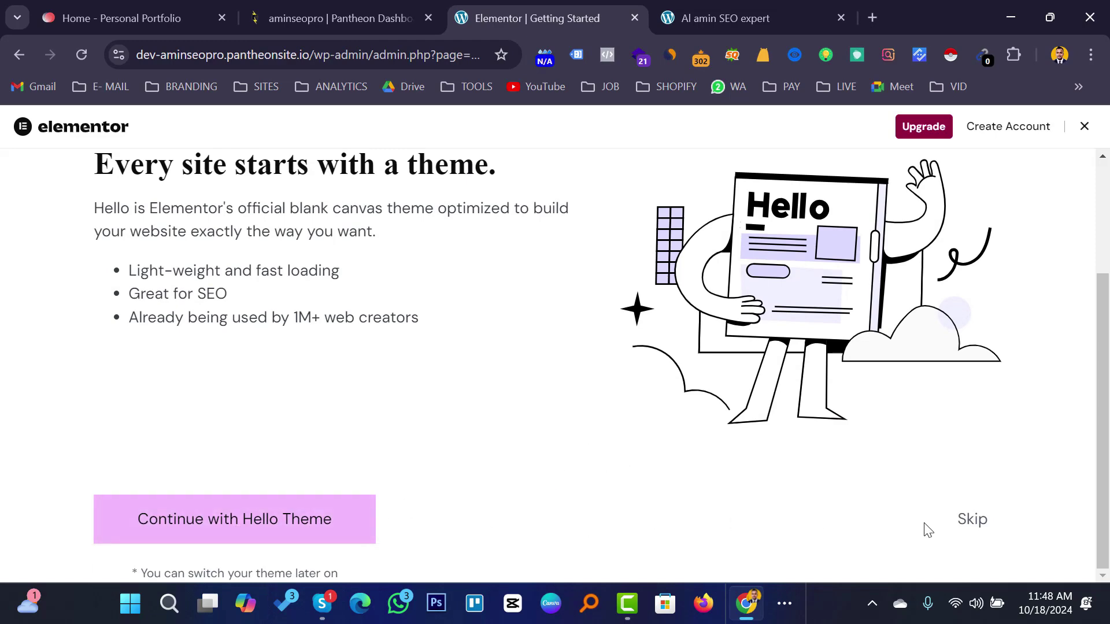
{"action": "left_click", "coordinate": [972, 520]}
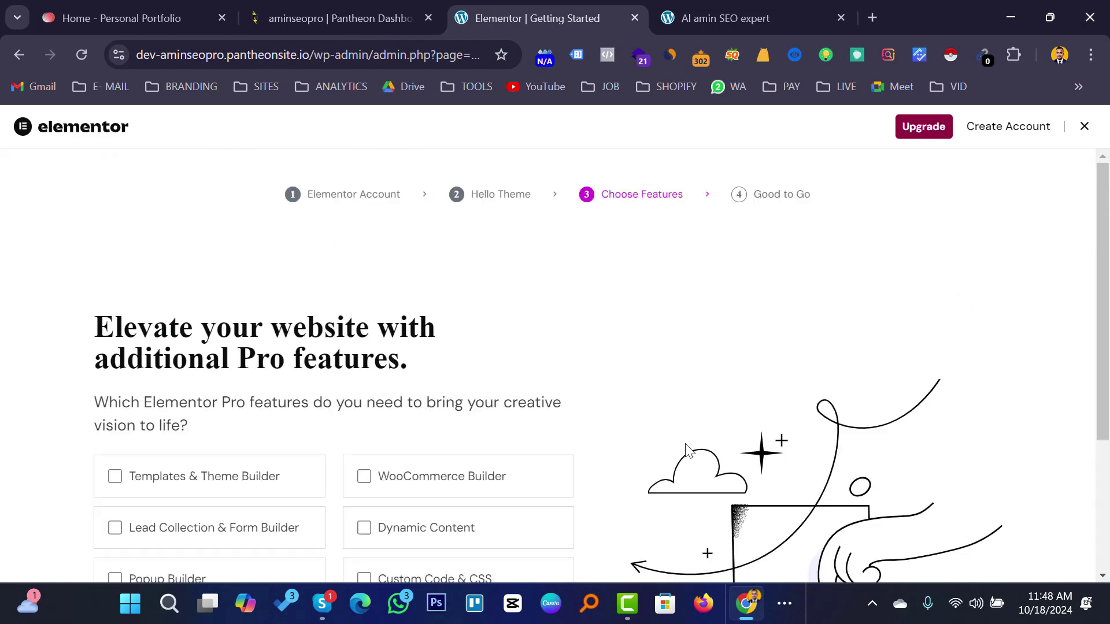
Step: Look over the Elementor Pro feature options and skip the Choose Features stage without selecting any
{"action": "scroll", "coordinate": [685, 451], "scroll_direction": "down", "scroll_amount": 3}
{"action": "scroll", "coordinate": [607, 451], "scroll_direction": "up", "scroll_amount": 3}
{"action": "scroll", "coordinate": [538, 356], "scroll_direction": "down", "scroll_amount": 3}
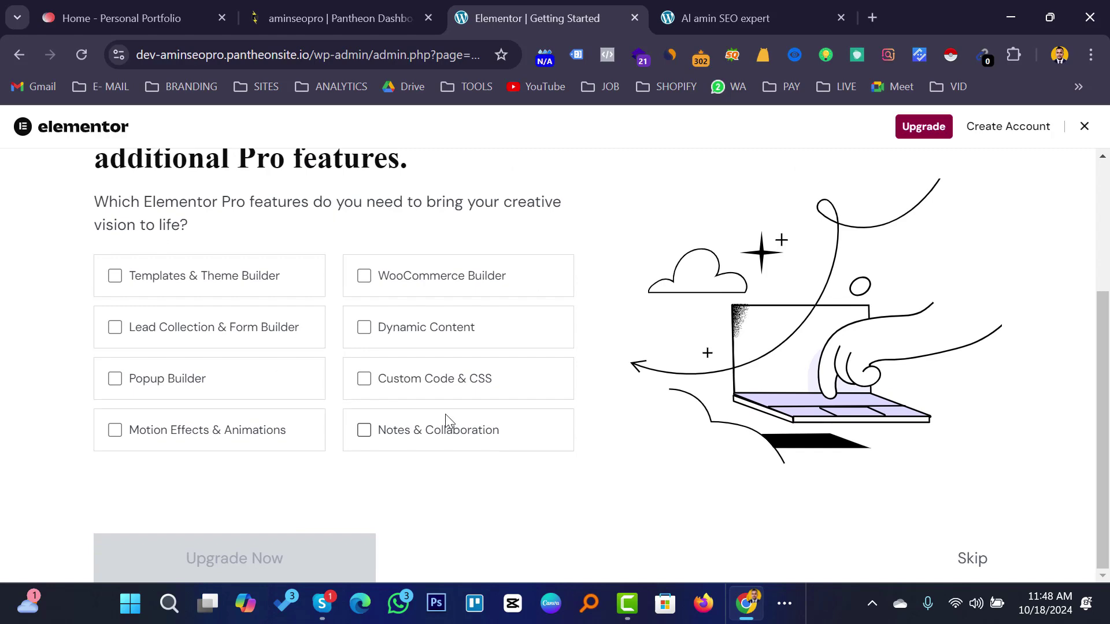
{"action": "scroll", "coordinate": [550, 417], "scroll_direction": "up", "scroll_amount": 3}
{"action": "scroll", "coordinate": [634, 413], "scroll_direction": "down", "scroll_amount": 3}
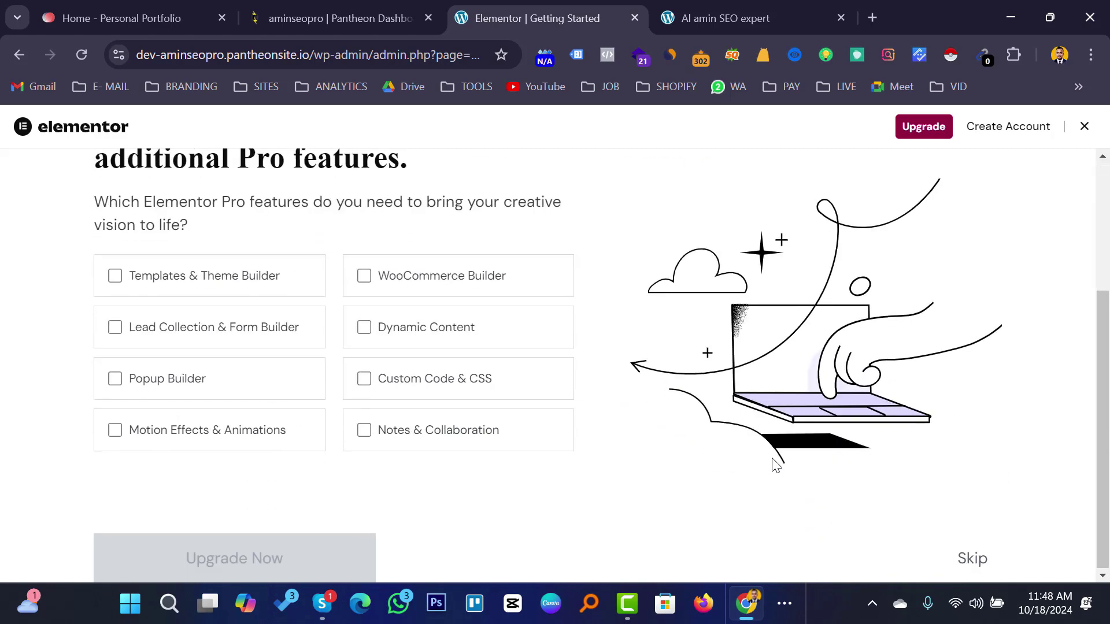
{"action": "left_click", "coordinate": [964, 559]}
Step: Choose to start from a professionally-designed template and browse the website kits in the Kit Library
{"action": "scroll", "coordinate": [773, 412], "scroll_direction": "down", "scroll_amount": 3}
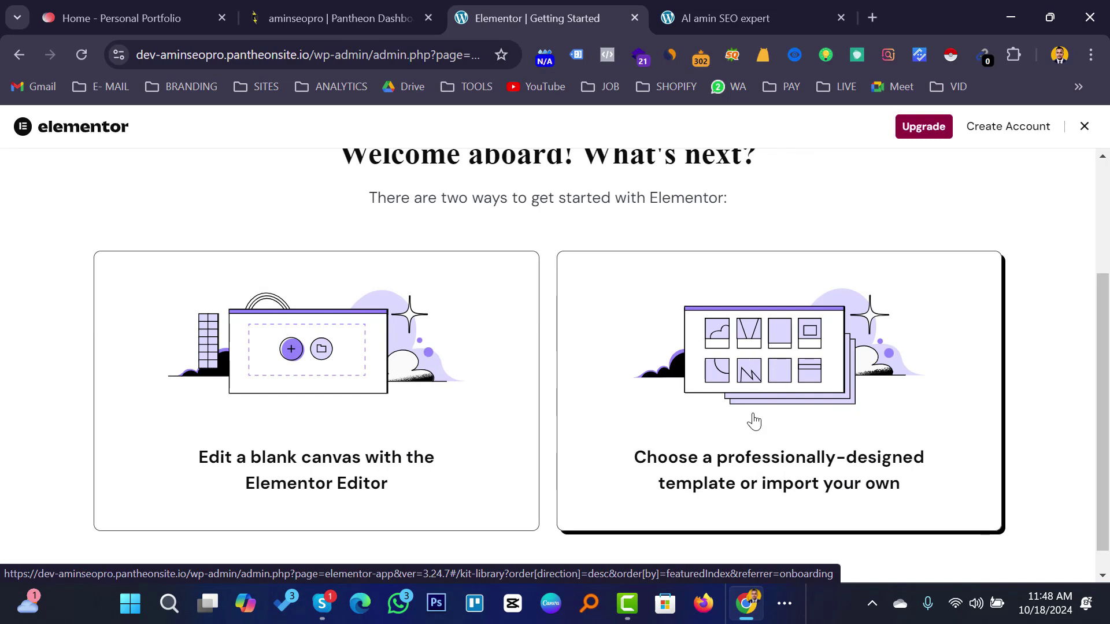
{"action": "left_click", "coordinate": [786, 392]}
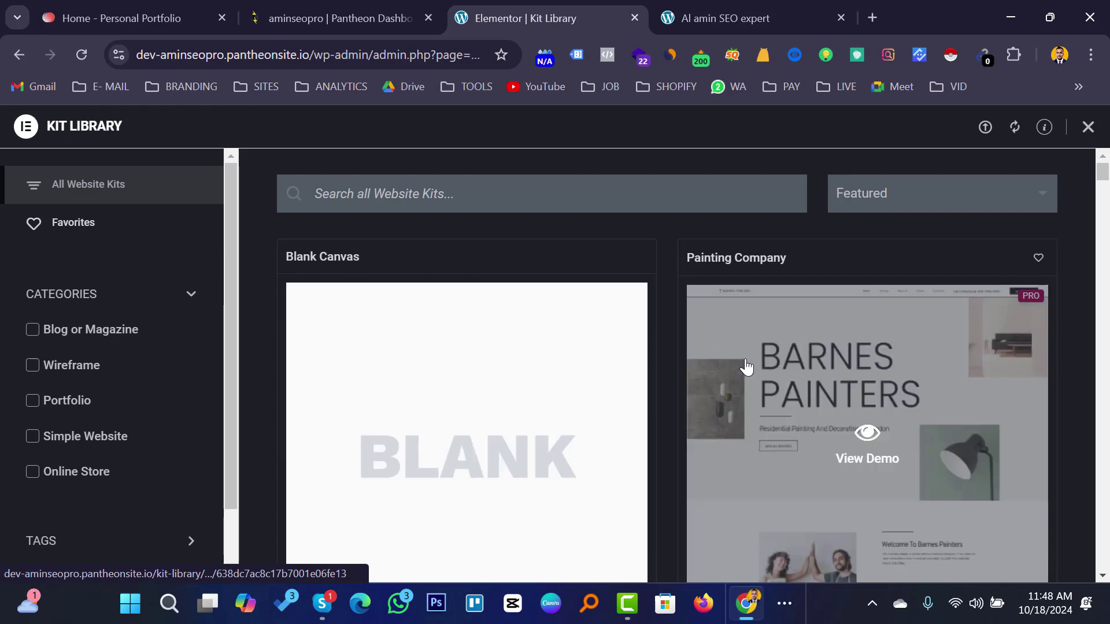
{"action": "scroll", "coordinate": [600, 376], "scroll_direction": "down", "scroll_amount": 5}
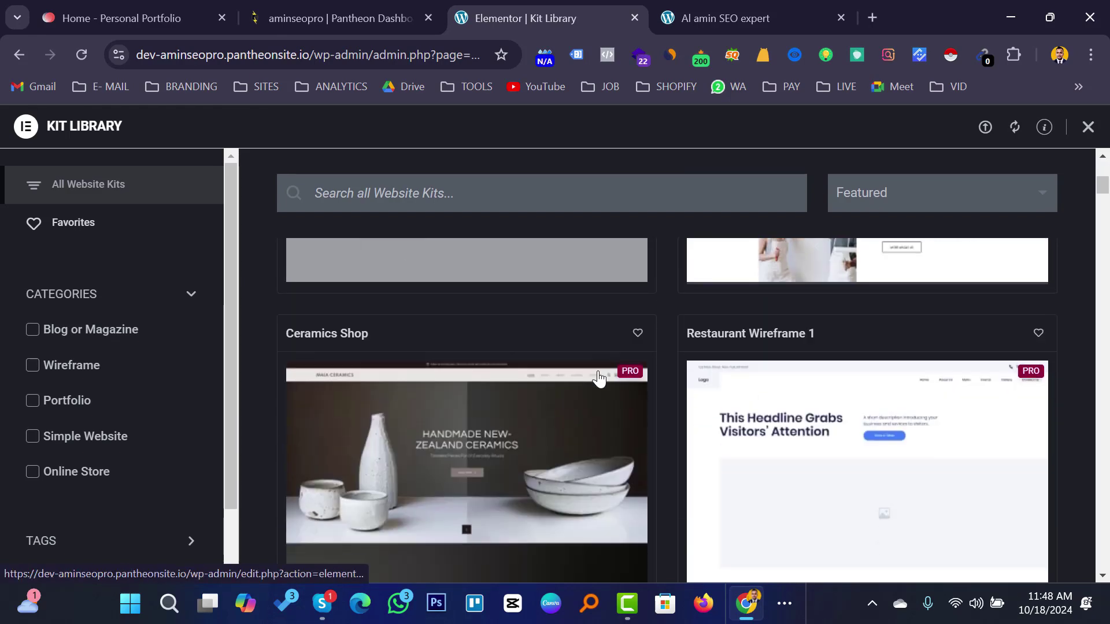
{"action": "scroll", "coordinate": [594, 384], "scroll_direction": "down", "scroll_amount": 12}
{"action": "scroll", "coordinate": [637, 397], "scroll_direction": "up", "scroll_amount": 4}
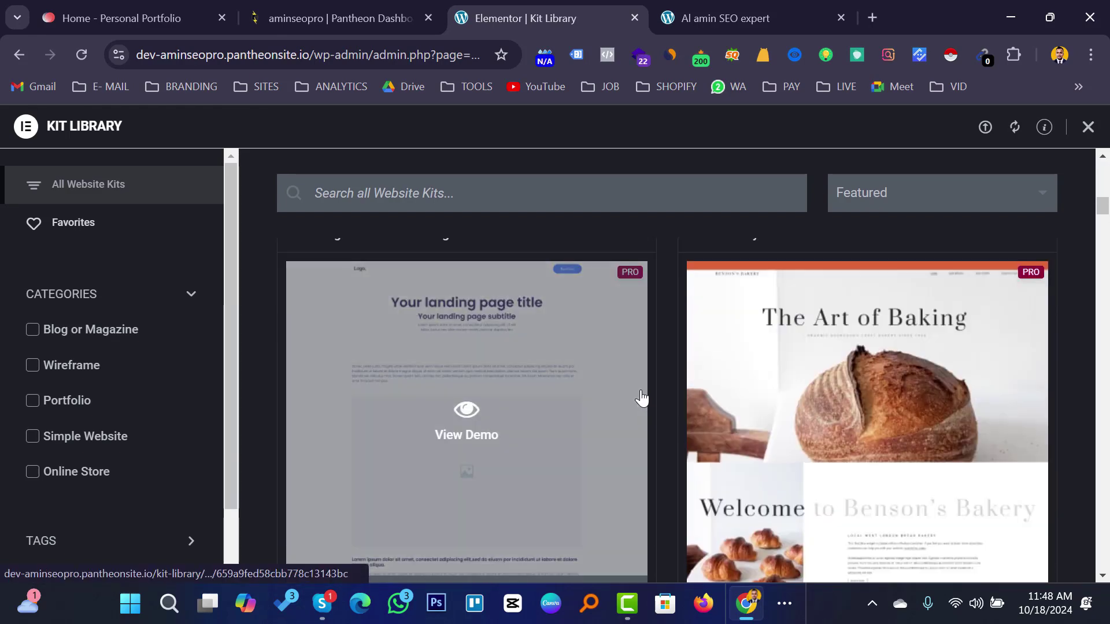
{"action": "scroll", "coordinate": [641, 399], "scroll_direction": "up", "scroll_amount": 8}
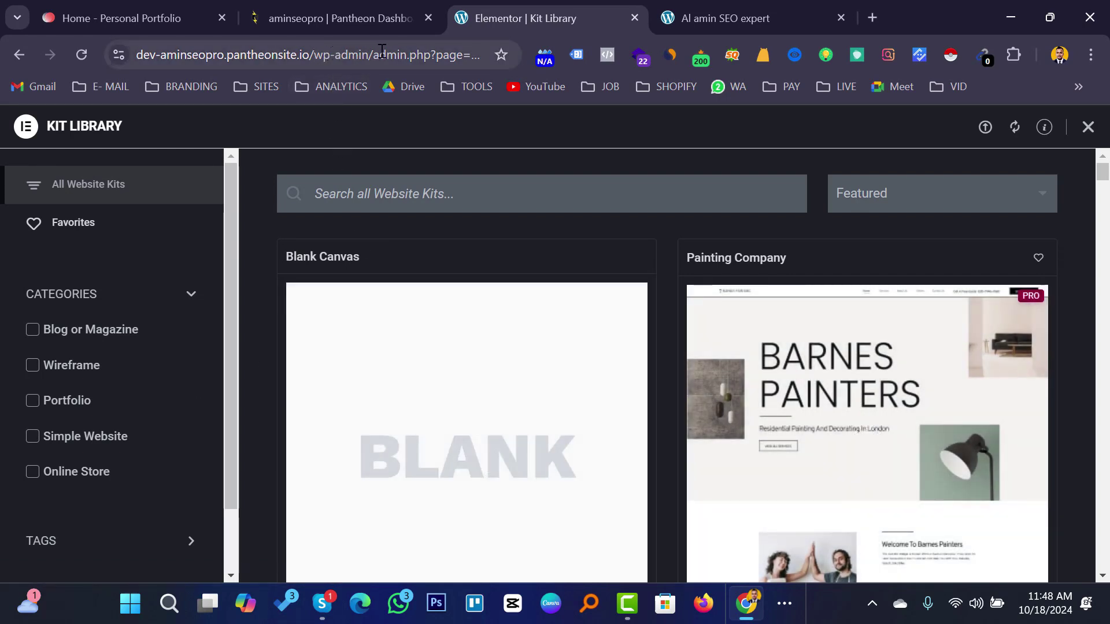
Step: Leave the Kit Library by shortening the page address to wp-admin/ and loading the WordPress dashboard
{"action": "left_click_drag", "start_coordinate": [376, 54], "coordinate": [692, 54]}
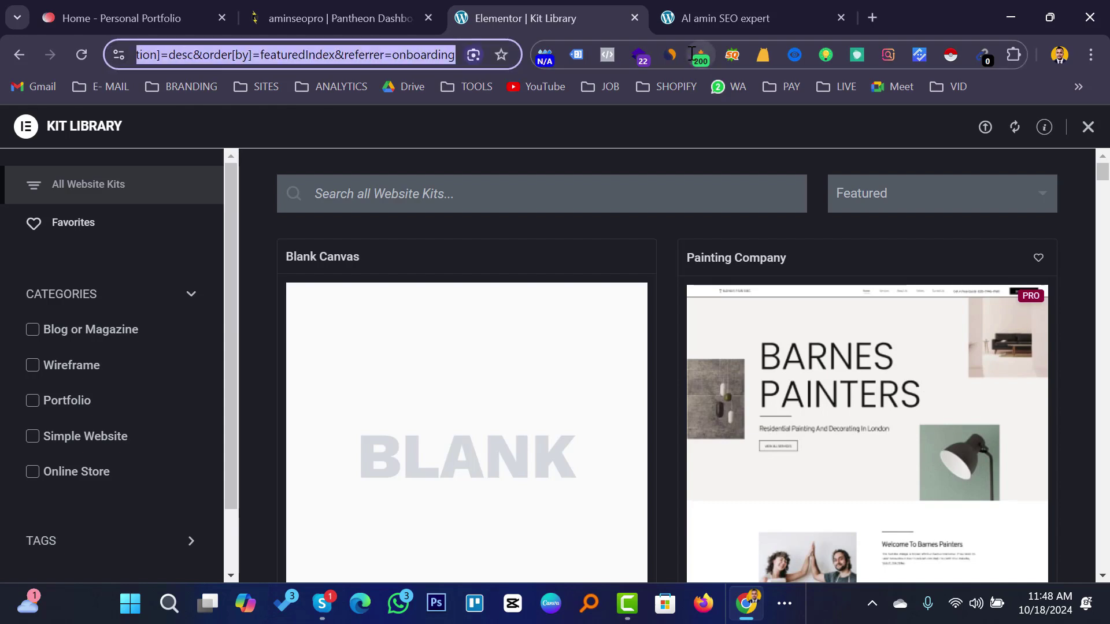
{"action": "key", "text": "BackSpace"}
{"action": "key", "text": "Return"}
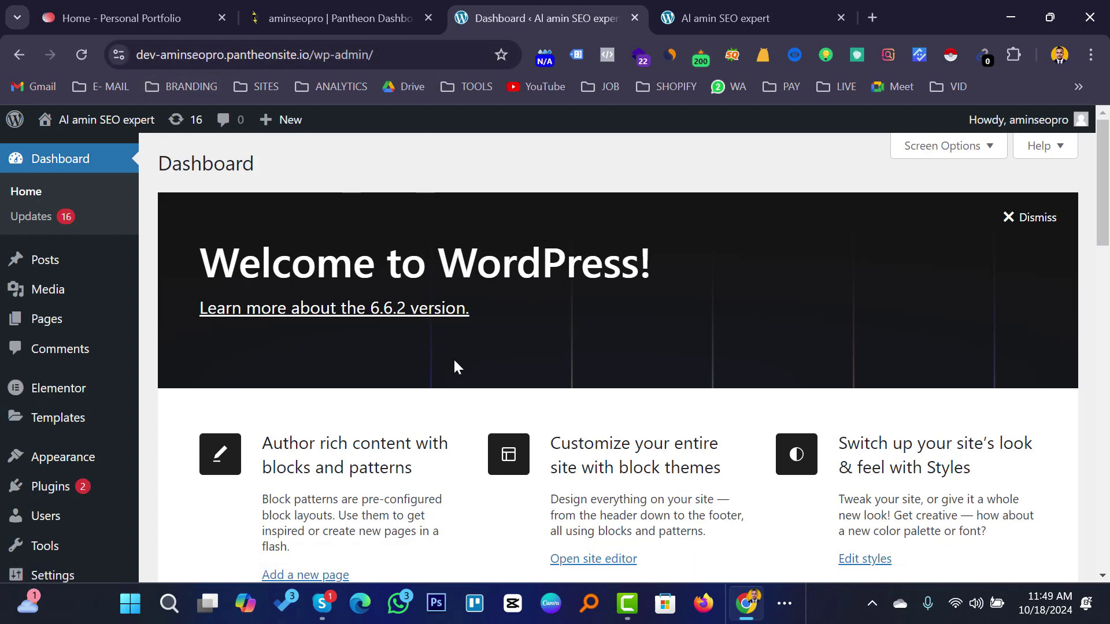
Step: Search the plugin directory for "starter" and install and activate the Starter Templates plugin by Brainstorm Force
{"action": "scroll", "coordinate": [107, 383], "scroll_direction": "down", "scroll_amount": 1}
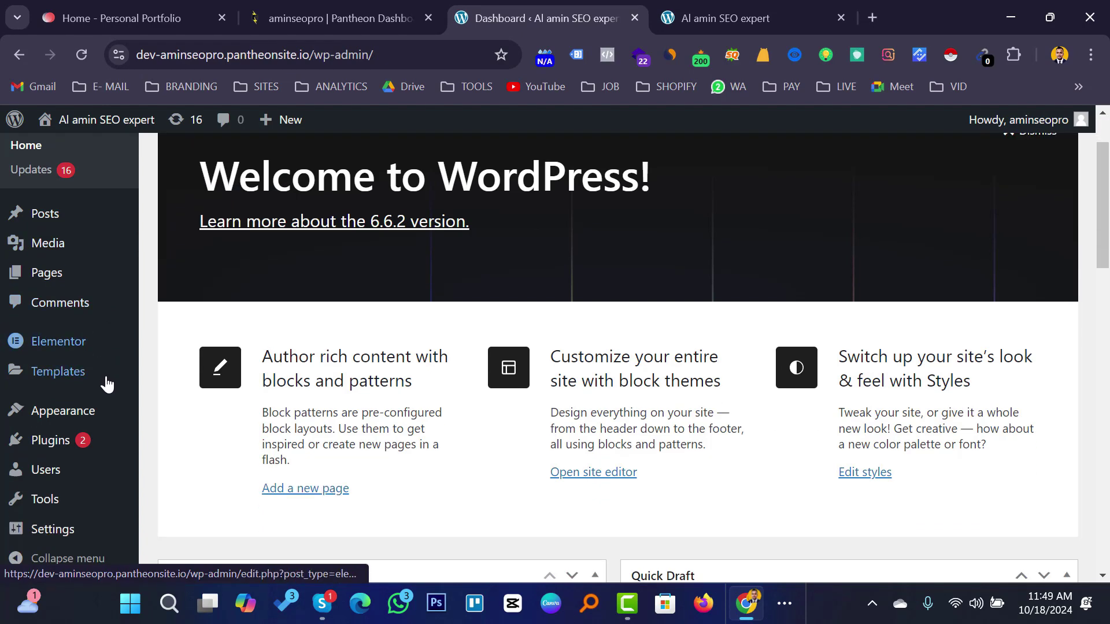
{"action": "mouse_move", "coordinate": [56, 452]}
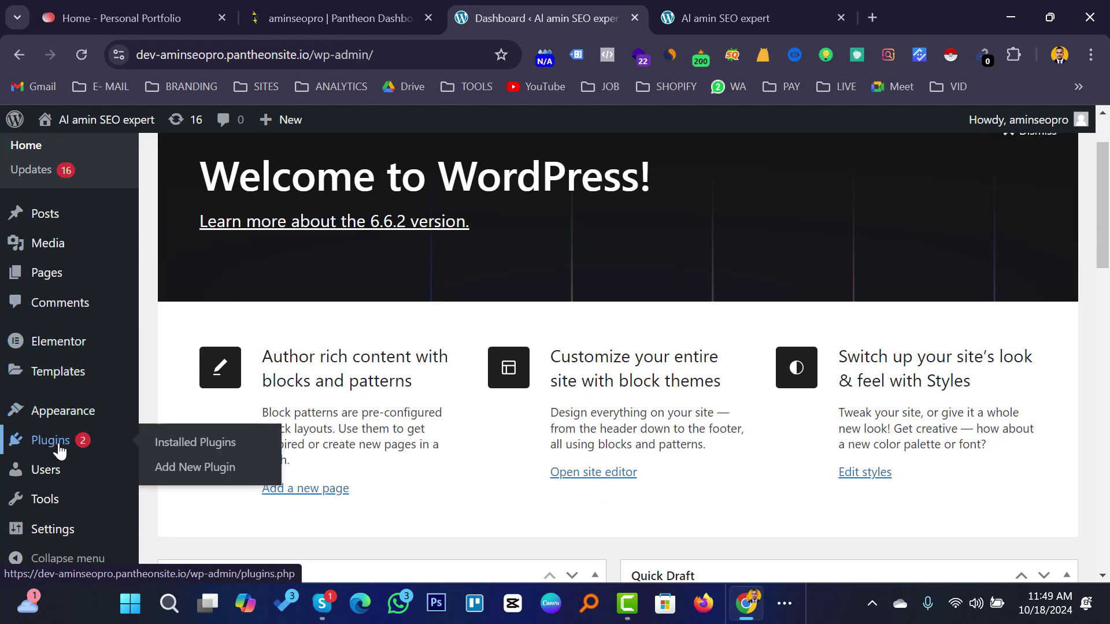
{"action": "left_click", "coordinate": [189, 477]}
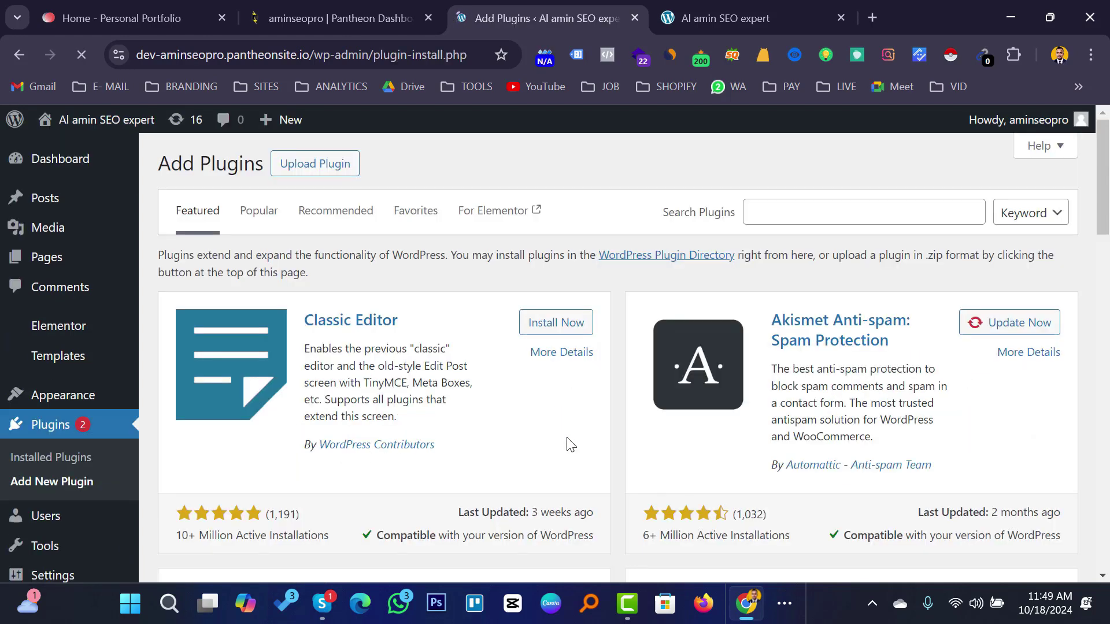
{"action": "left_click", "coordinate": [786, 218]}
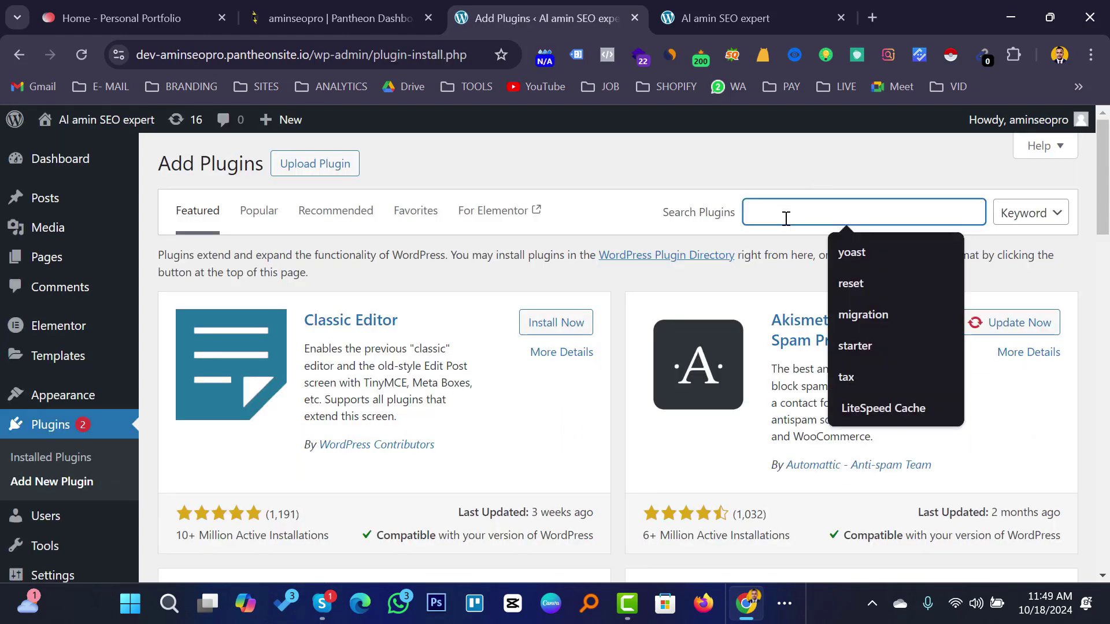
{"action": "type", "text": "sta"}
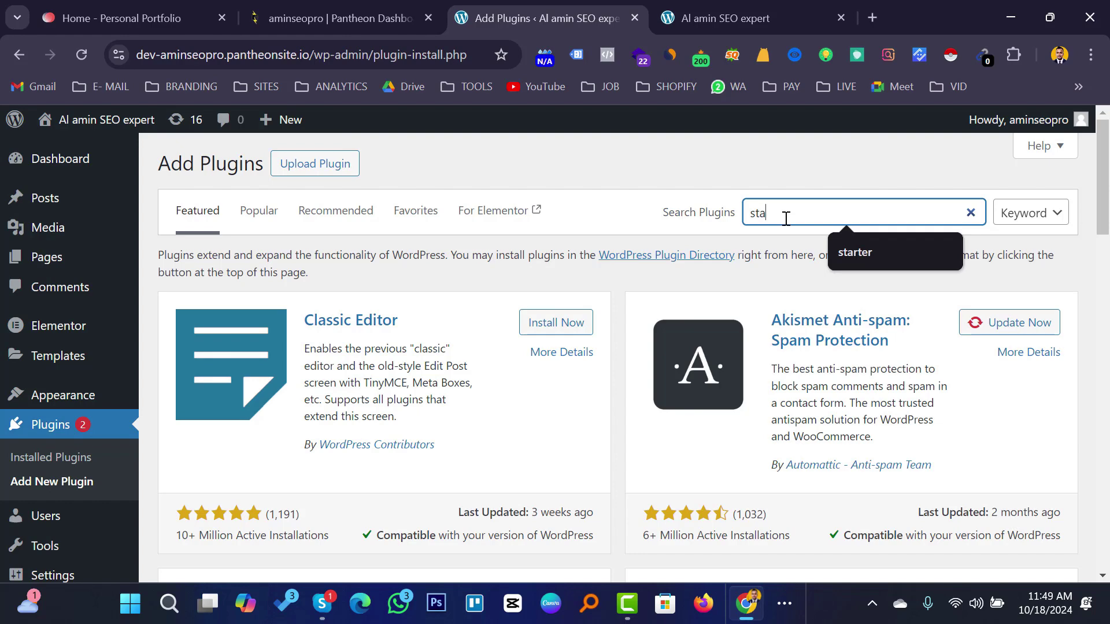
{"action": "type", "text": "rter"}
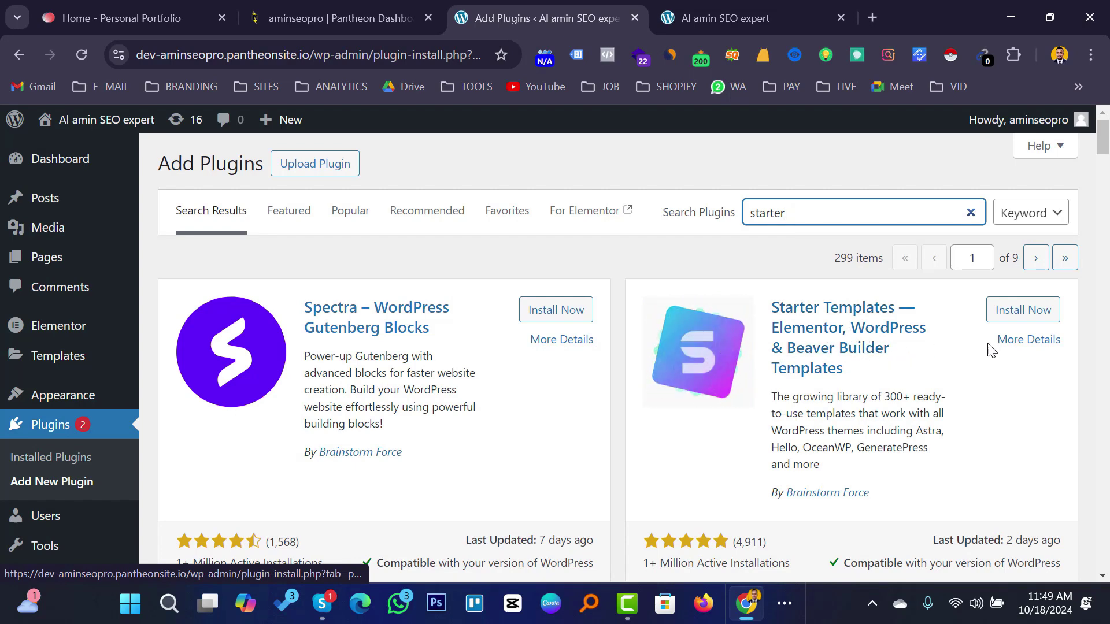
{"action": "left_click", "coordinate": [1023, 312]}
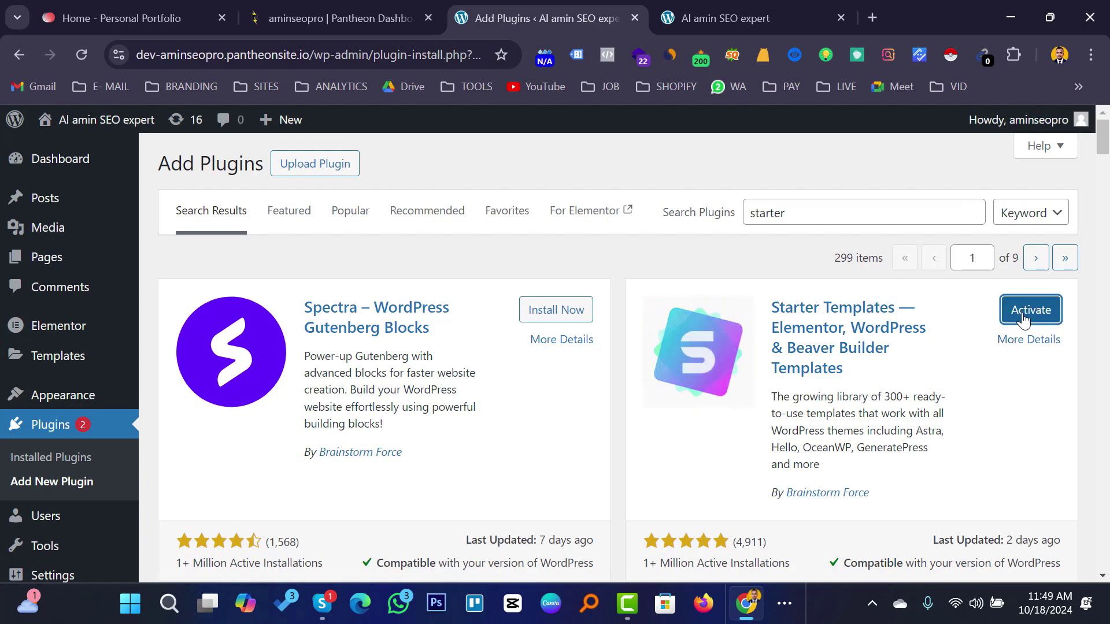
{"action": "left_click", "coordinate": [1023, 318]}
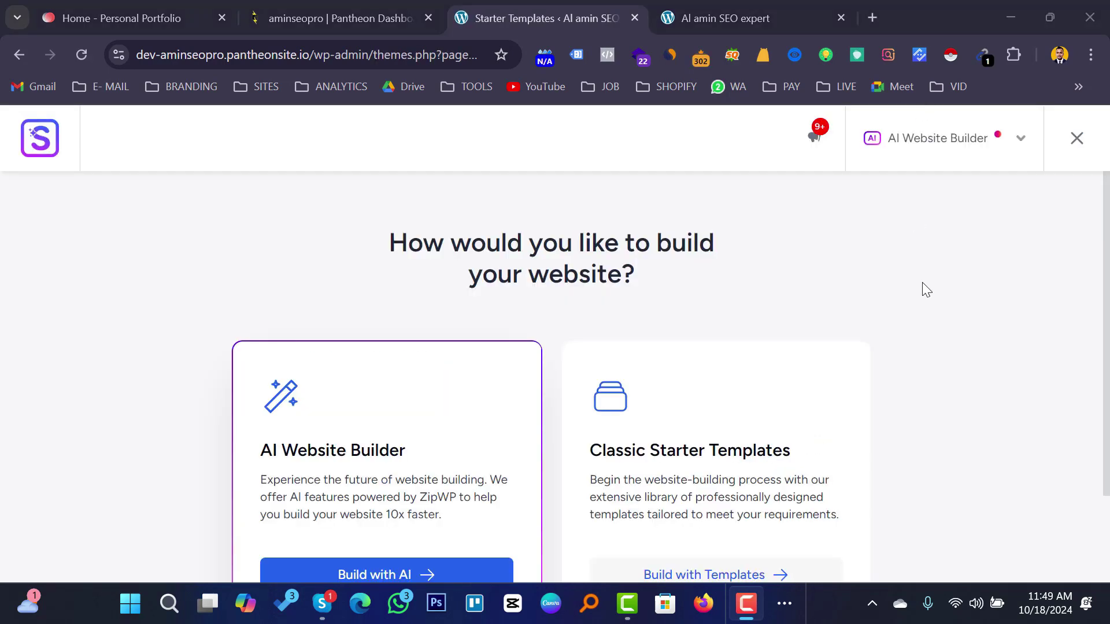
Step: Choose to build the website with Classic Starter Templates and dismiss the AI builder suggestion
{"action": "scroll", "coordinate": [871, 335], "scroll_direction": "down", "scroll_amount": 2}
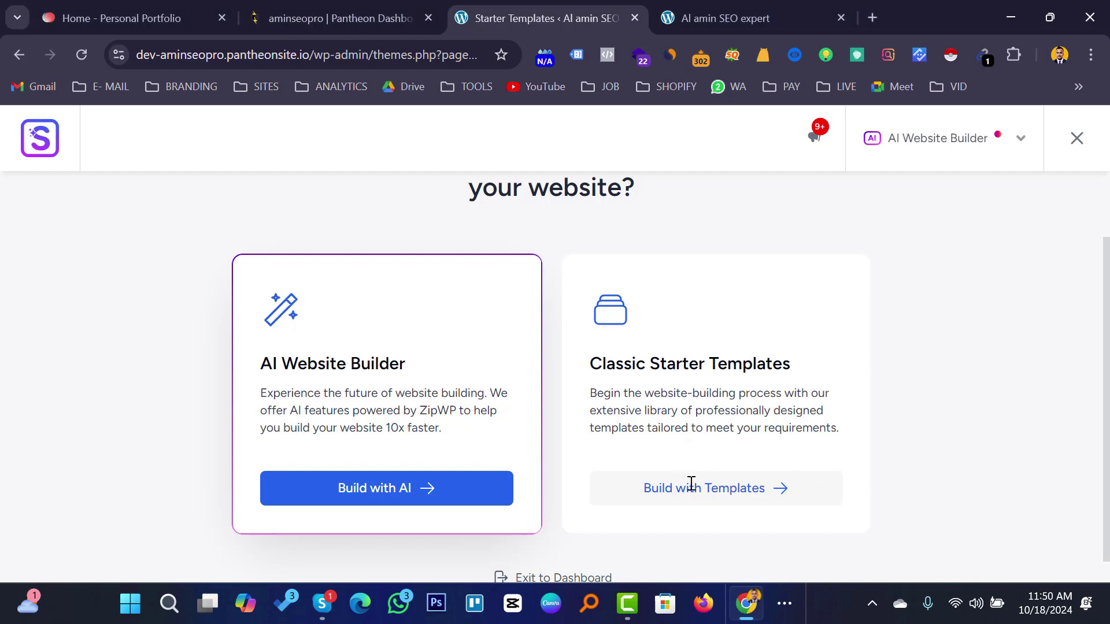
{"action": "scroll", "coordinate": [761, 443], "scroll_direction": "up", "scroll_amount": 2}
{"action": "scroll", "coordinate": [761, 445], "scroll_direction": "down", "scroll_amount": 3}
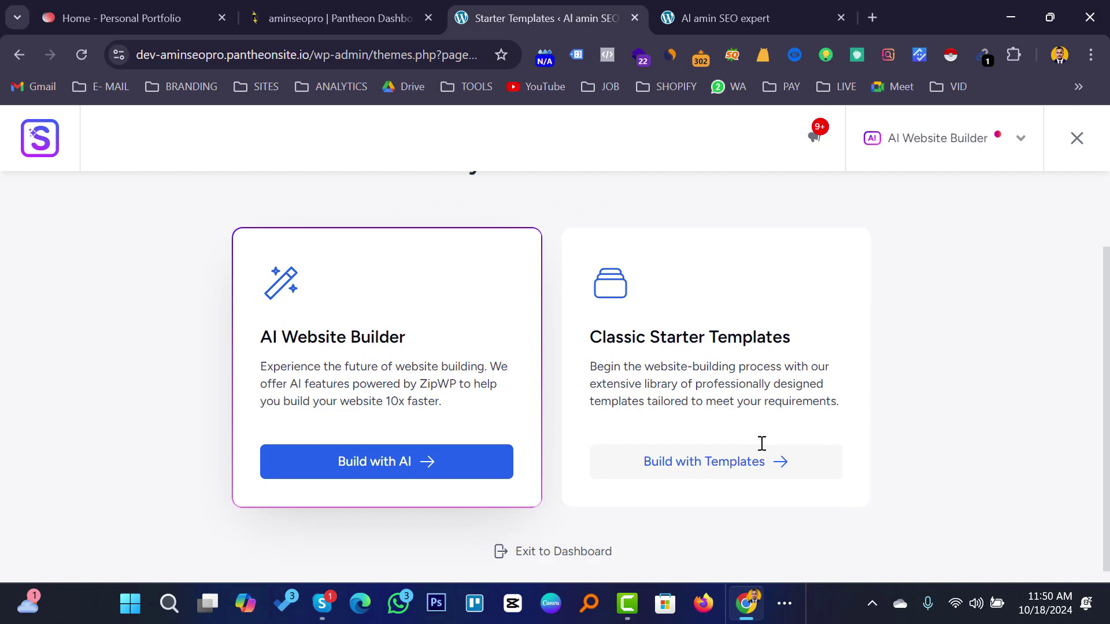
{"action": "left_click", "coordinate": [688, 449]}
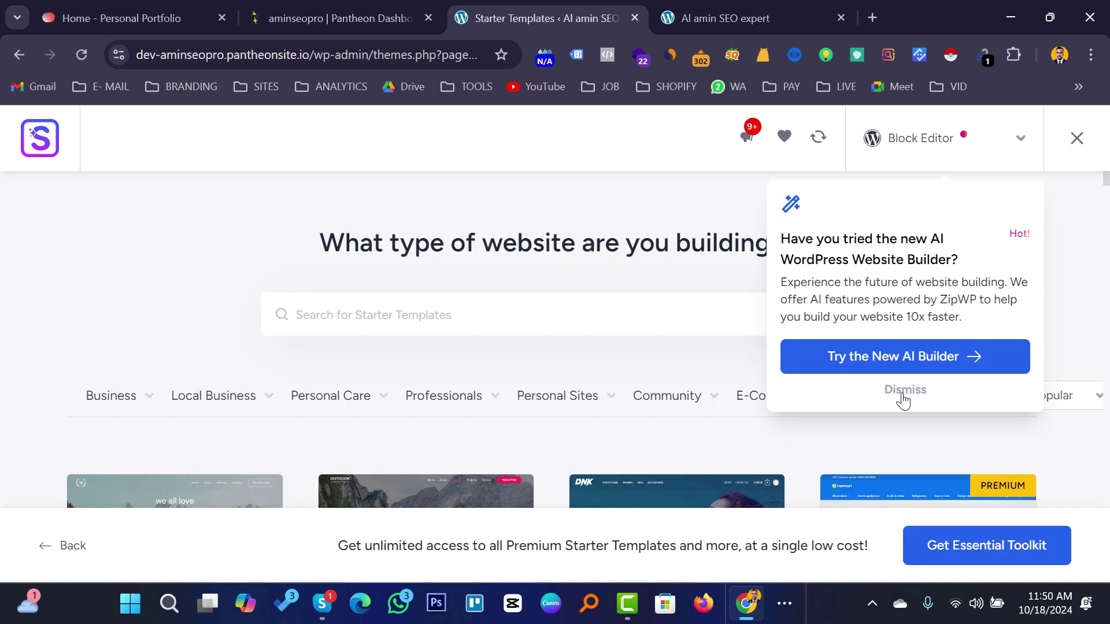
{"action": "left_click", "coordinate": [904, 399]}
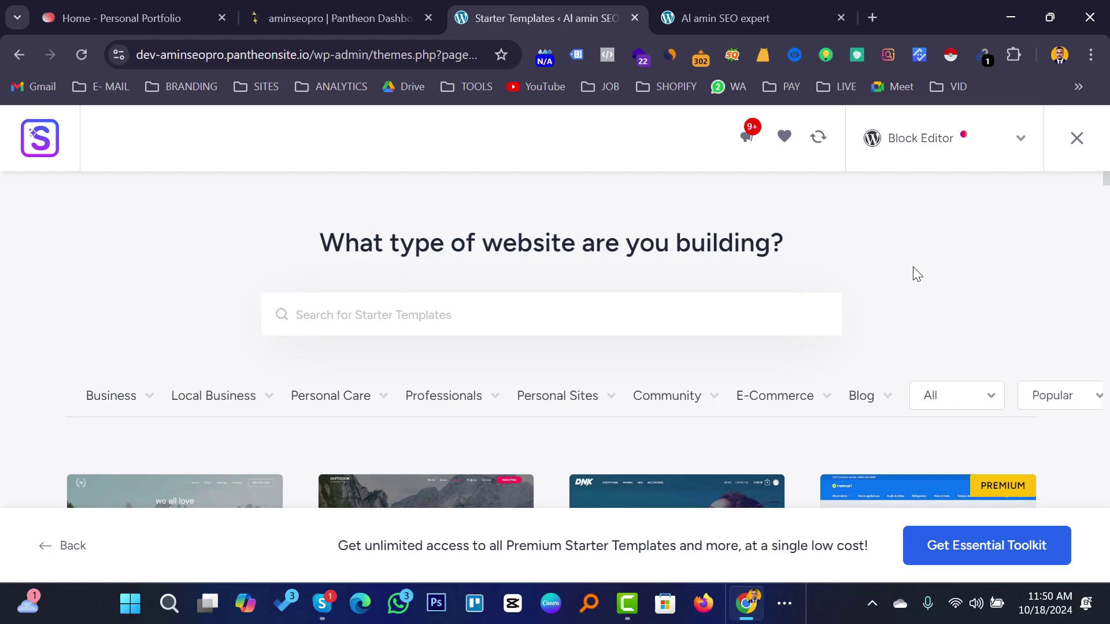
Step: Filter the starter templates to the Portfolio & CV category under Personal Sites
{"action": "scroll", "coordinate": [914, 267], "scroll_direction": "down", "scroll_amount": 2}
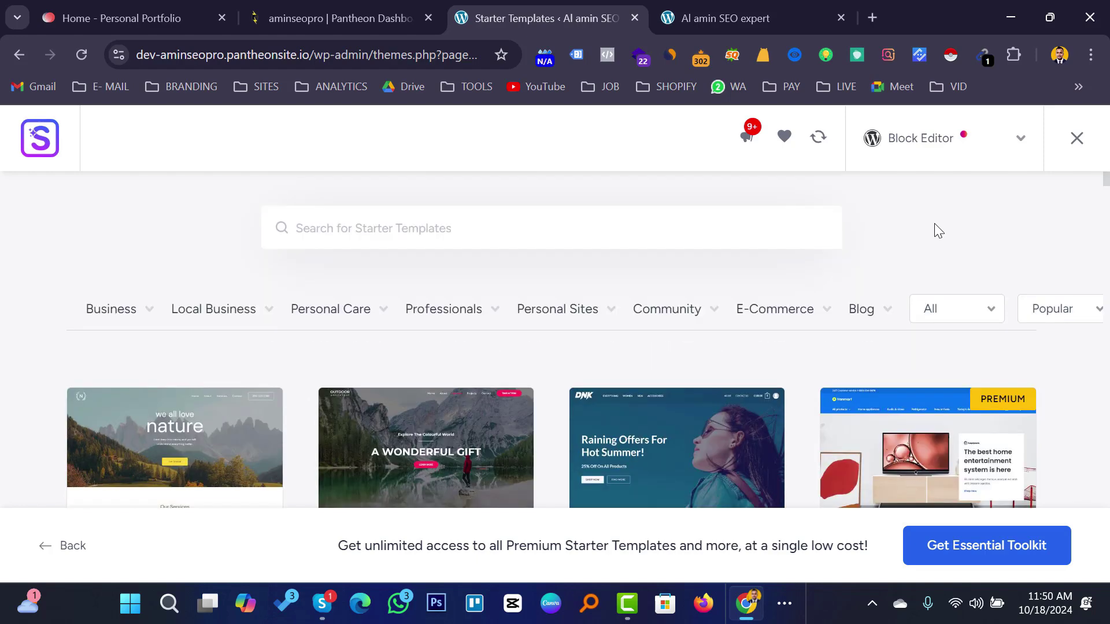
{"action": "mouse_move", "coordinate": [414, 312]}
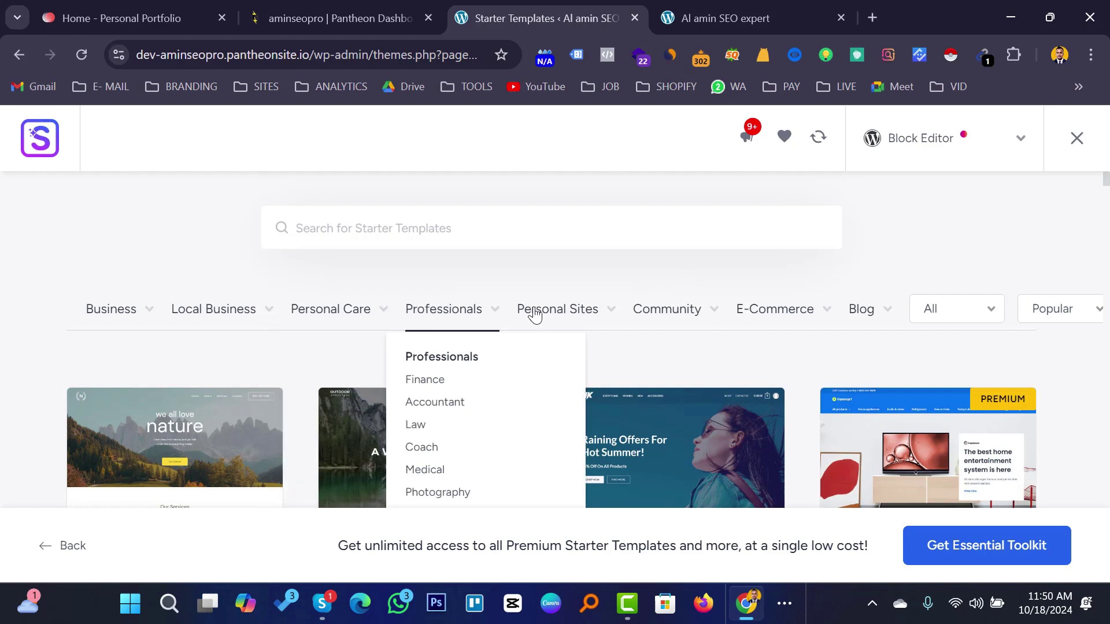
{"action": "mouse_move", "coordinate": [575, 312]}
{"action": "scroll", "coordinate": [576, 322], "scroll_direction": "down", "scroll_amount": 2}
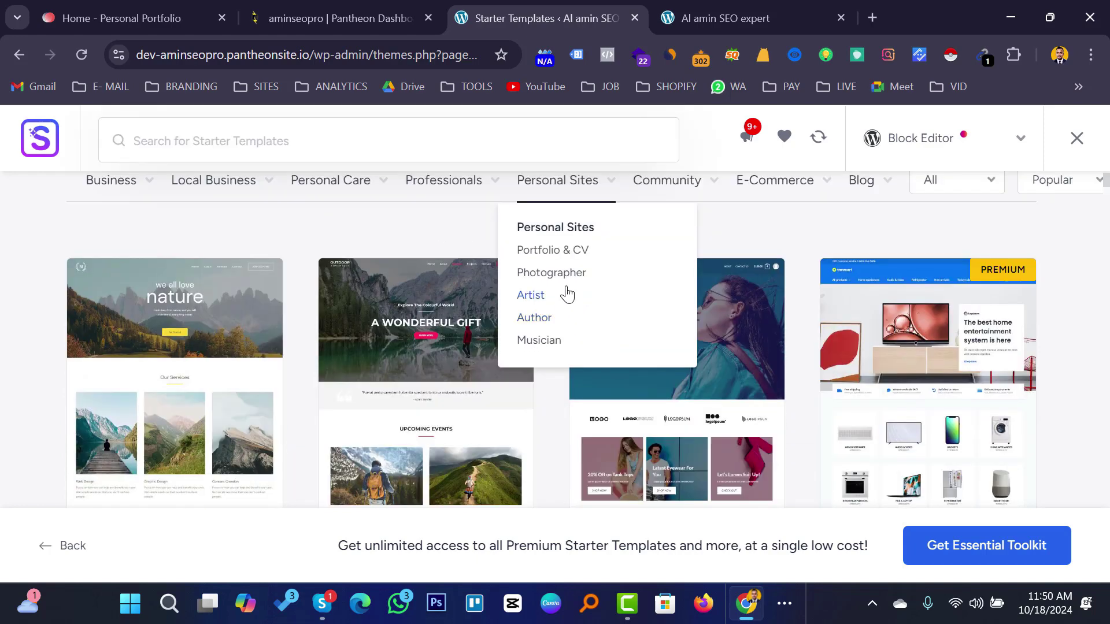
{"action": "left_click", "coordinate": [547, 252]}
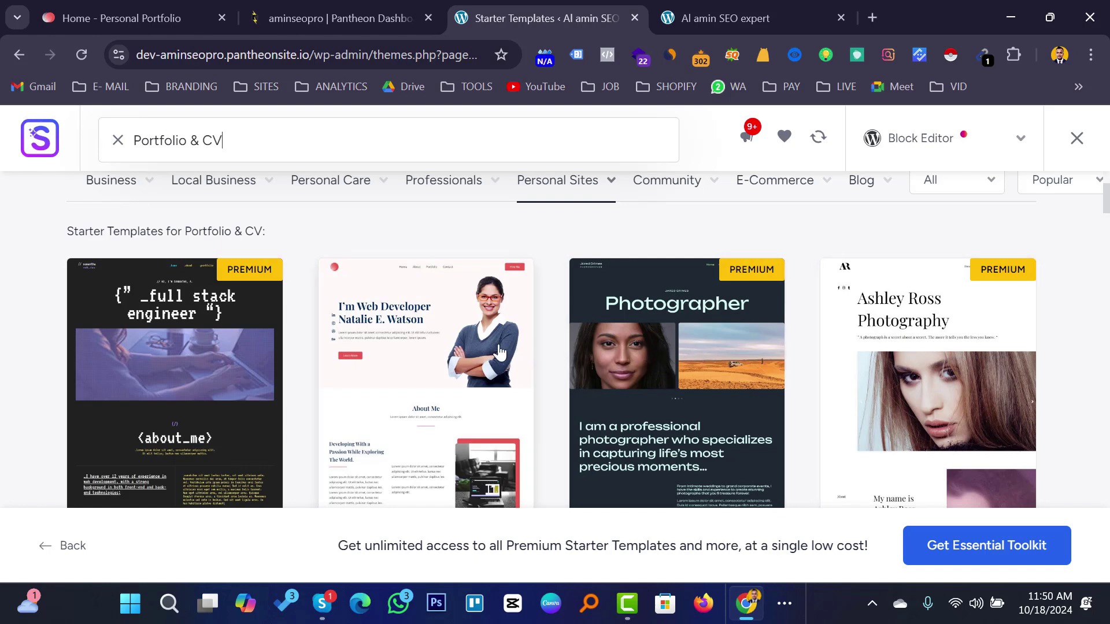
Step: Browse the Portfolio & CV templates and select the free Personal Portfolio template with the web developer hero
{"action": "scroll", "coordinate": [612, 350], "scroll_direction": "down", "scroll_amount": 2}
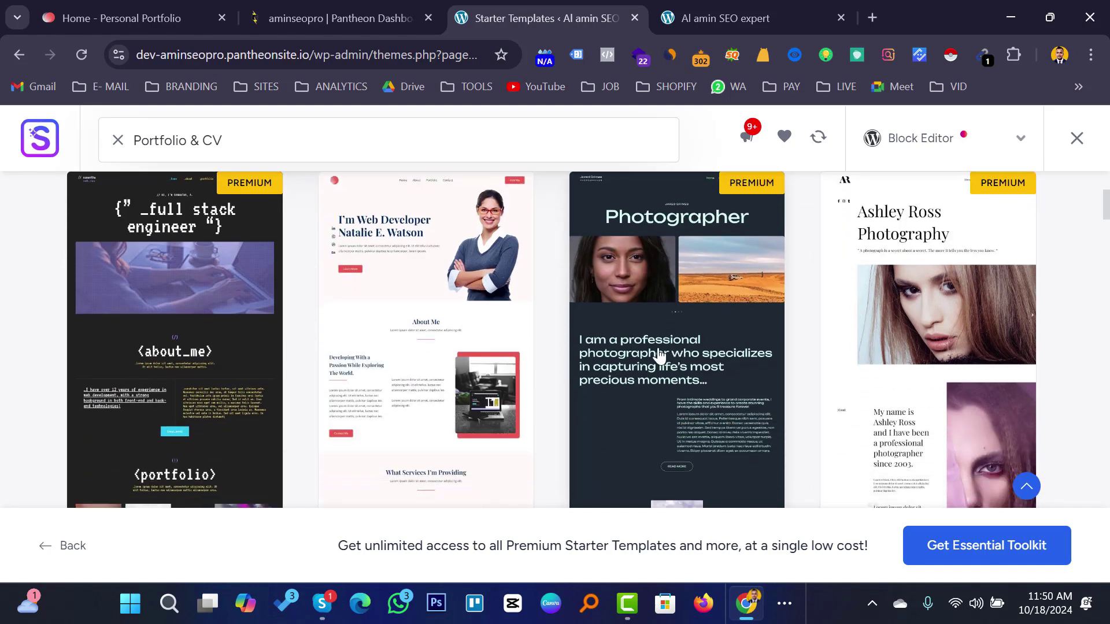
{"action": "scroll", "coordinate": [432, 356], "scroll_direction": "up", "scroll_amount": 2}
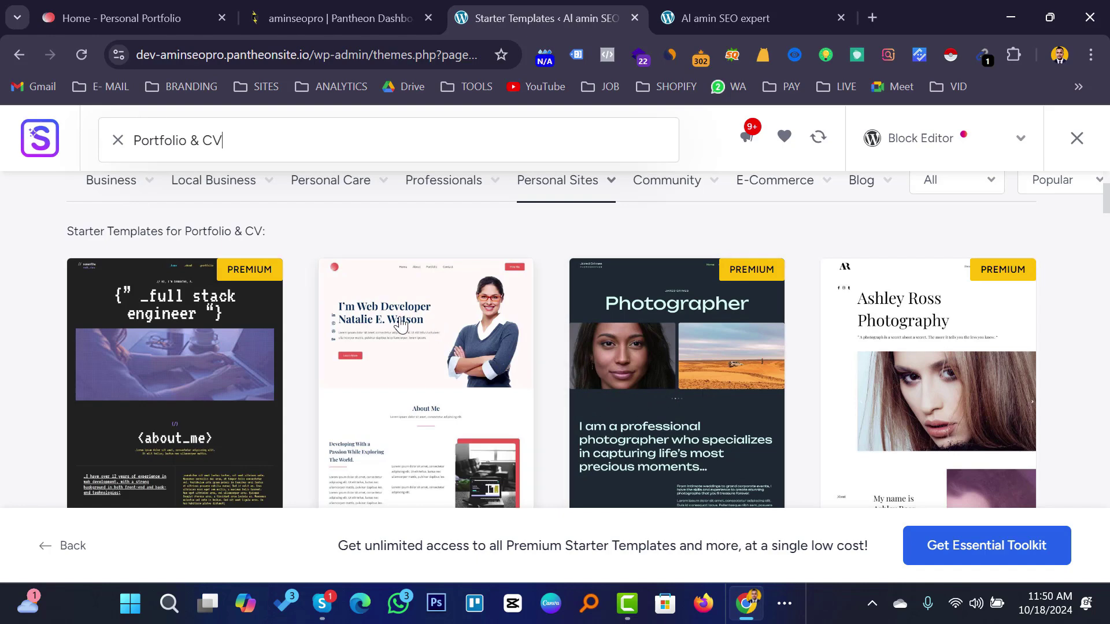
{"action": "scroll", "coordinate": [419, 334], "scroll_direction": "down", "scroll_amount": 2}
{"action": "scroll", "coordinate": [421, 364], "scroll_direction": "up", "scroll_amount": 2}
{"action": "left_click", "coordinate": [401, 350]}
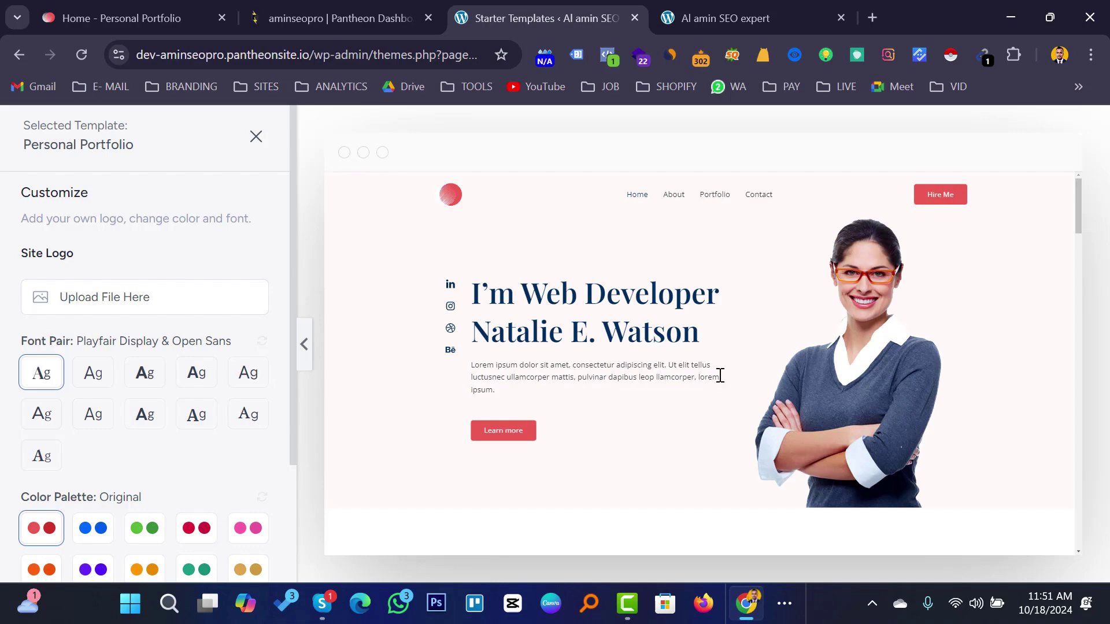
Step: Look over the Personal Portfolio preview and continue with the original font pair and color palette, without uploading a logo
{"action": "scroll", "coordinate": [719, 376], "scroll_direction": "down", "scroll_amount": 20}
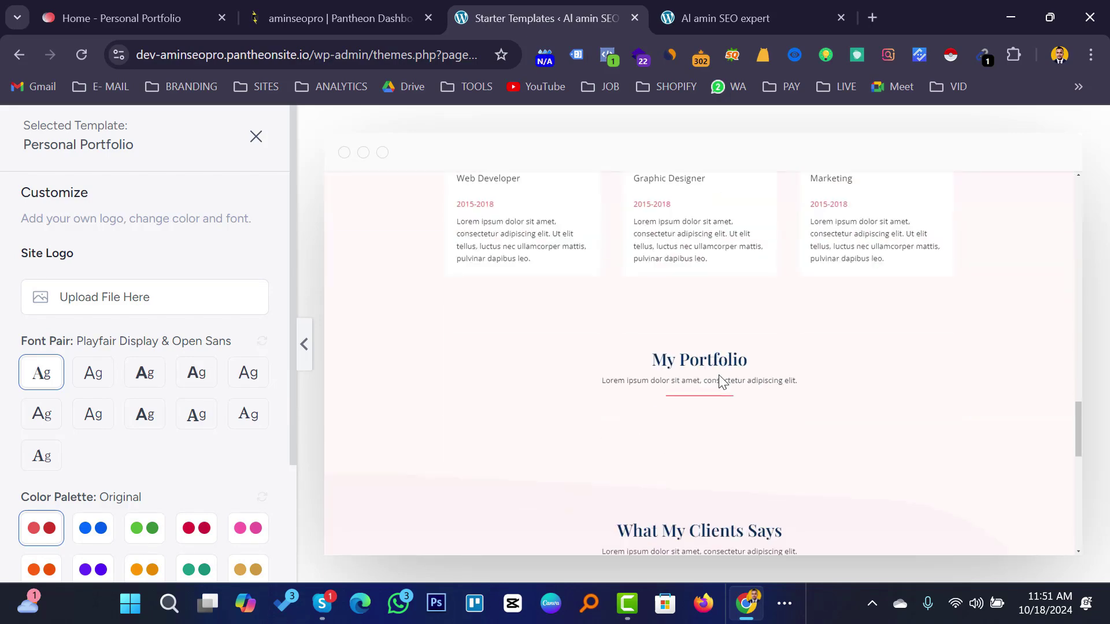
{"action": "scroll", "coordinate": [719, 379], "scroll_direction": "up", "scroll_amount": 10}
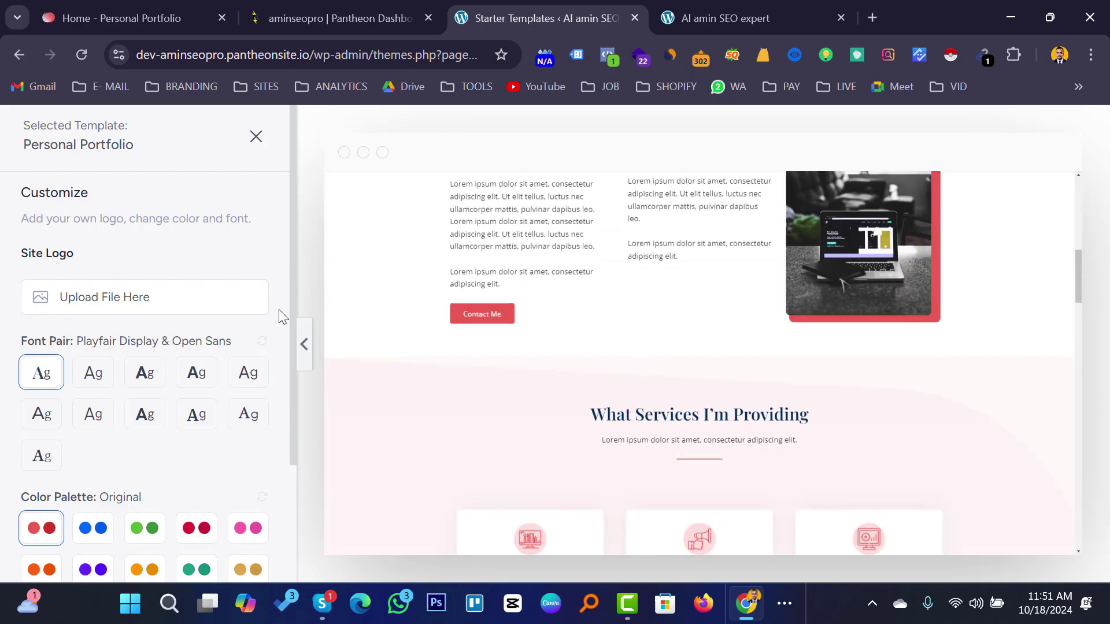
{"action": "scroll", "coordinate": [281, 317], "scroll_direction": "down", "scroll_amount": 3}
{"action": "left_click", "coordinate": [218, 509]}
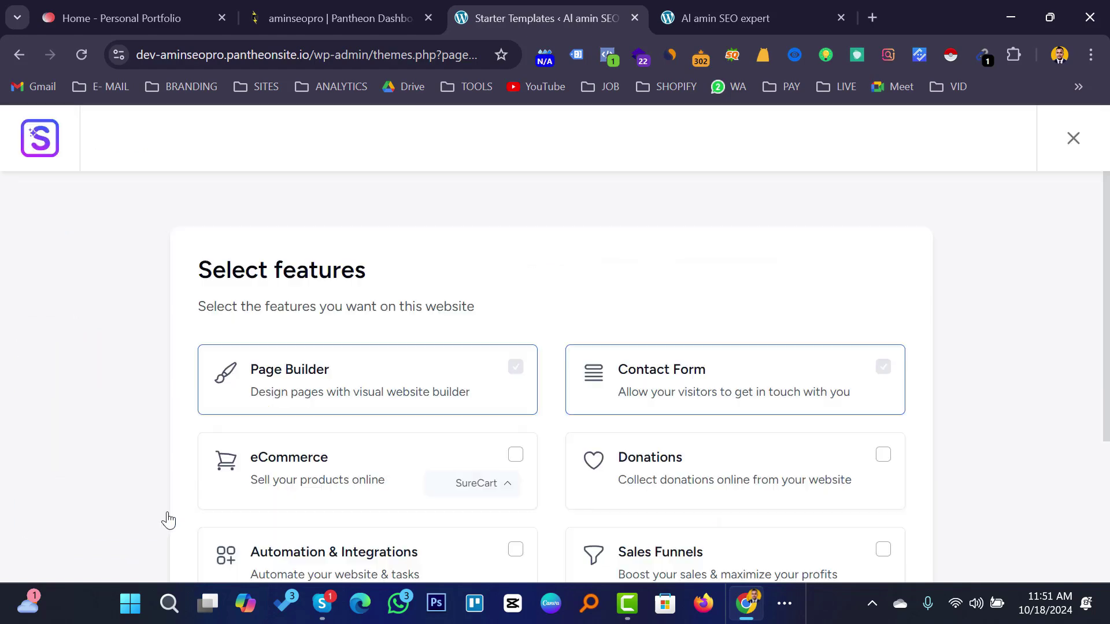
Step: Continue past the feature selection with only the preselected Page Builder and Contact Form features
{"action": "scroll", "coordinate": [577, 317], "scroll_direction": "down", "scroll_amount": 3}
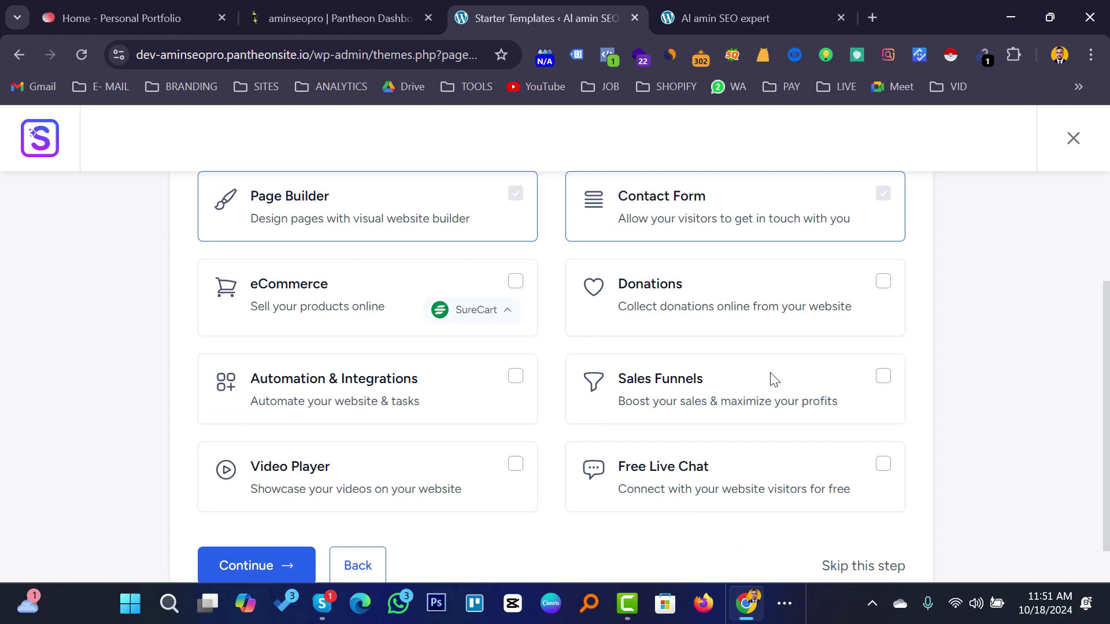
{"action": "scroll", "coordinate": [454, 451], "scroll_direction": "down", "scroll_amount": 2}
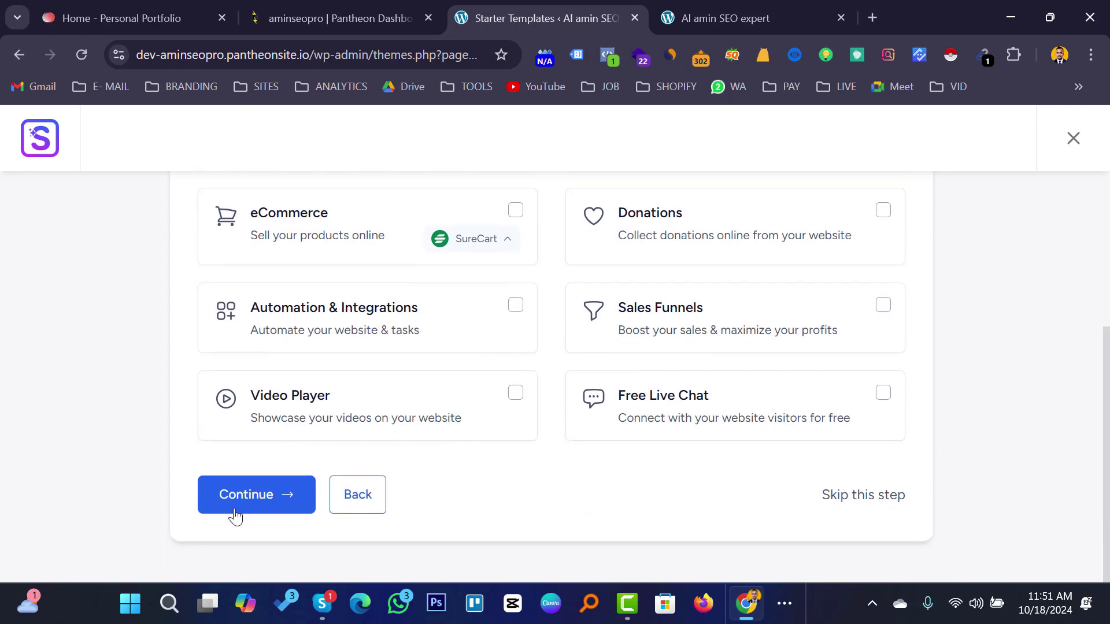
{"action": "left_click", "coordinate": [245, 500]}
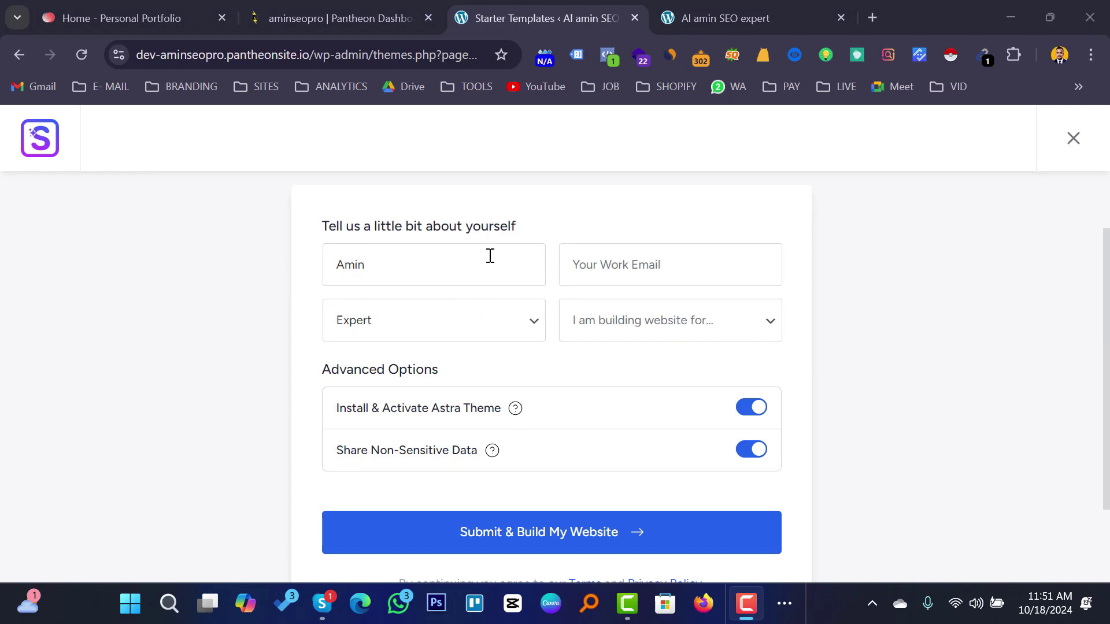
Step: Keep the Expert level, Astra theme installation and non-sensitive data sharing, and submit the form to build the website
{"action": "left_click", "coordinate": [515, 325]}
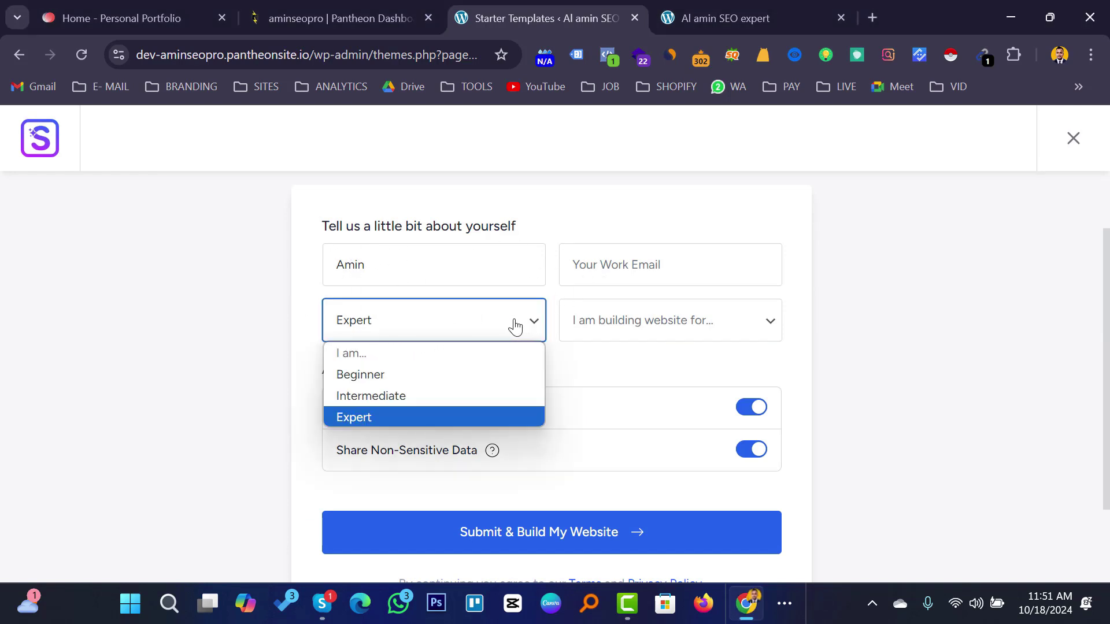
{"action": "left_click", "coordinate": [897, 297]}
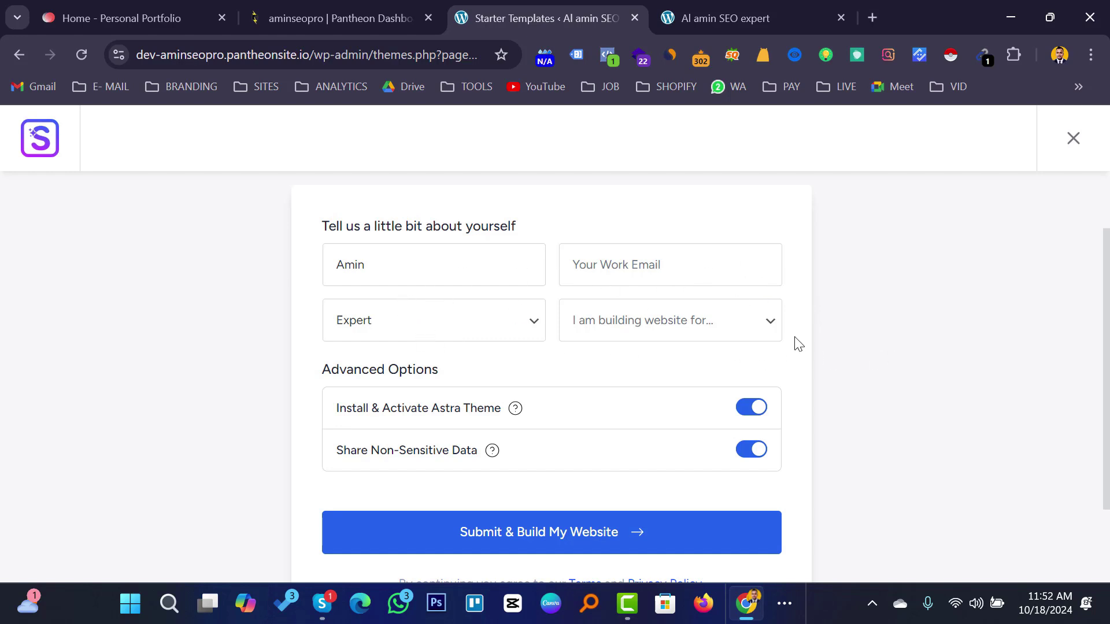
{"action": "scroll", "coordinate": [751, 370], "scroll_direction": "down", "scroll_amount": 2}
{"action": "left_click", "coordinate": [541, 409]}
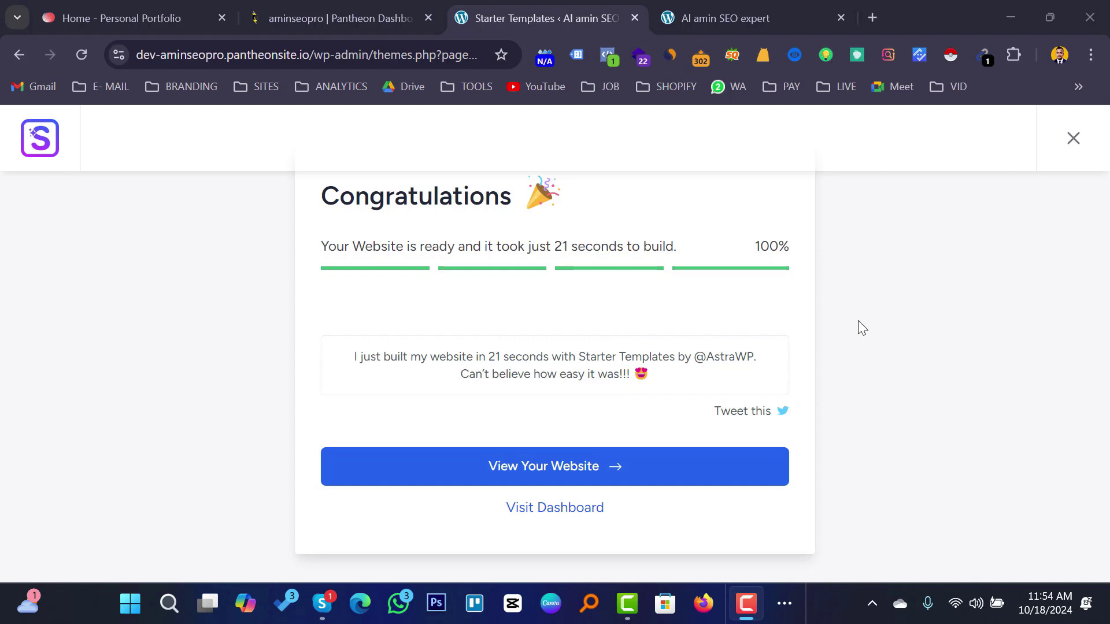
Step: Open the newly built website and examine its homepage sections from the hero to the client testimonials
{"action": "left_click", "coordinate": [522, 473]}
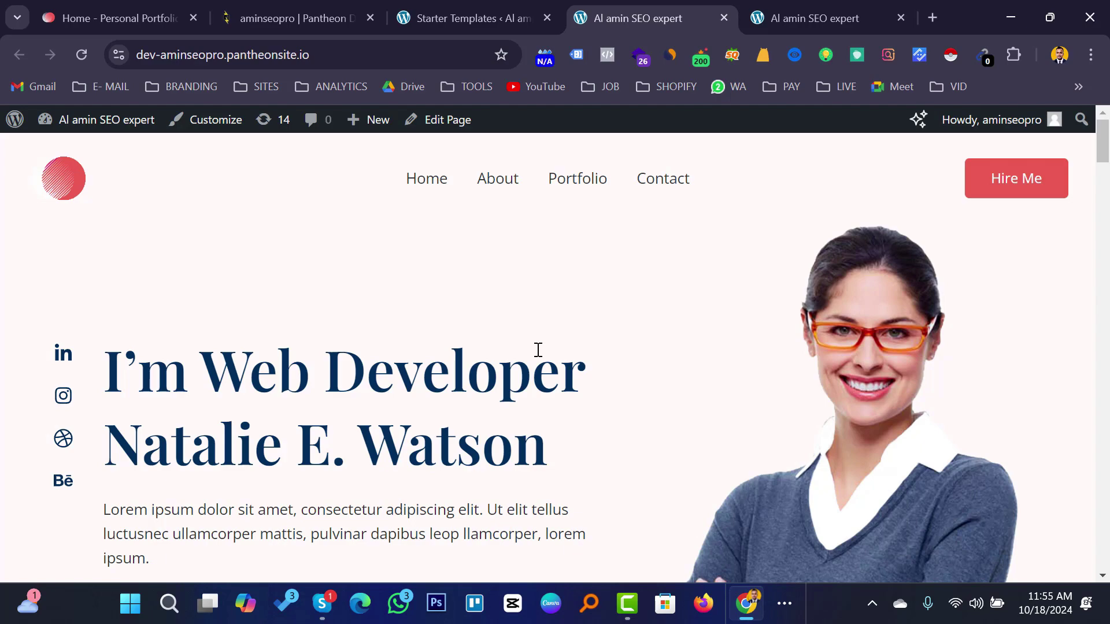
{"action": "scroll", "coordinate": [581, 342], "scroll_direction": "down", "scroll_amount": 10}
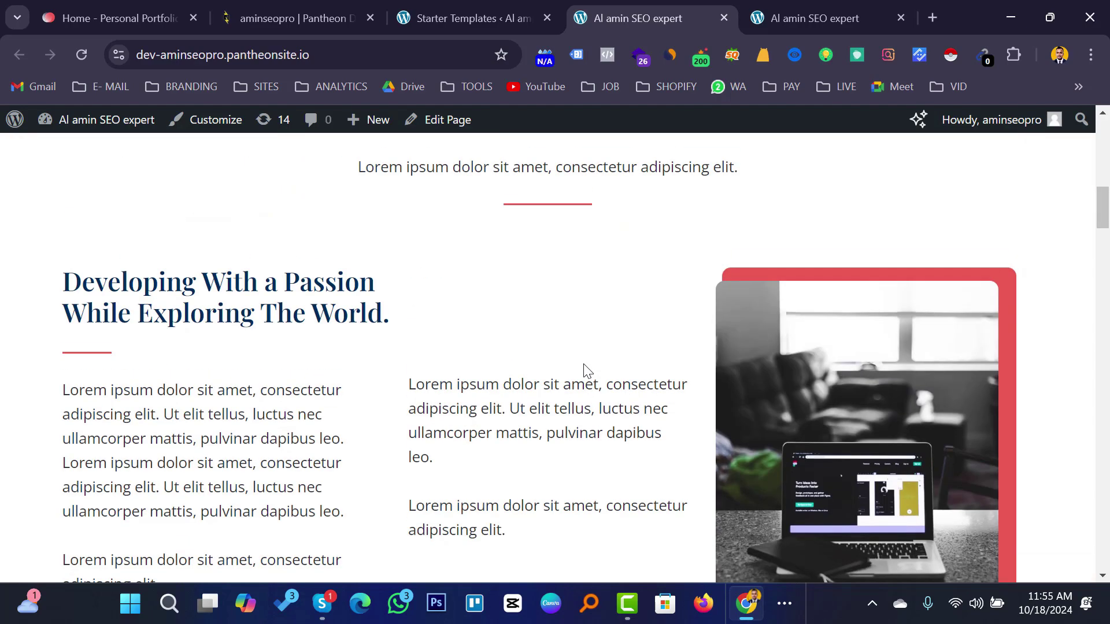
{"action": "scroll", "coordinate": [584, 371], "scroll_direction": "up", "scroll_amount": 10}
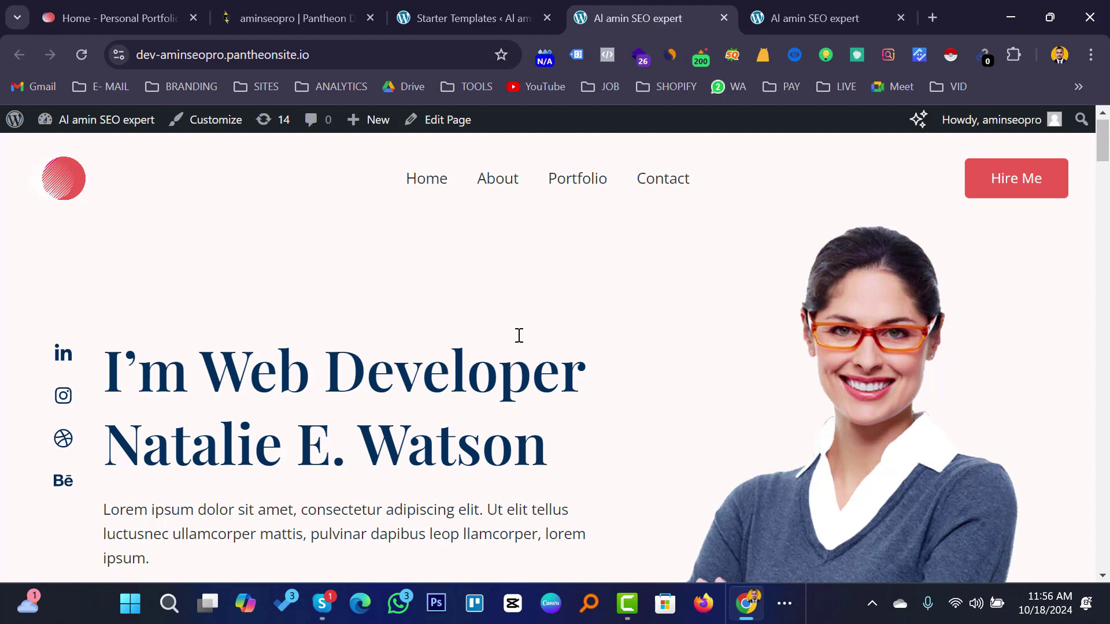
{"action": "scroll", "coordinate": [523, 332], "scroll_direction": "down", "scroll_amount": 6}
{"action": "scroll", "coordinate": [525, 338], "scroll_direction": "up", "scroll_amount": 6}
{"action": "scroll", "coordinate": [592, 364], "scroll_direction": "down", "scroll_amount": 15}
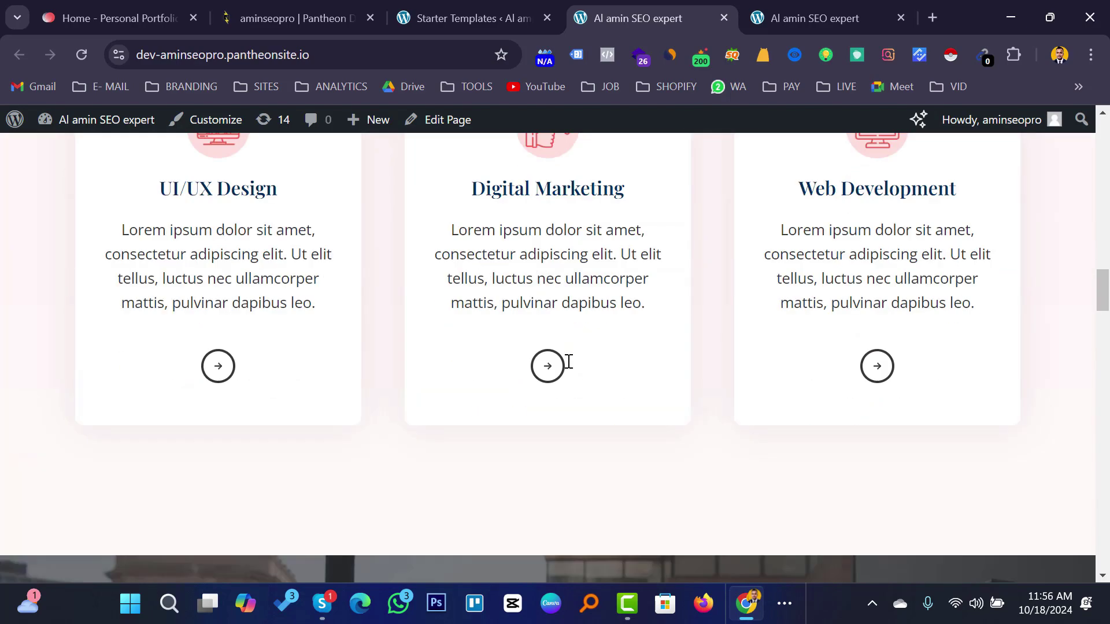
{"action": "scroll", "coordinate": [568, 361], "scroll_direction": "down", "scroll_amount": 12}
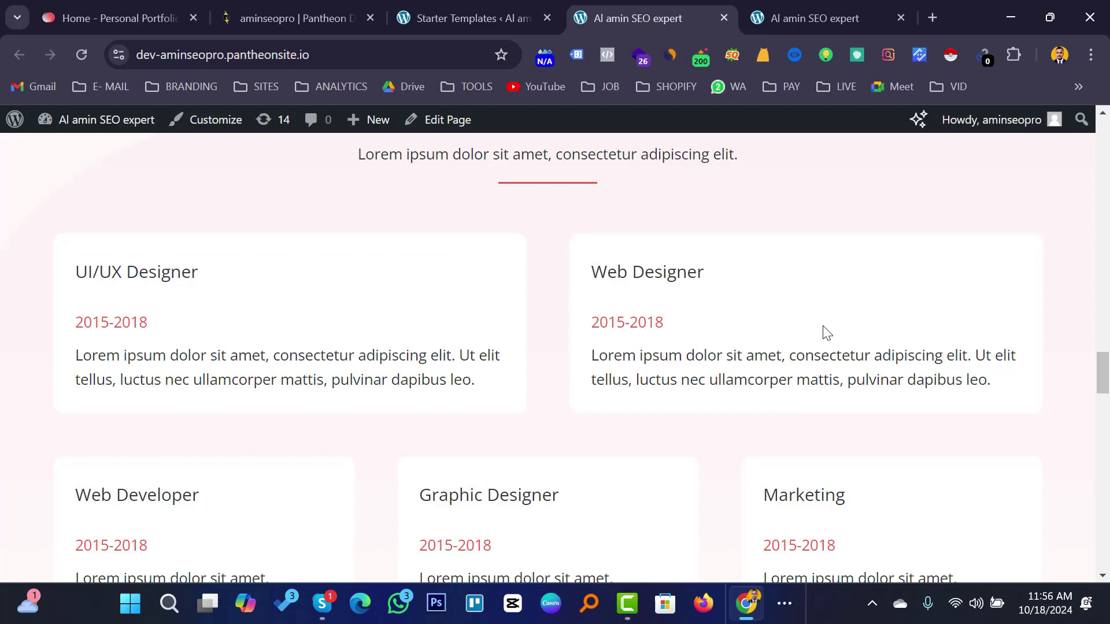
{"action": "scroll", "coordinate": [751, 353], "scroll_direction": "down", "scroll_amount": 10}
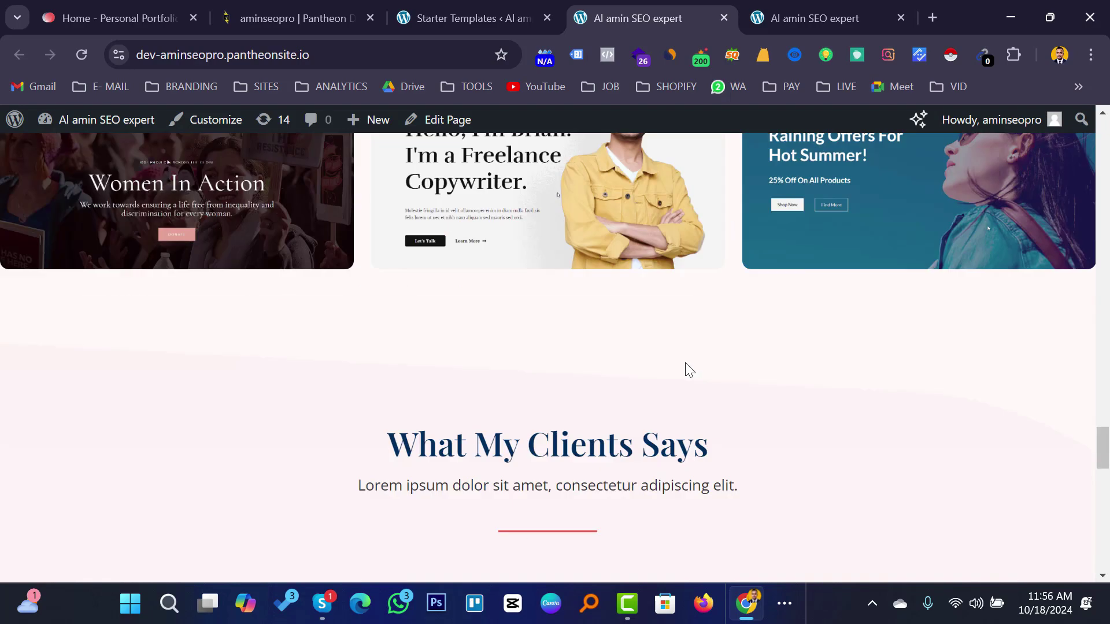
{"action": "scroll", "coordinate": [688, 370], "scroll_direction": "up", "scroll_amount": 3}
{"action": "scroll", "coordinate": [694, 367], "scroll_direction": "up", "scroll_amount": 10}
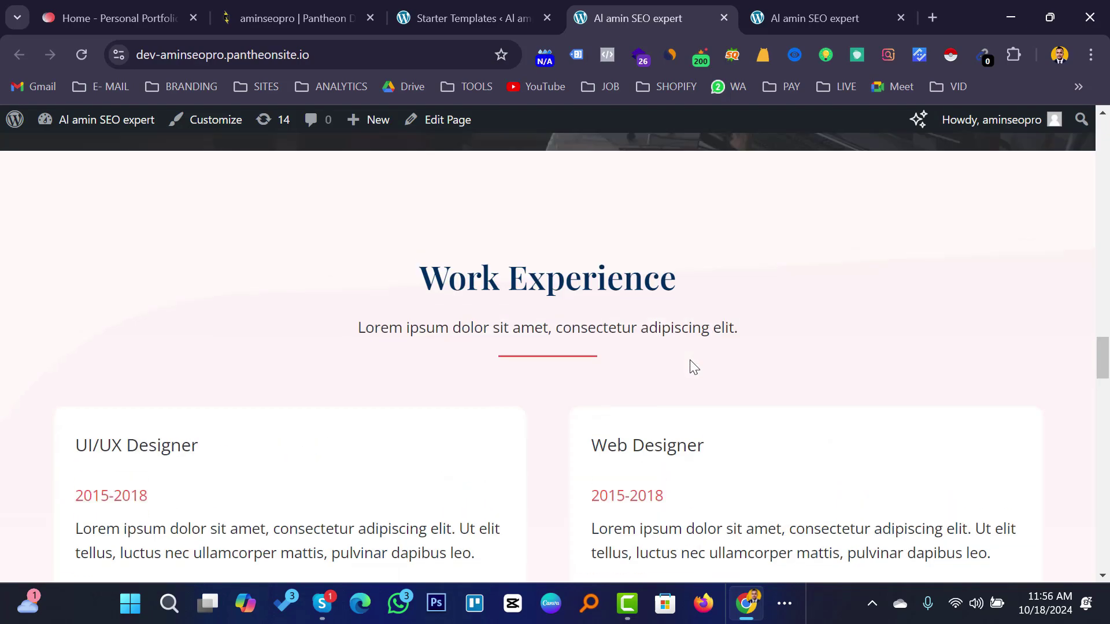
{"action": "scroll", "coordinate": [706, 358], "scroll_direction": "up", "scroll_amount": 12}
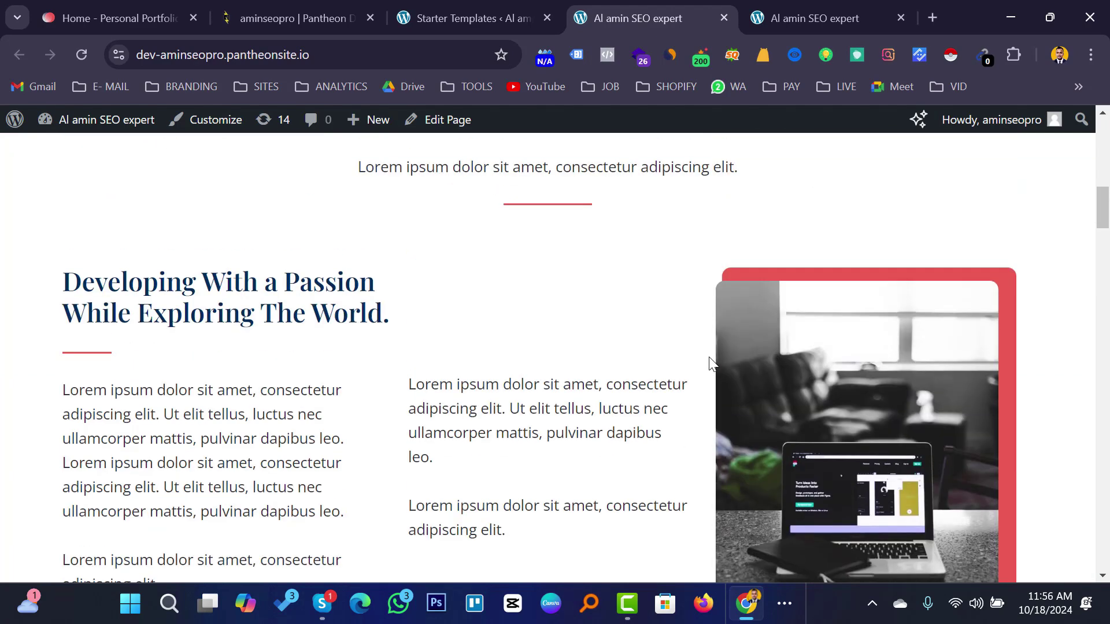
{"action": "scroll", "coordinate": [666, 355], "scroll_direction": "up", "scroll_amount": 4}
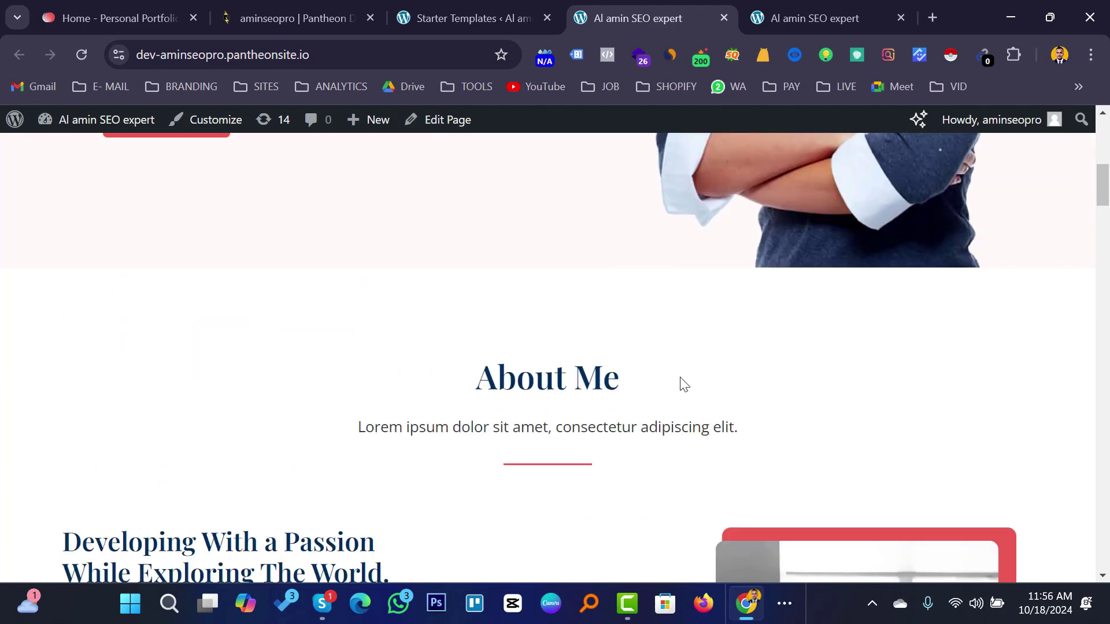
{"action": "scroll", "coordinate": [681, 382], "scroll_direction": "up", "scroll_amount": 5}
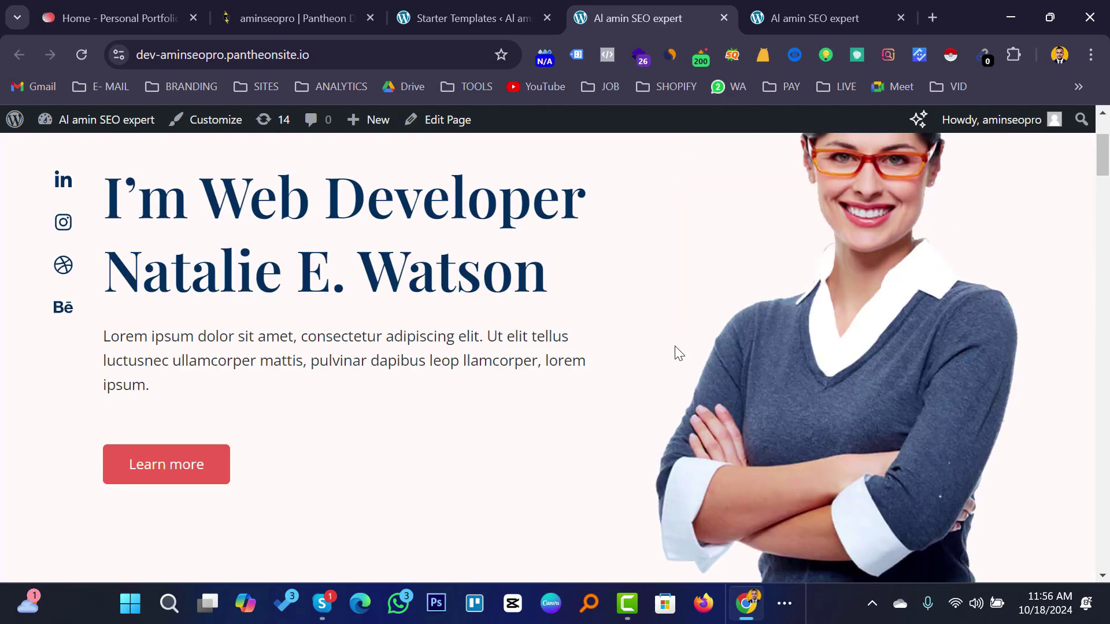